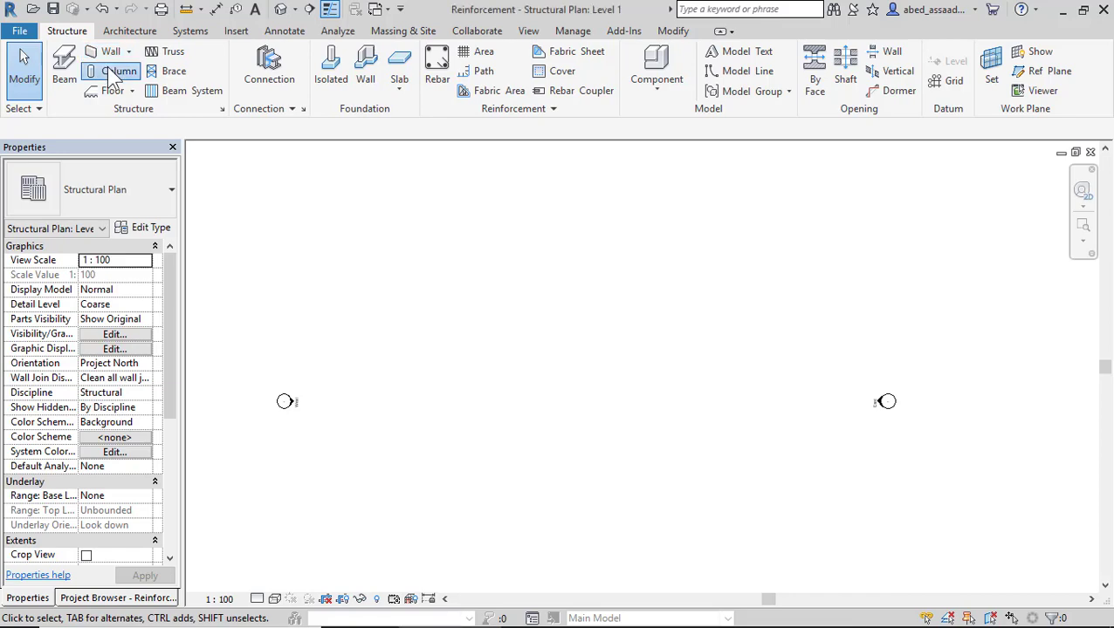
Place a 600 x 750mm M_Concrete-Rectangular-Column structural column in the Level 1 plan, with its height set up to Level 2.
click(109, 71)
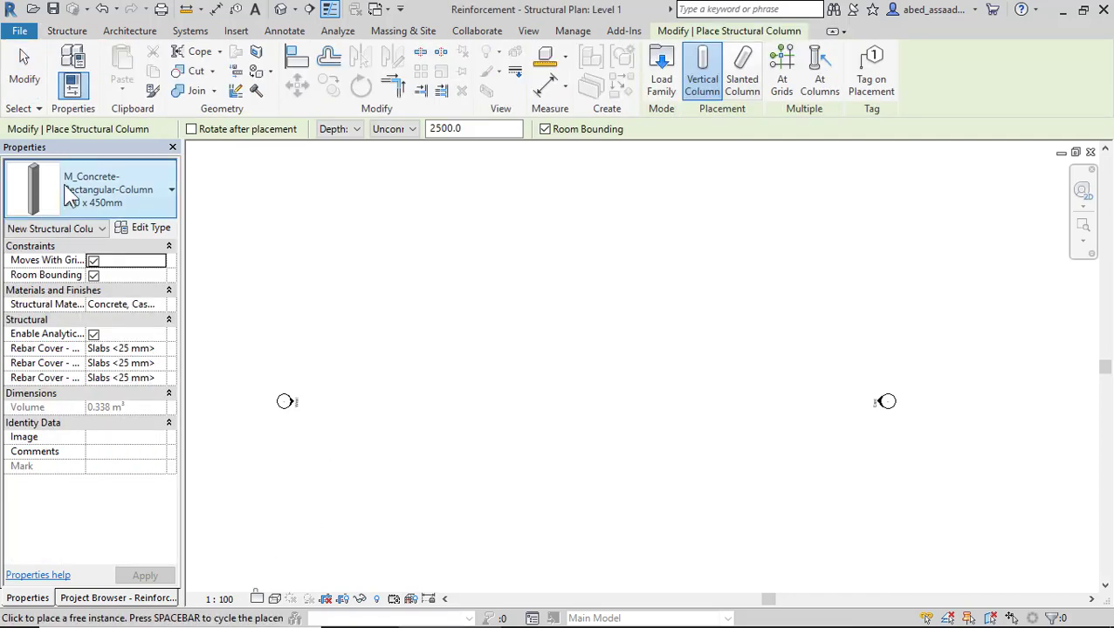
click(103, 187)
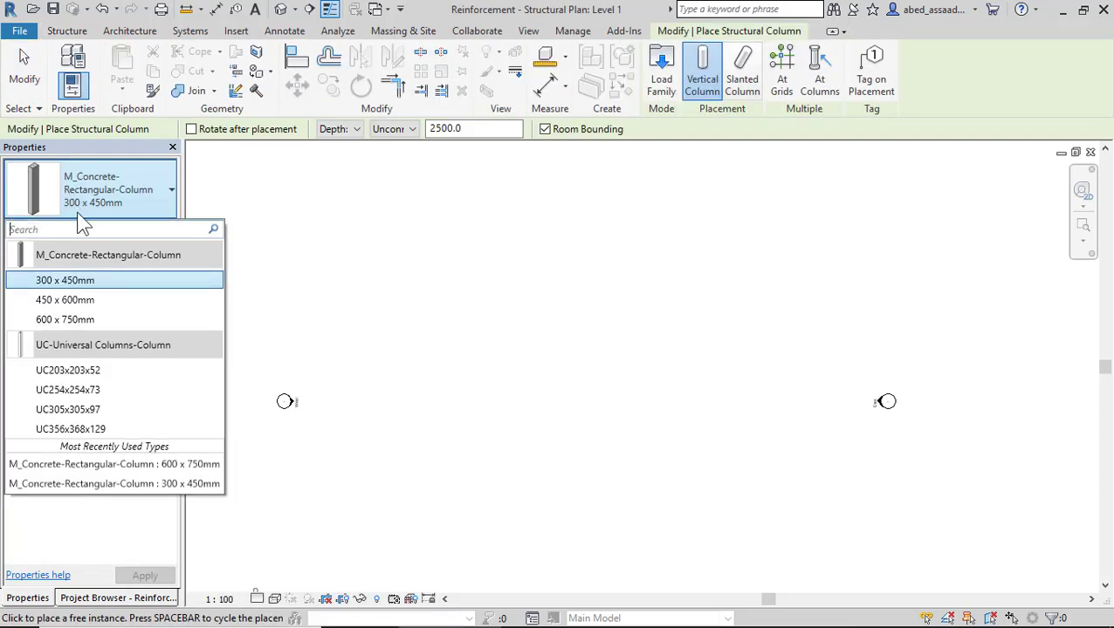
click(84, 316)
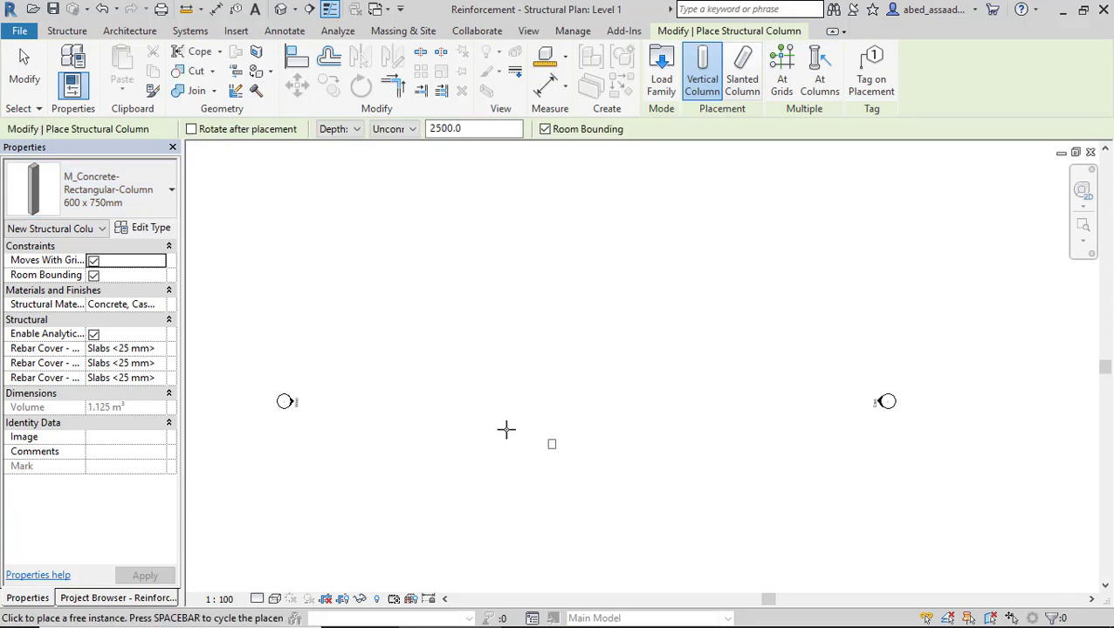
click(358, 129)
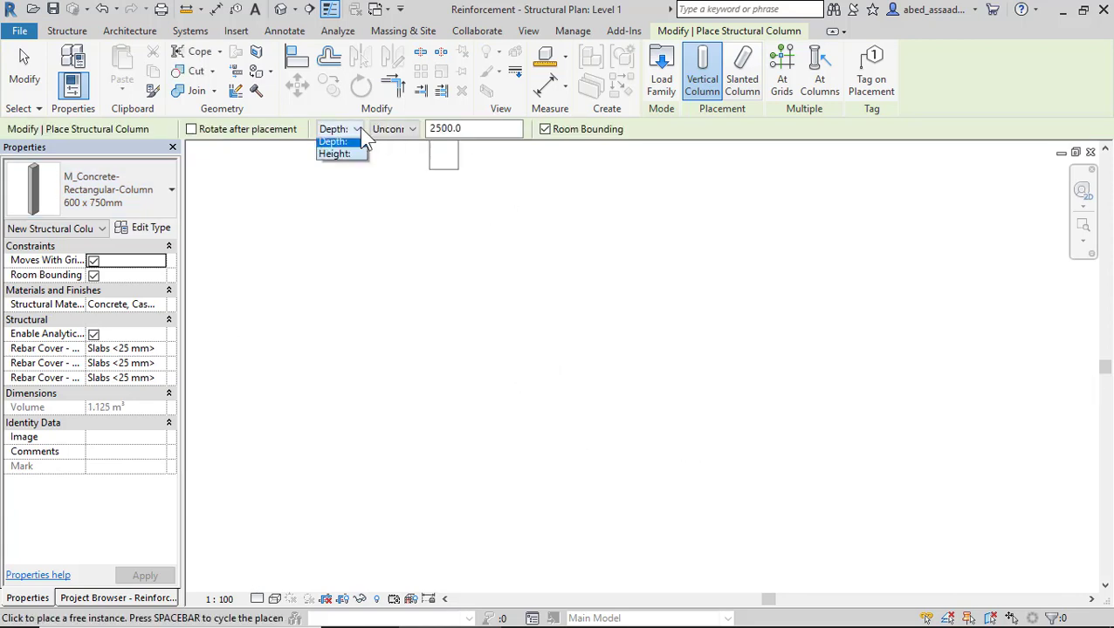
click(334, 158)
click(397, 129)
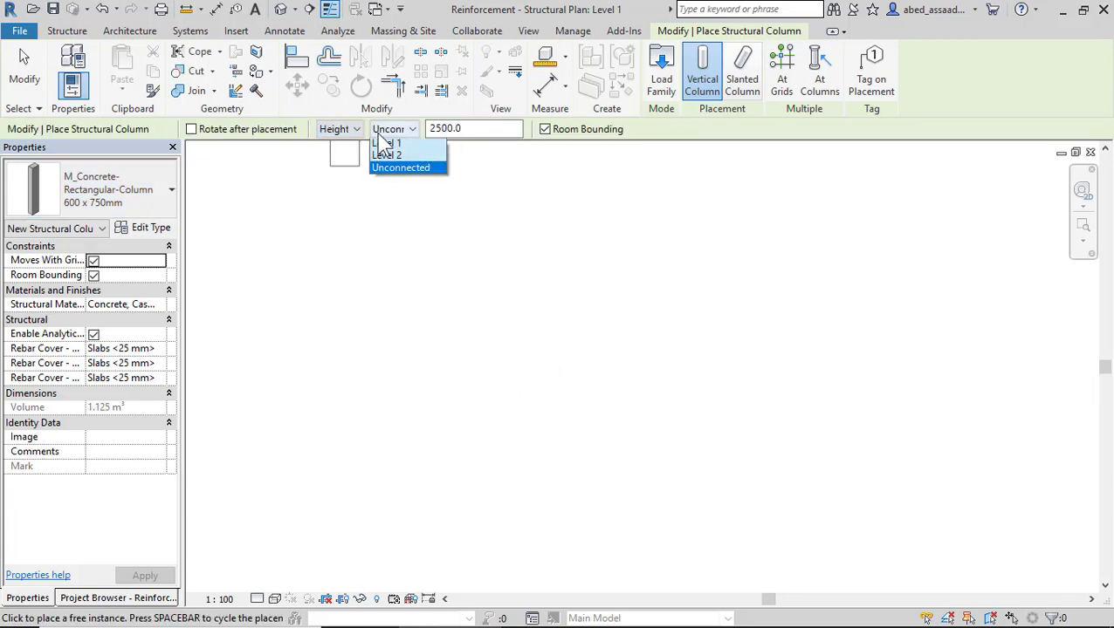
click(388, 158)
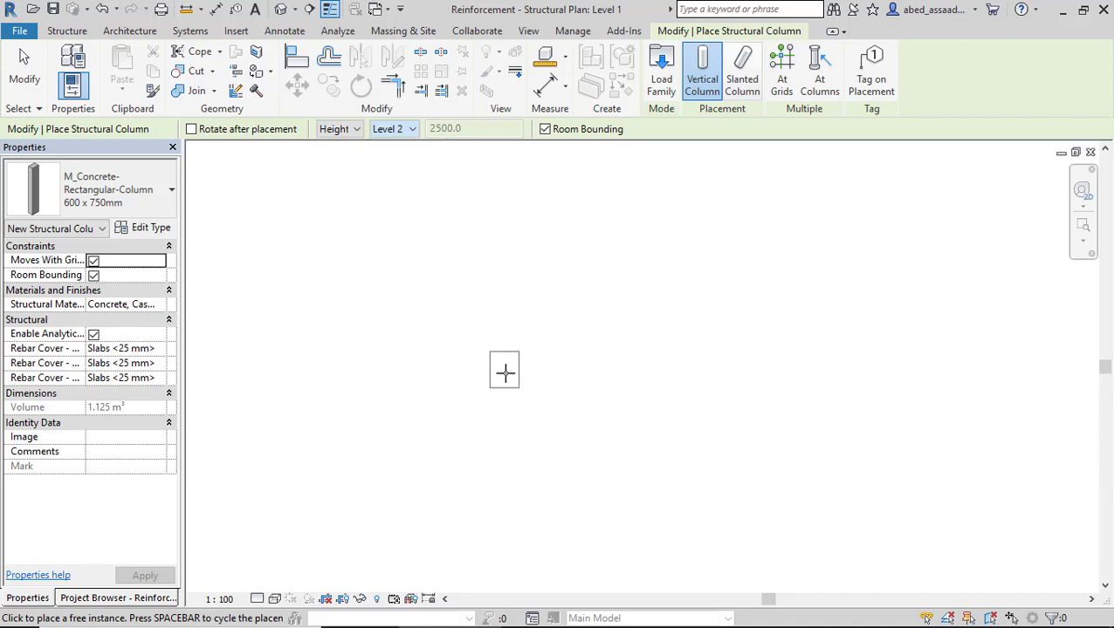
click(504, 372)
click(18, 83)
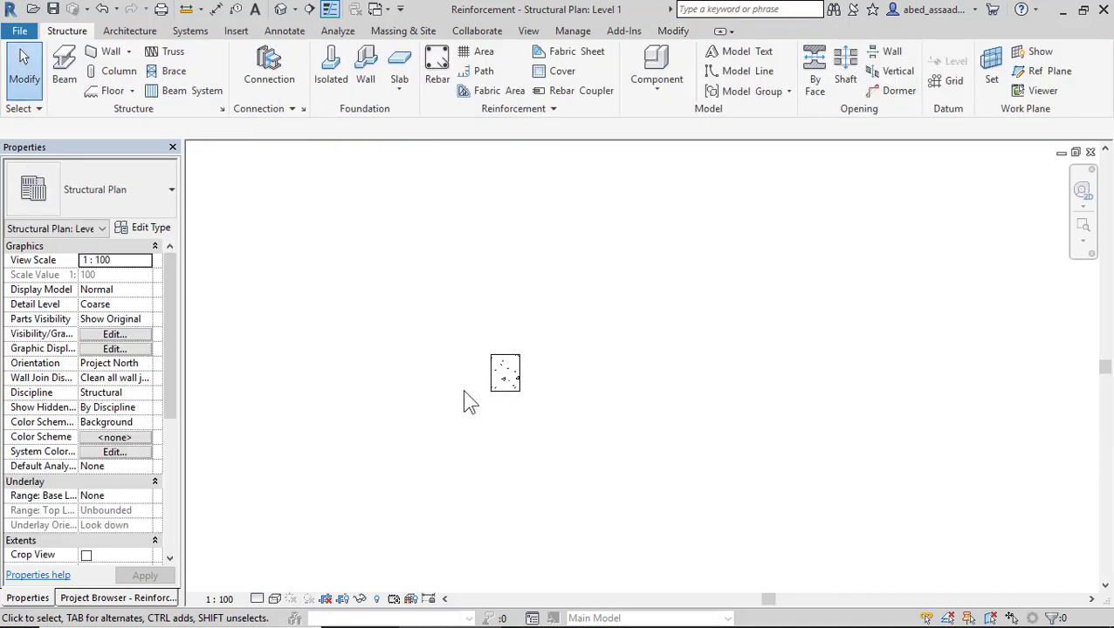
Set all three rebar covers of the concrete column to Columns <40 mm>.
scroll(465, 393, up, 3)
click(524, 355)
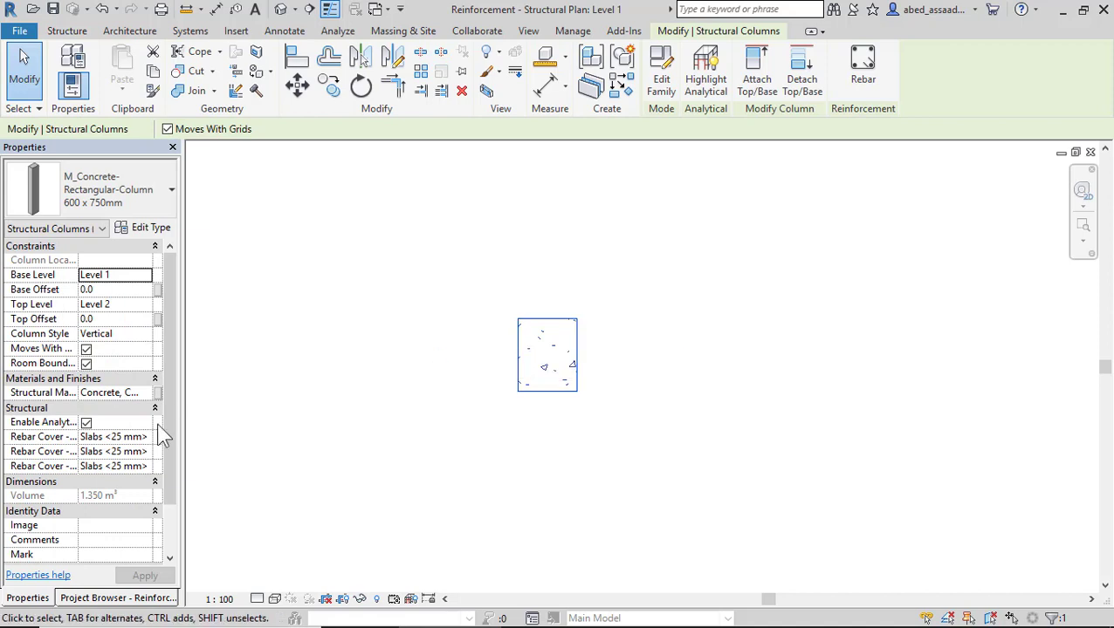
click(146, 437)
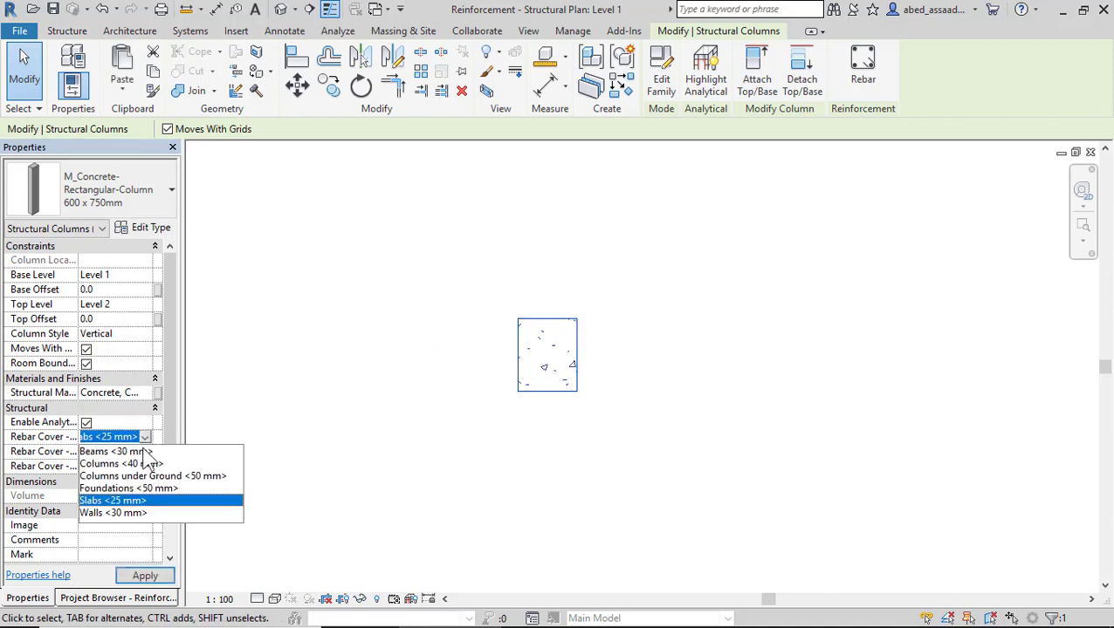
click(152, 462)
click(146, 452)
click(151, 465)
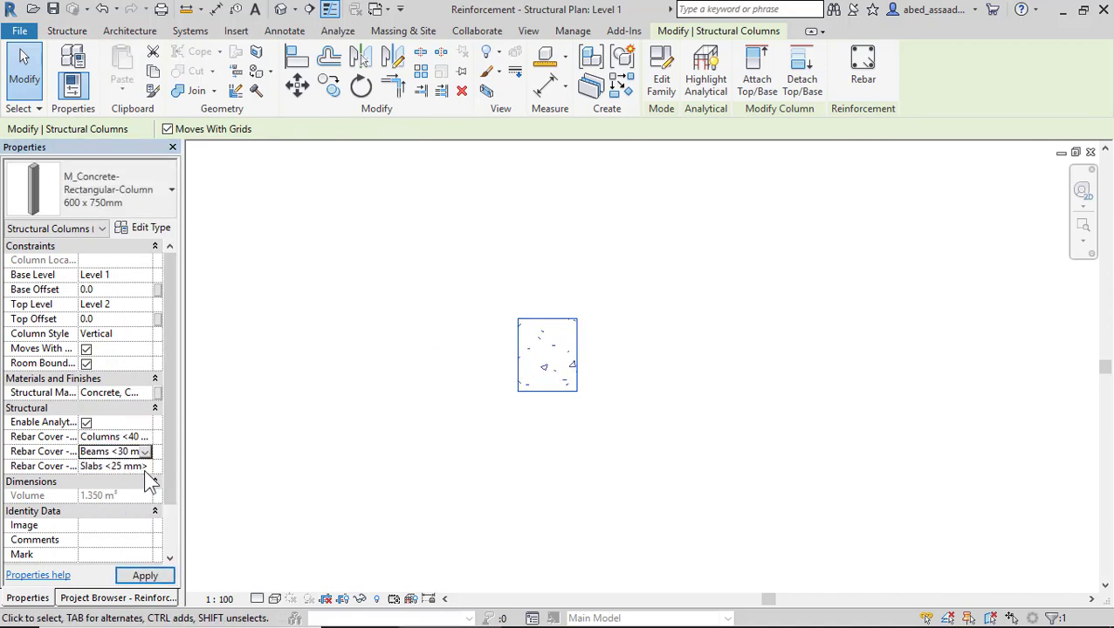
click(145, 452)
click(140, 472)
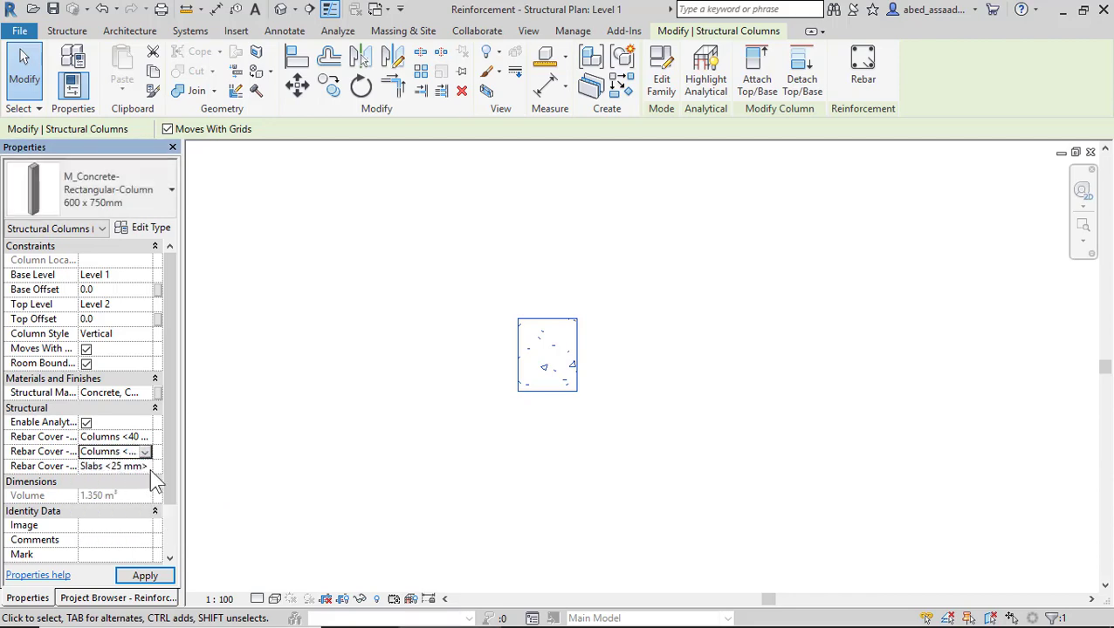
click(146, 466)
click(140, 494)
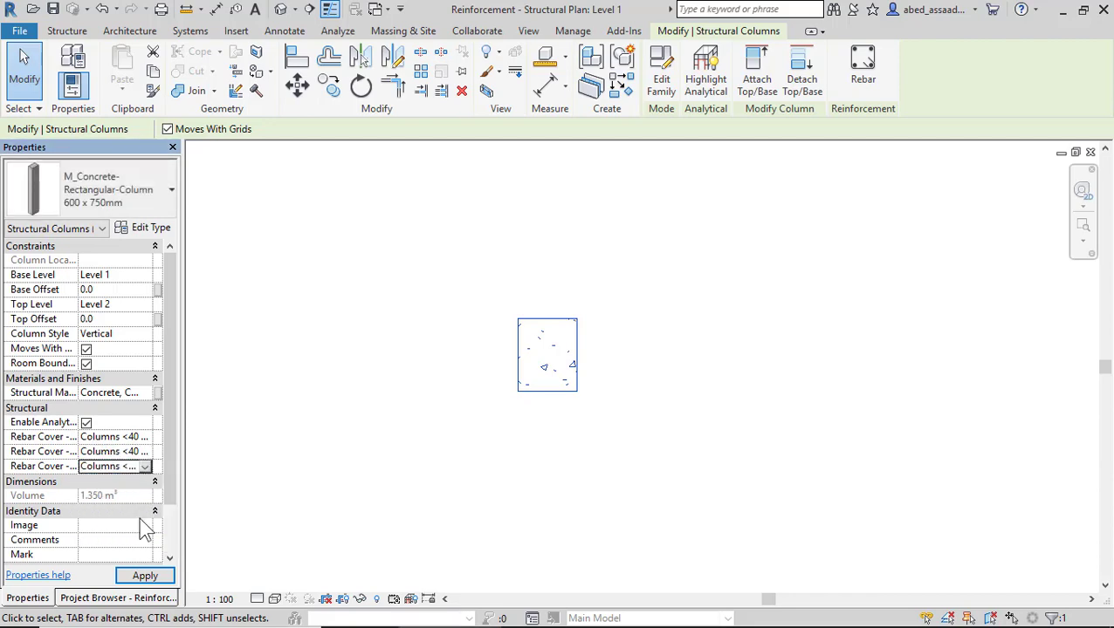
click(150, 580)
Disable the analytical model of the concrete column.
scroll(541, 454, up, 4)
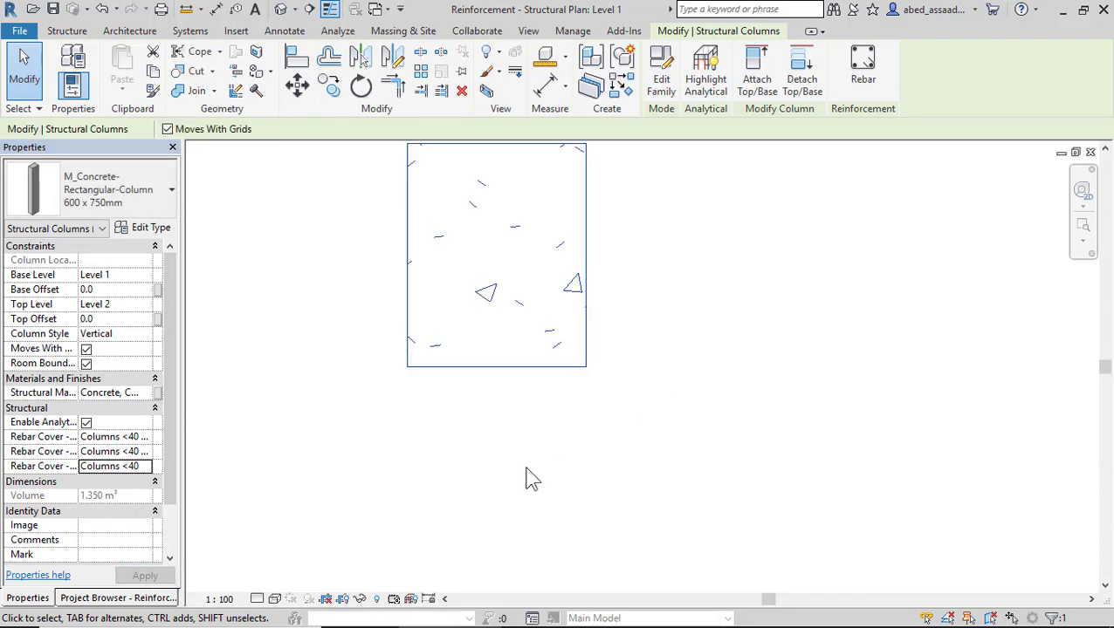
scroll(505, 511, down, 5)
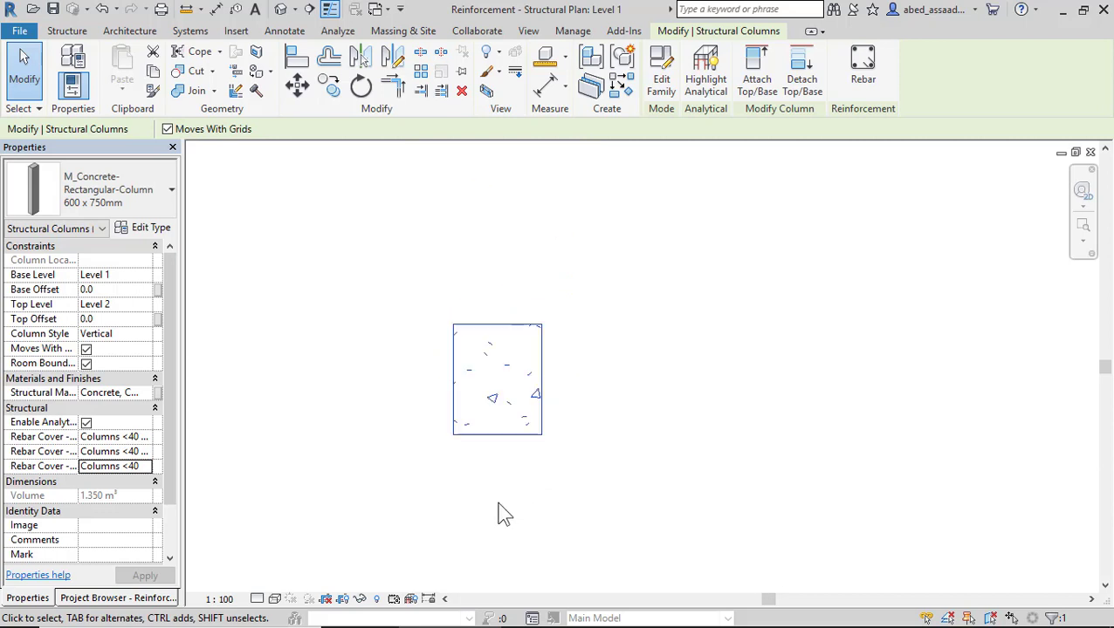
click(86, 423)
click(155, 577)
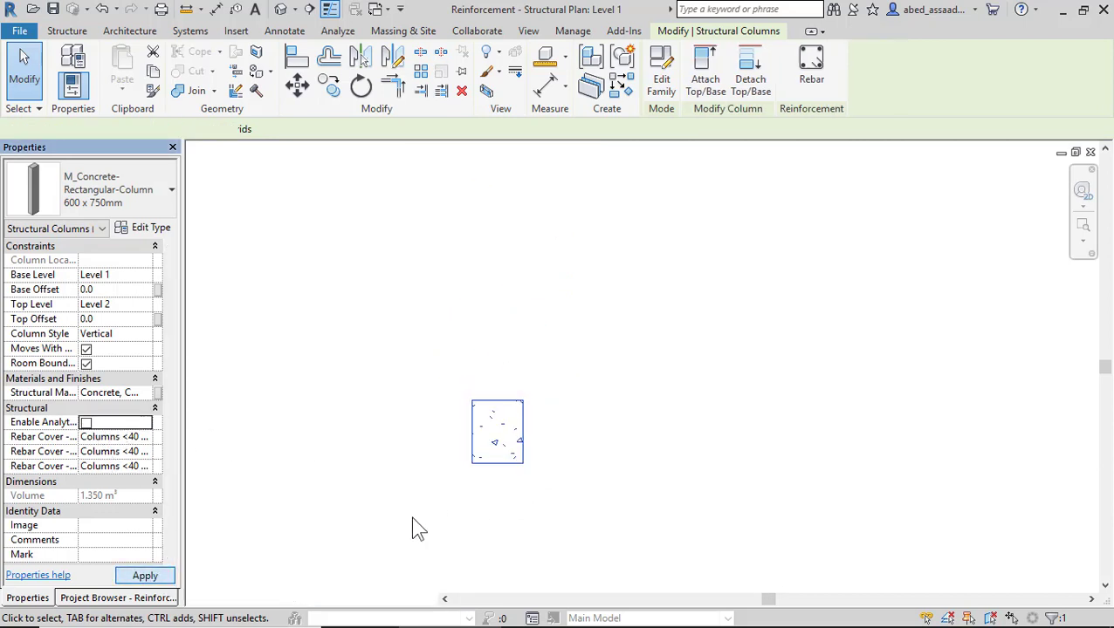
scroll(510, 510, up, 4)
key(Escape)
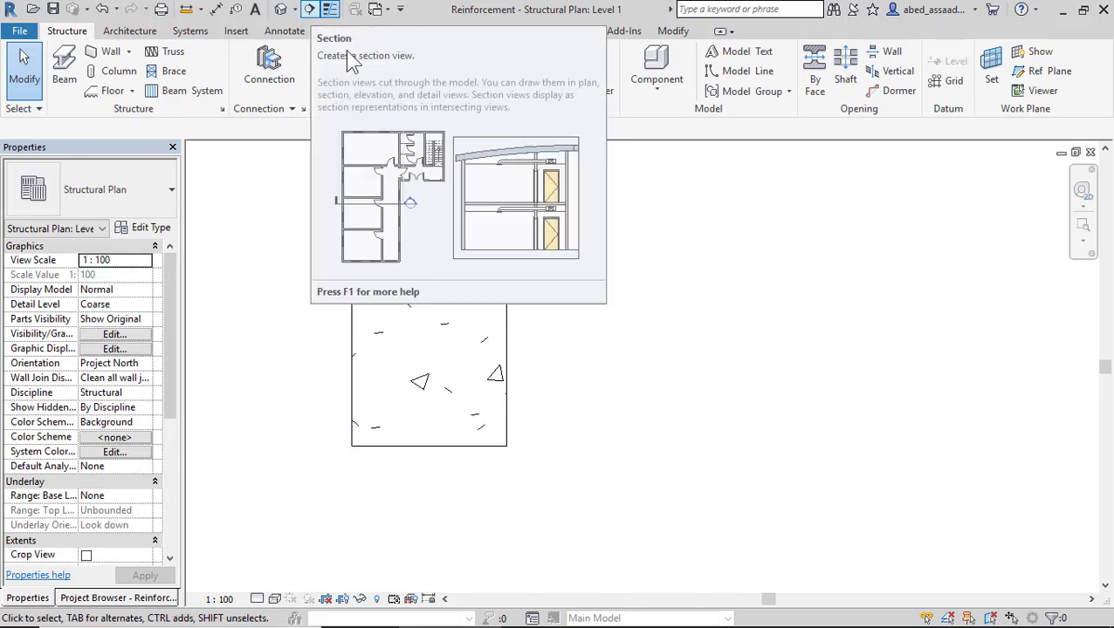
Create a vertical building section cutting through the column, from above it to below it in the plan.
click(527, 32)
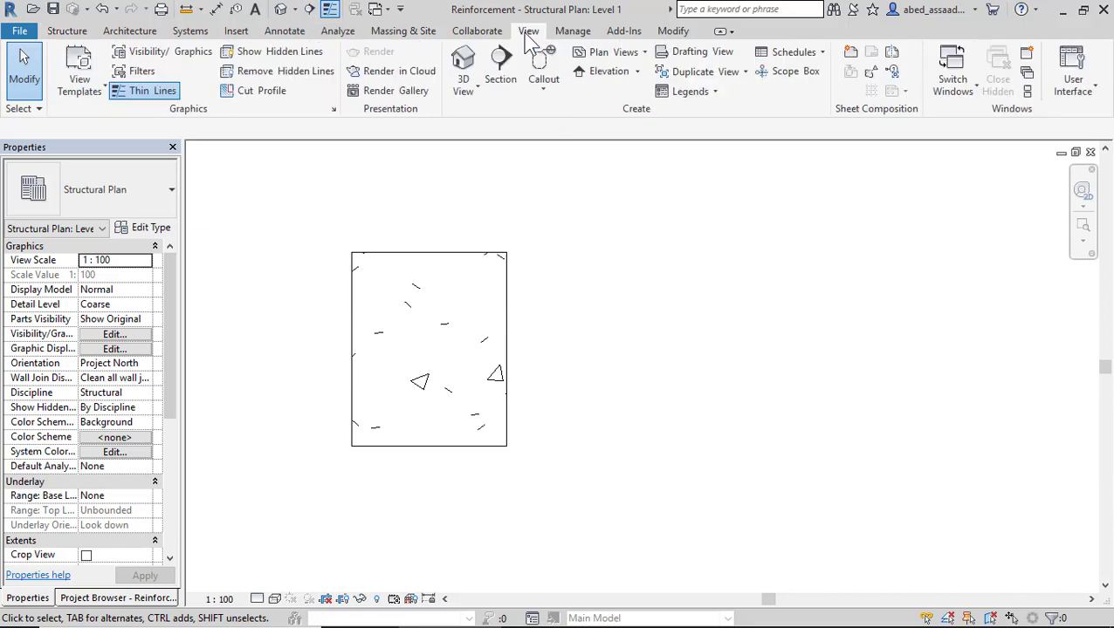
click(505, 75)
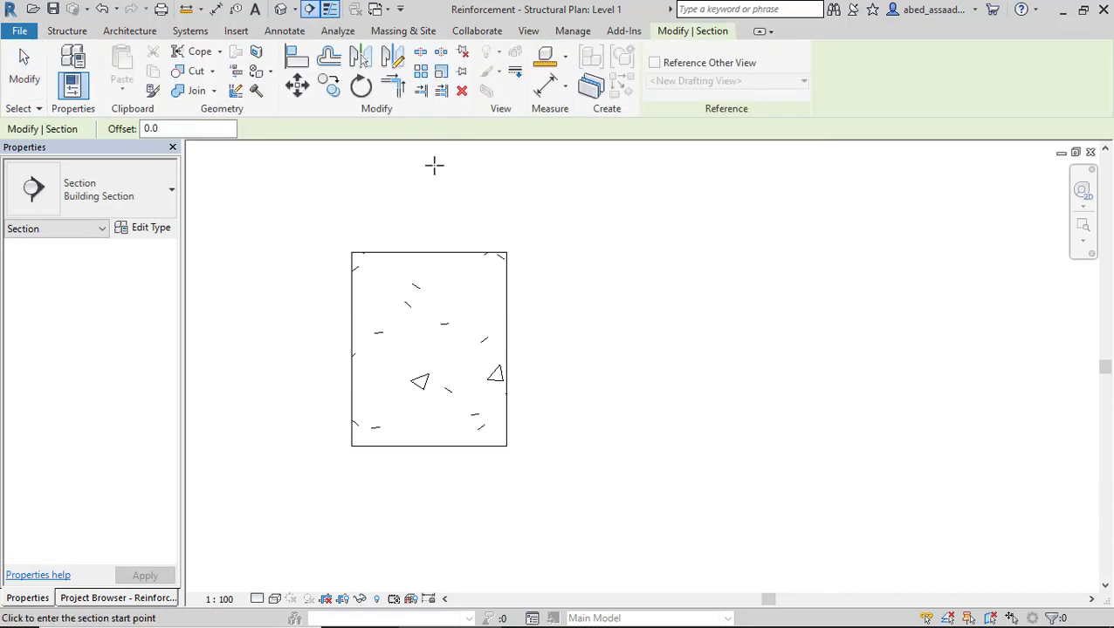
click(422, 158)
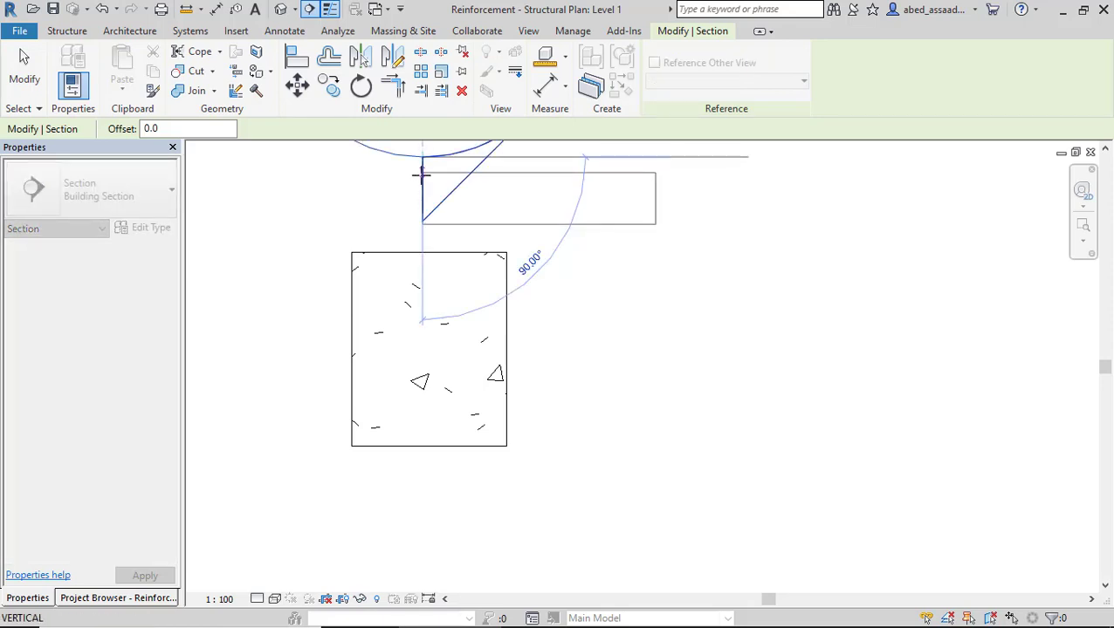
scroll(421, 356, down, 2)
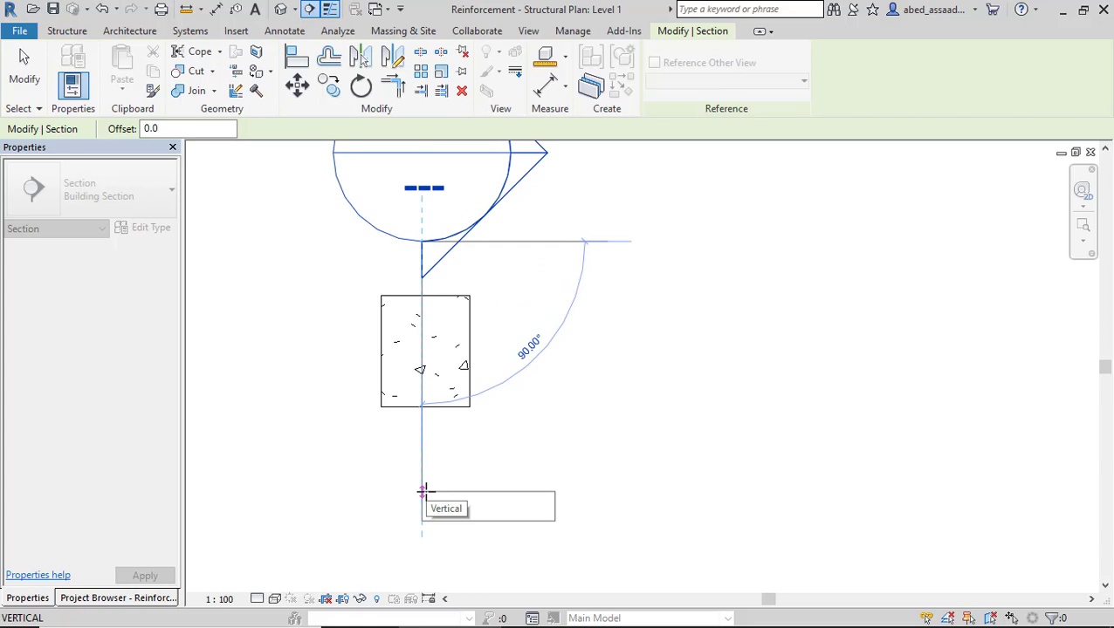
click(423, 492)
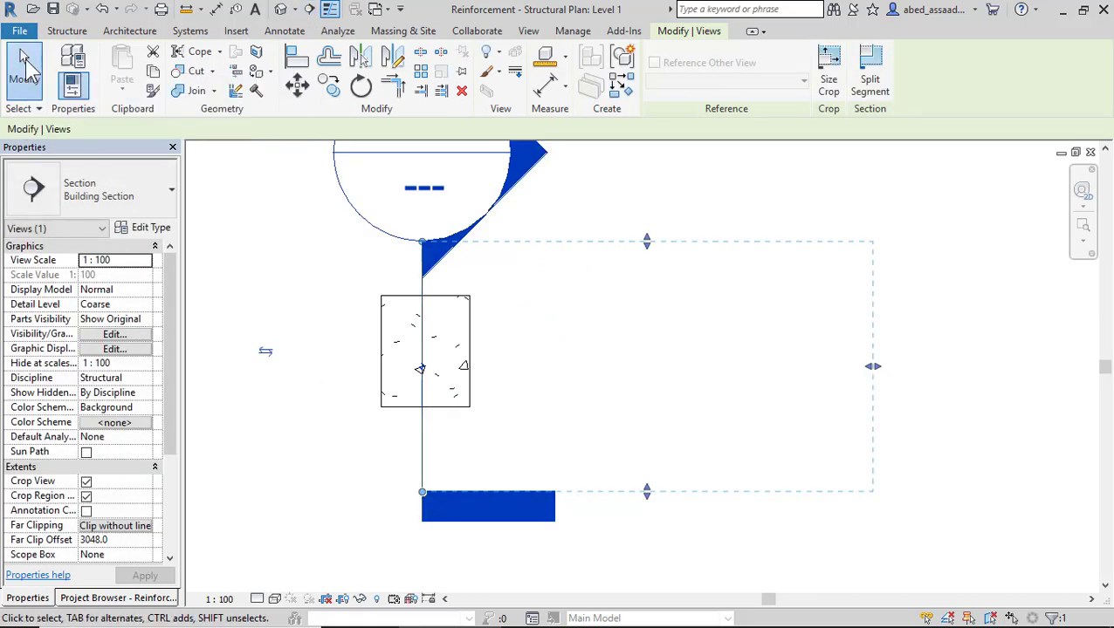
click(25, 66)
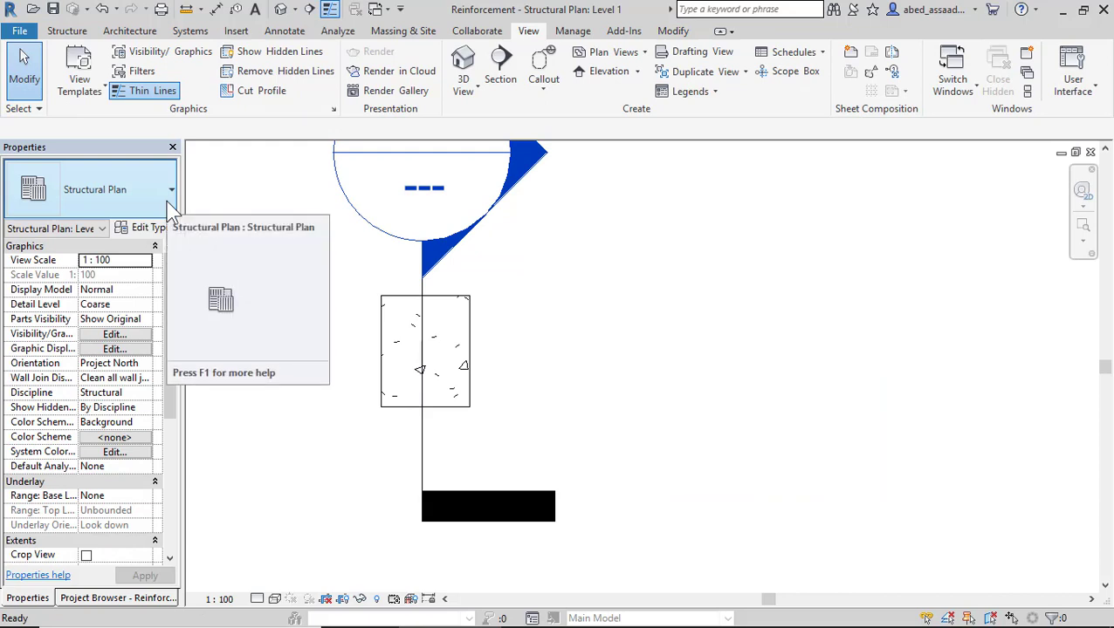
Open the Section 1 view under Sections (Building Section).
scroll(273, 418, down, 4)
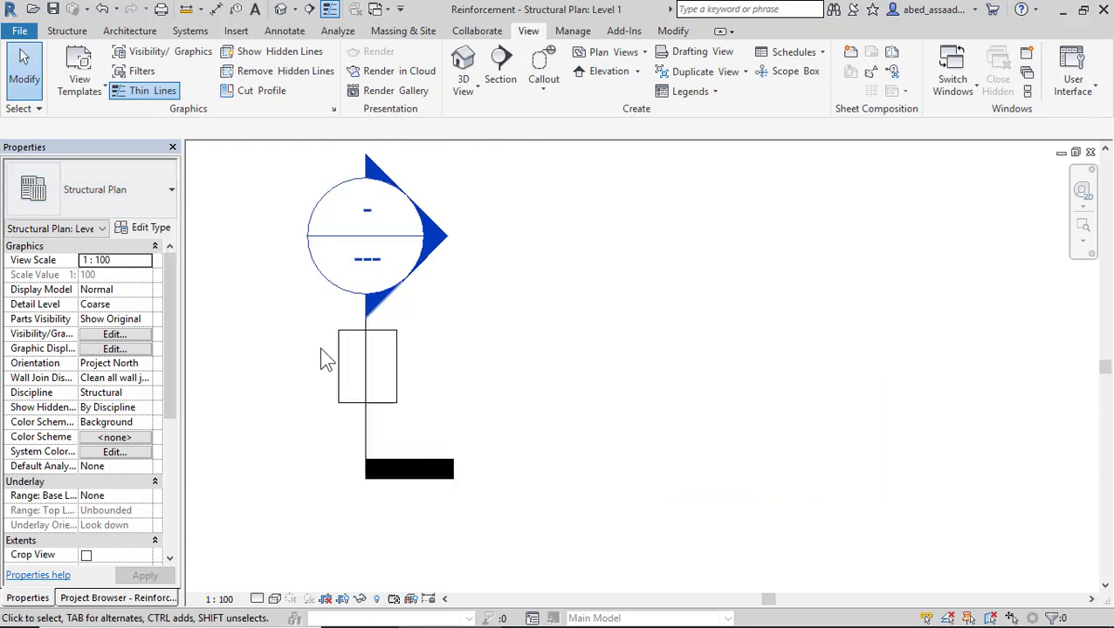
click(101, 598)
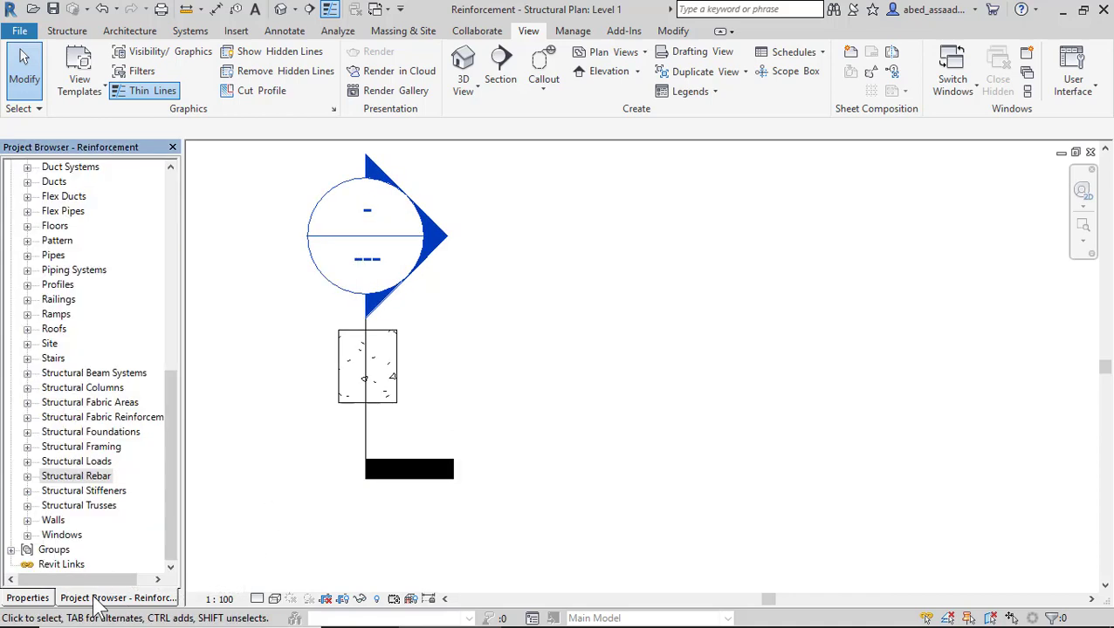
drag(163, 462, 168, 236)
click(27, 358)
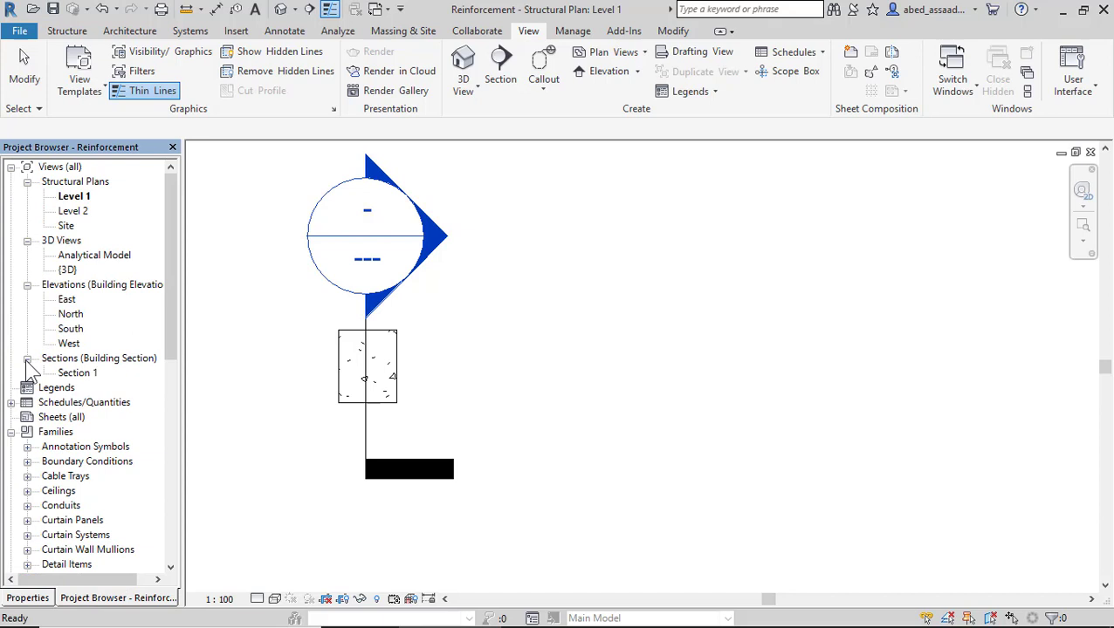
double_click(78, 375)
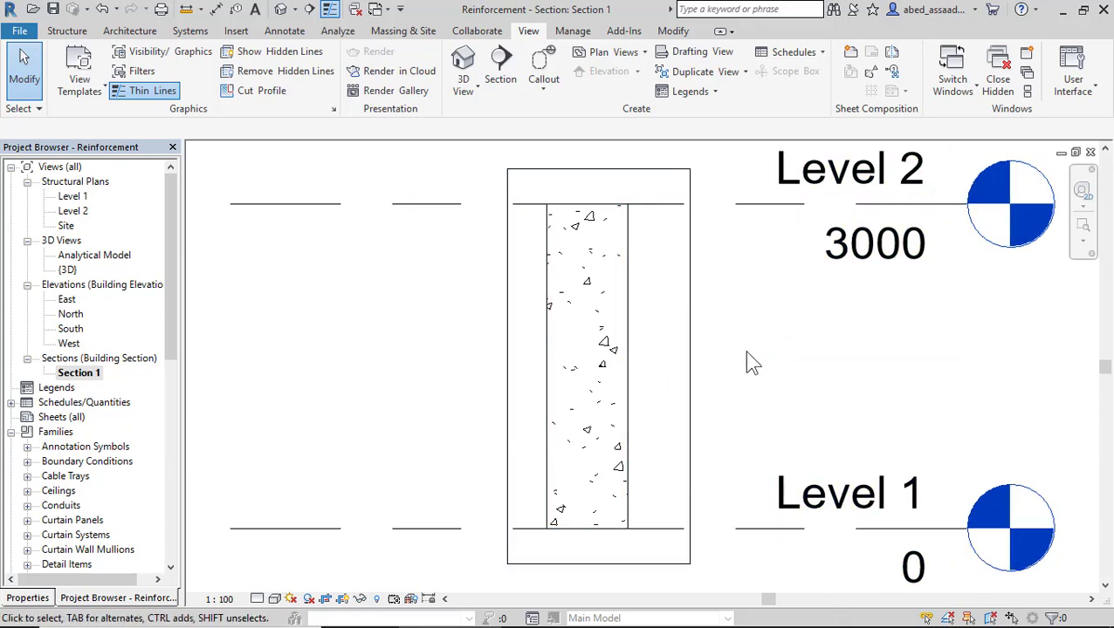
Start placing rebar in the concrete column and accept the default reinforcement settings for hooks and end treatments.
scroll(744, 359, up, 2)
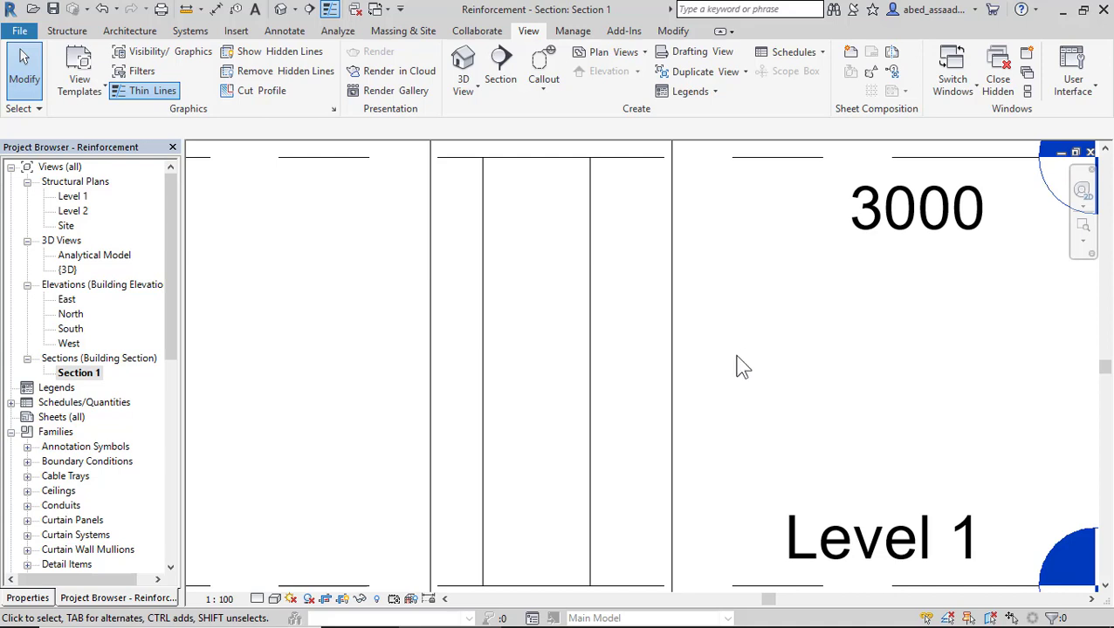
click(594, 382)
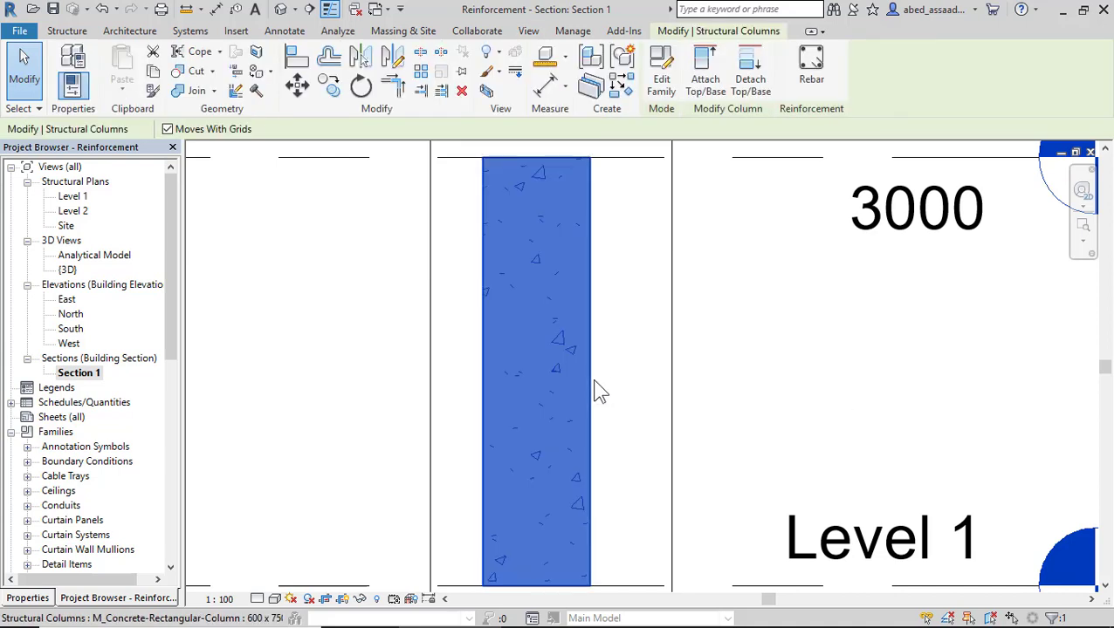
click(809, 68)
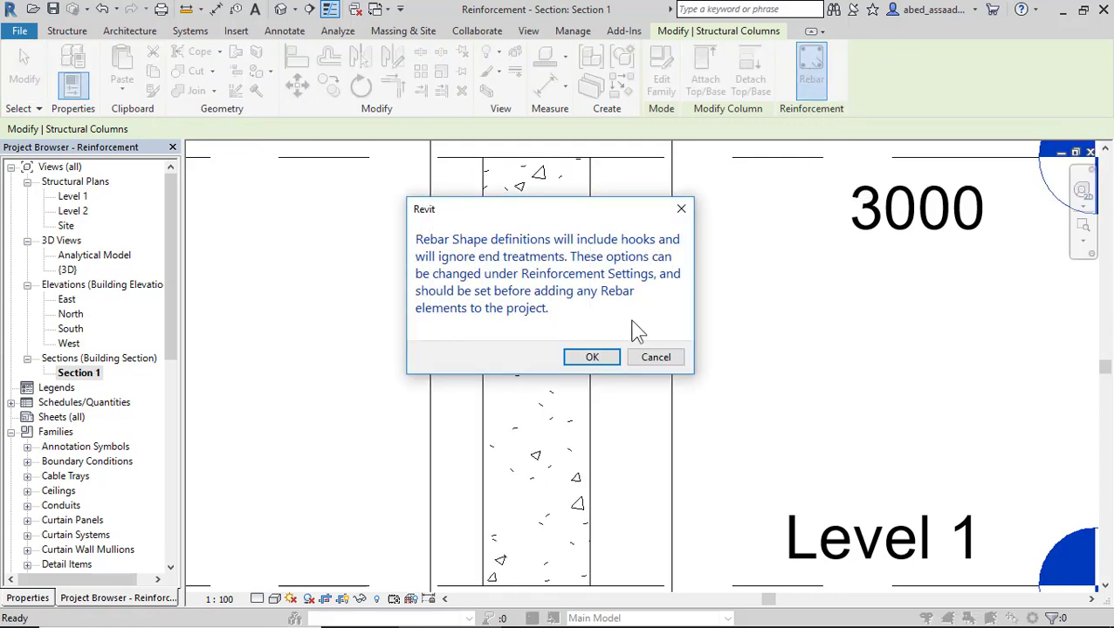
click(603, 358)
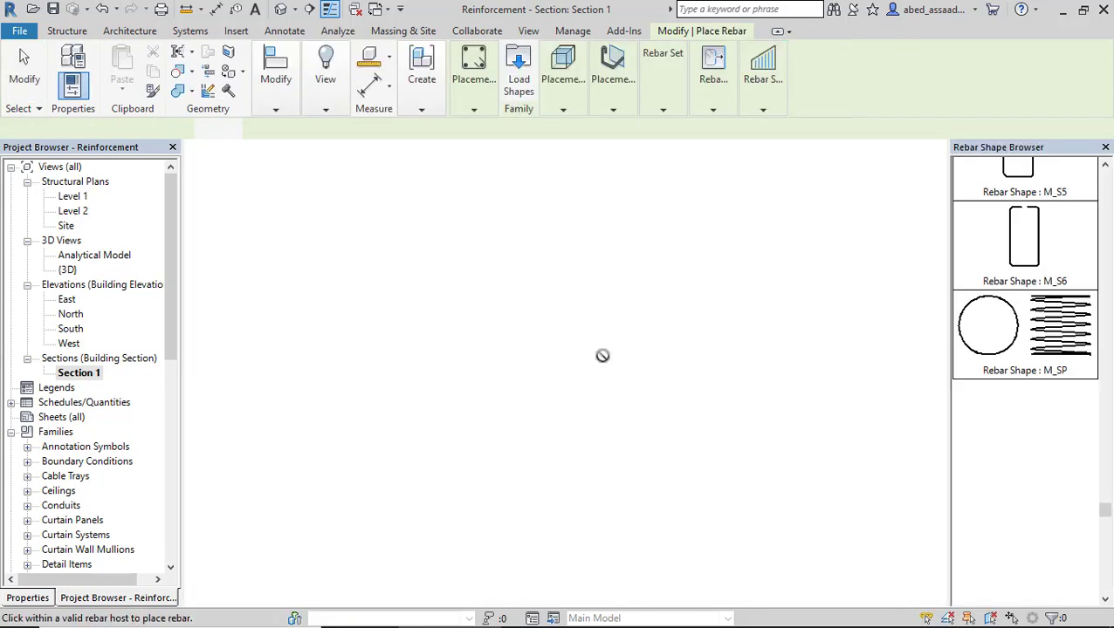
Look through the available rebar shapes, from the straight bars to the closed ties.
scroll(1079, 368, up, 15)
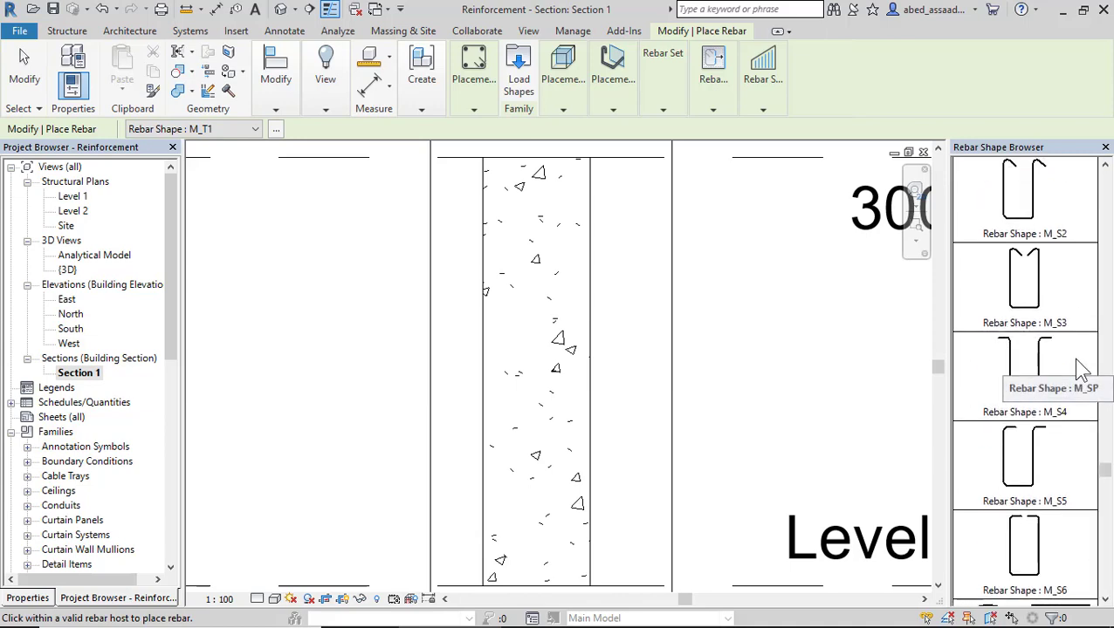
scroll(1080, 368, up, 10)
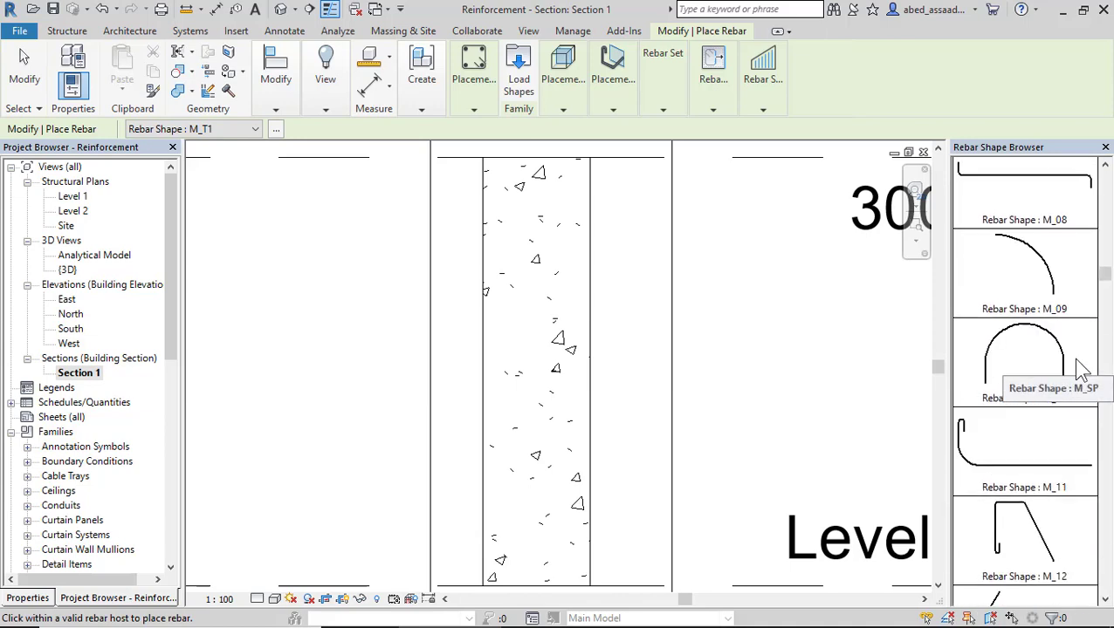
scroll(1076, 360, up, 2)
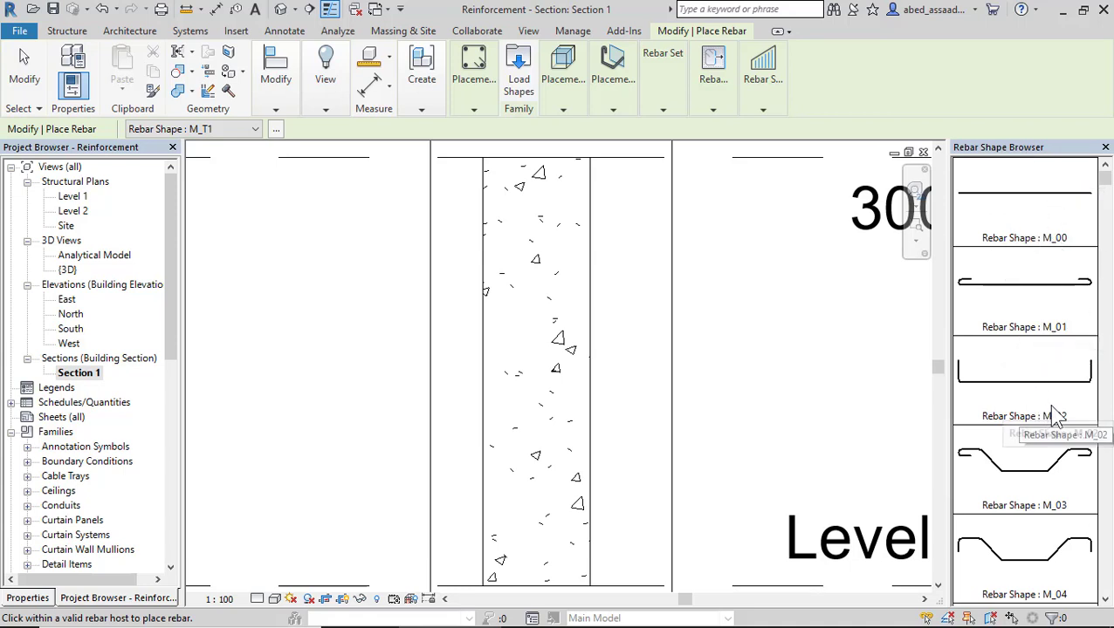
scroll(1039, 406, down, 3)
scroll(1050, 422, down, 4)
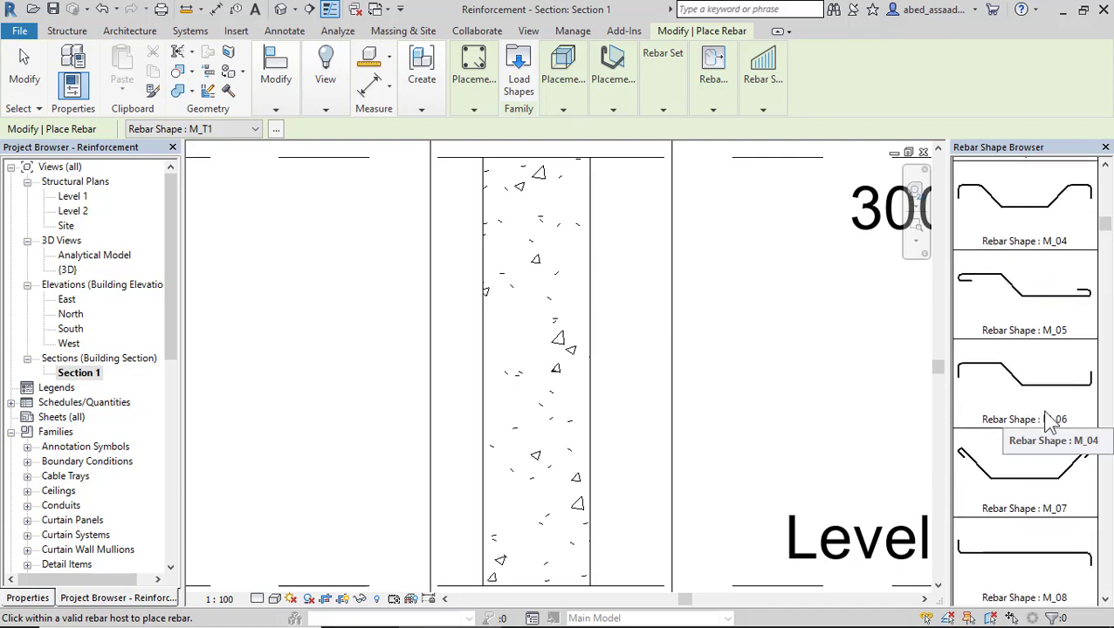
scroll(1050, 421, down, 5)
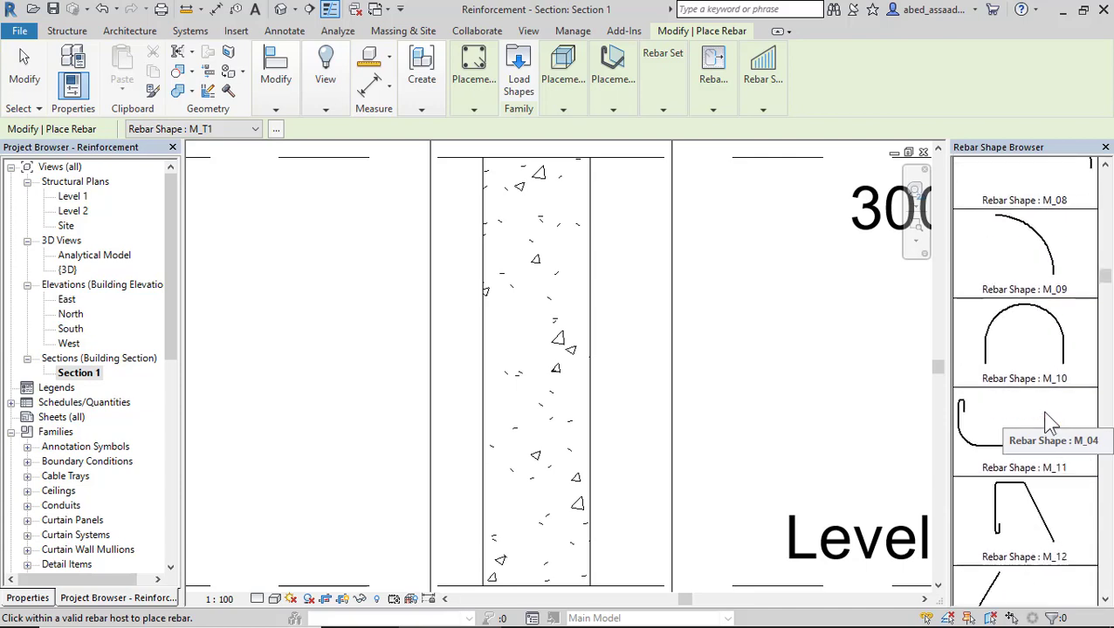
scroll(1050, 421, down, 6)
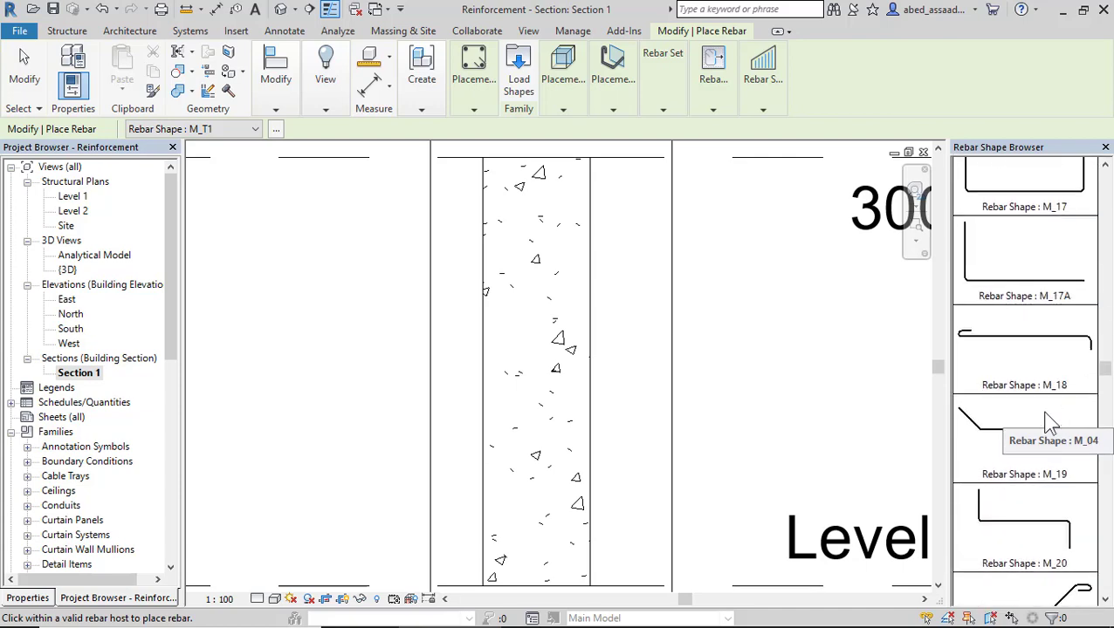
scroll(1050, 422, down, 5)
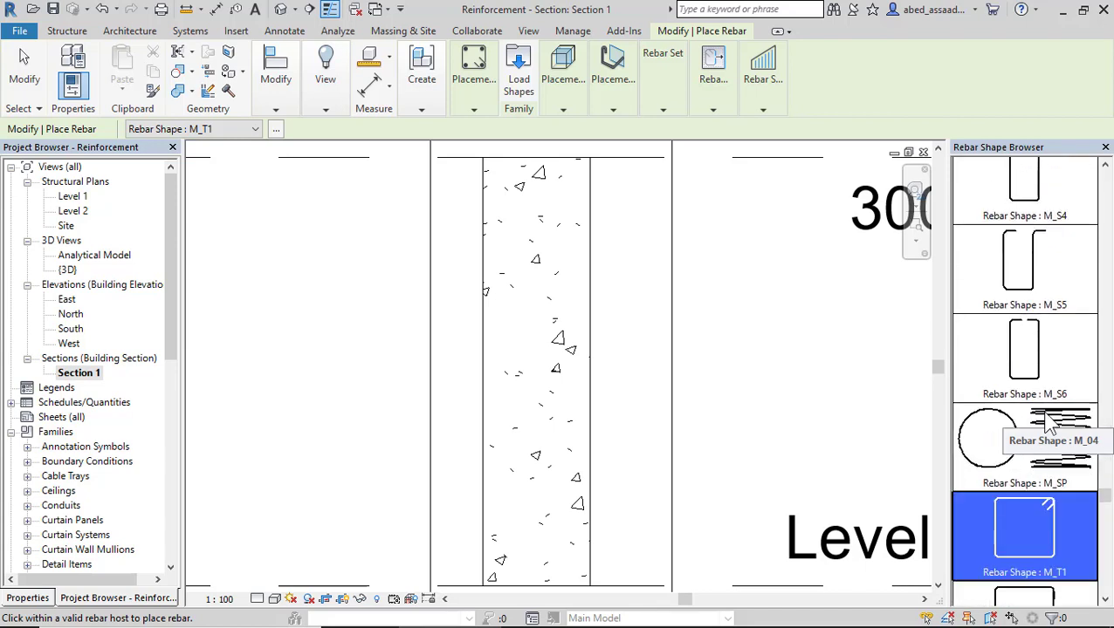
scroll(1047, 422, down, 3)
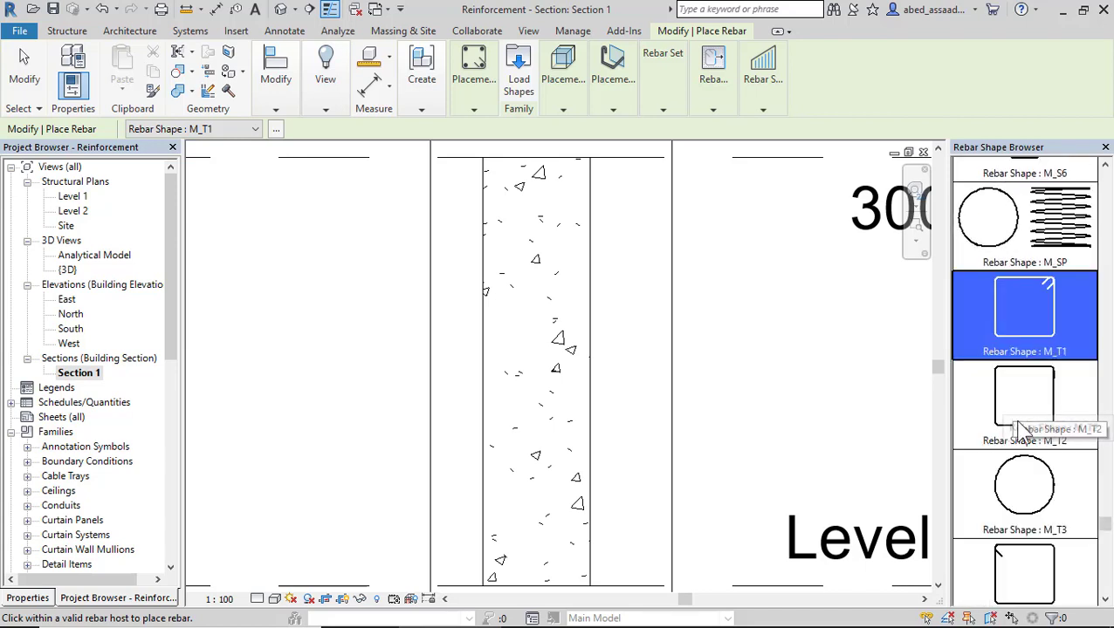
scroll(1038, 454, down, 3)
scroll(1038, 460, down, 3)
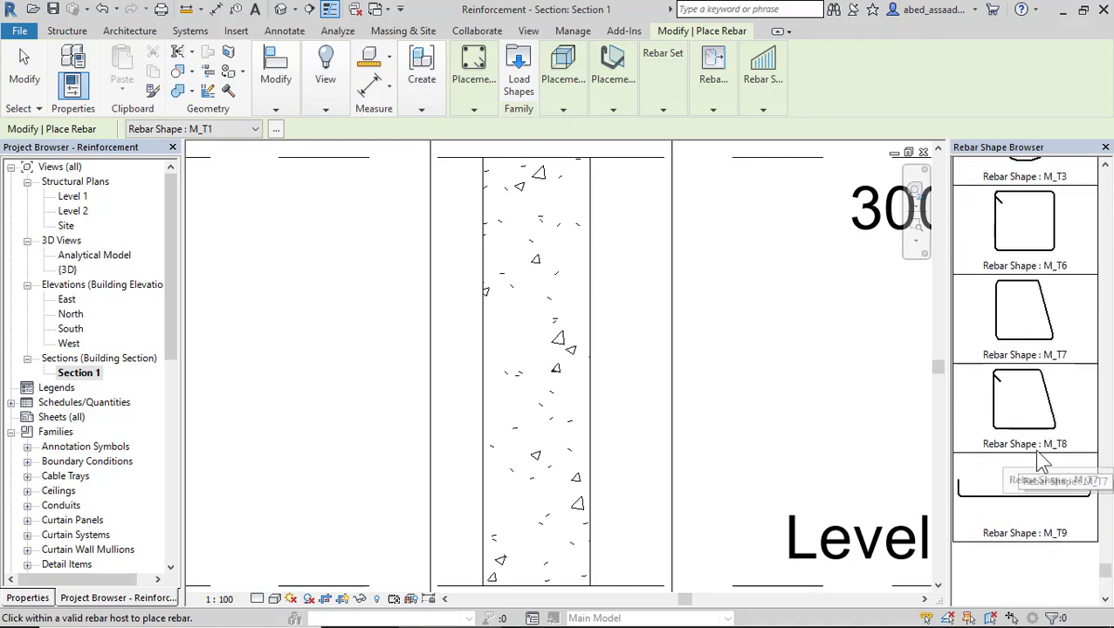
scroll(1050, 541, up, 6)
scroll(1051, 546, up, 8)
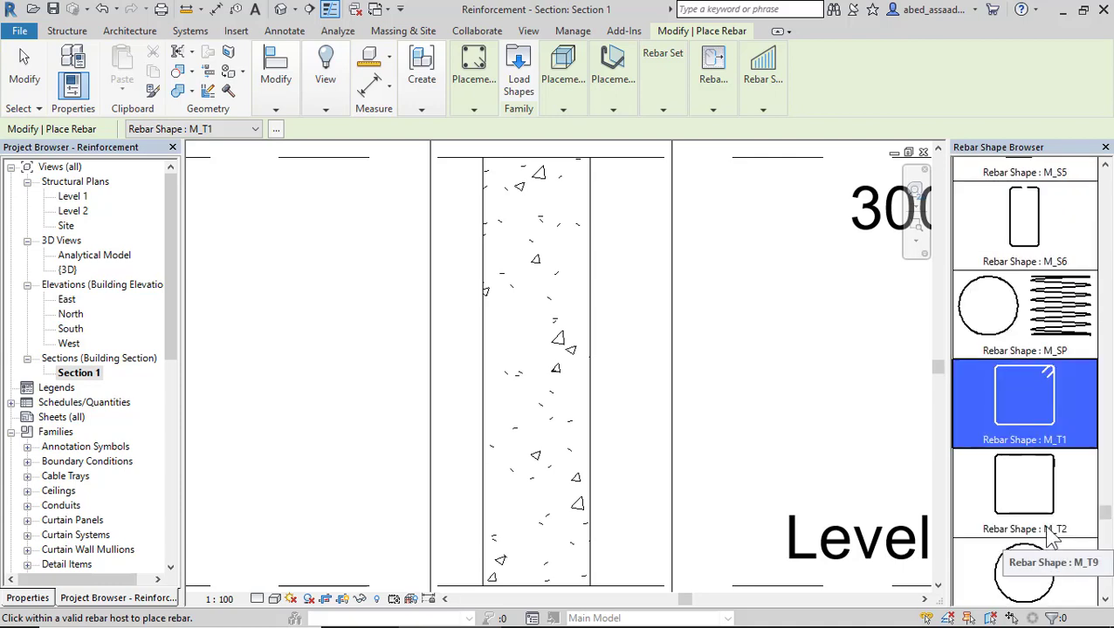
scroll(1041, 463, up, 15)
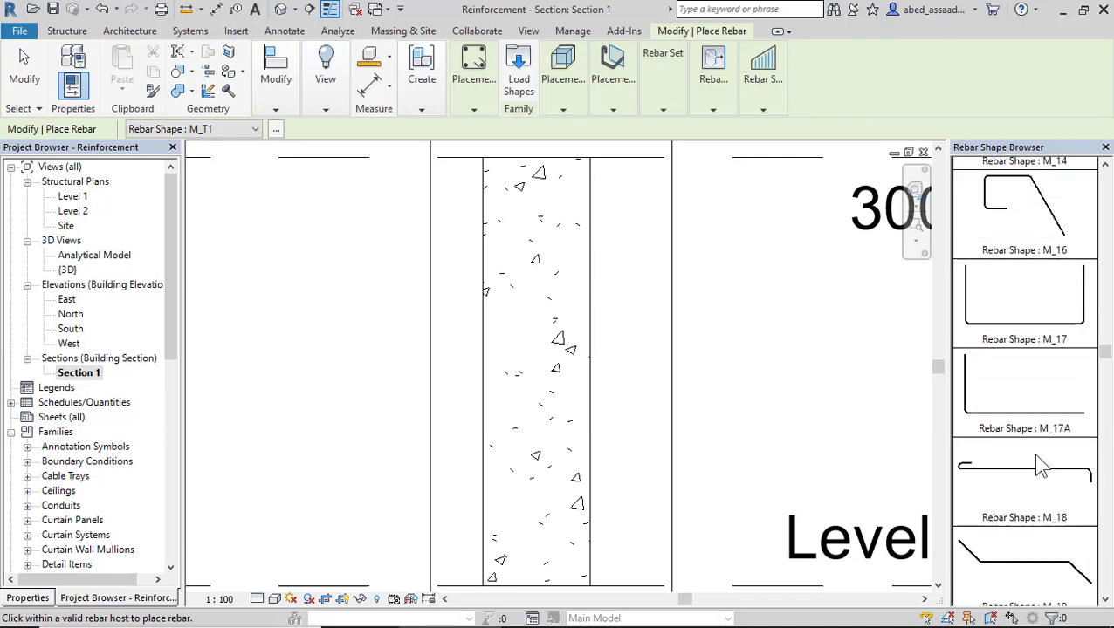
scroll(1037, 465, up, 2)
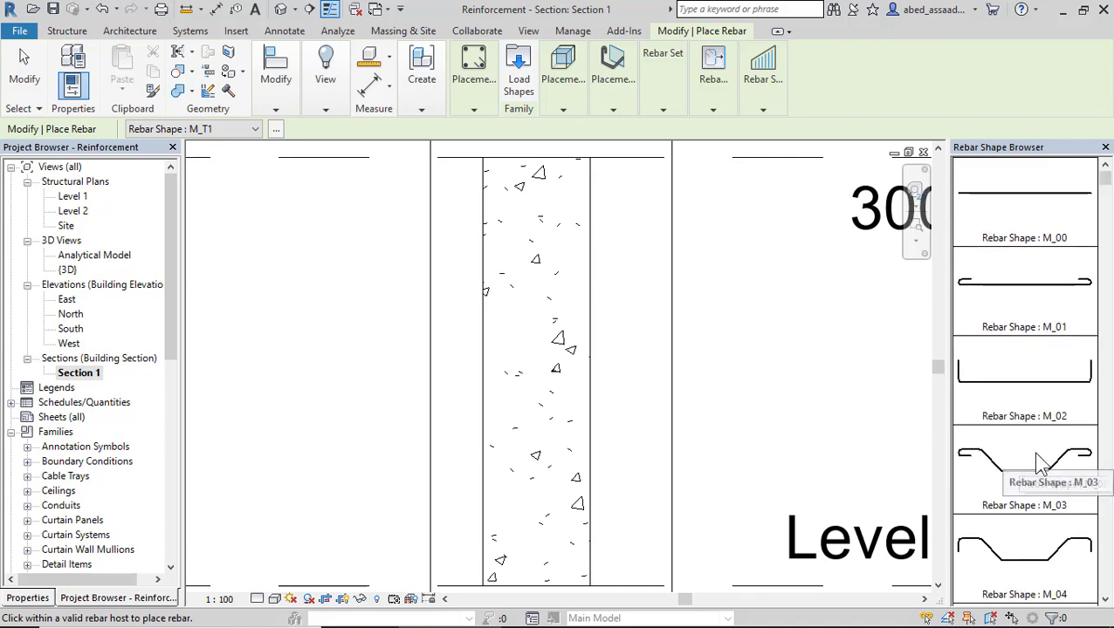
Choose the straight rebar shape M_00 and review the placement methods, planes and its preview in the column.
click(1035, 210)
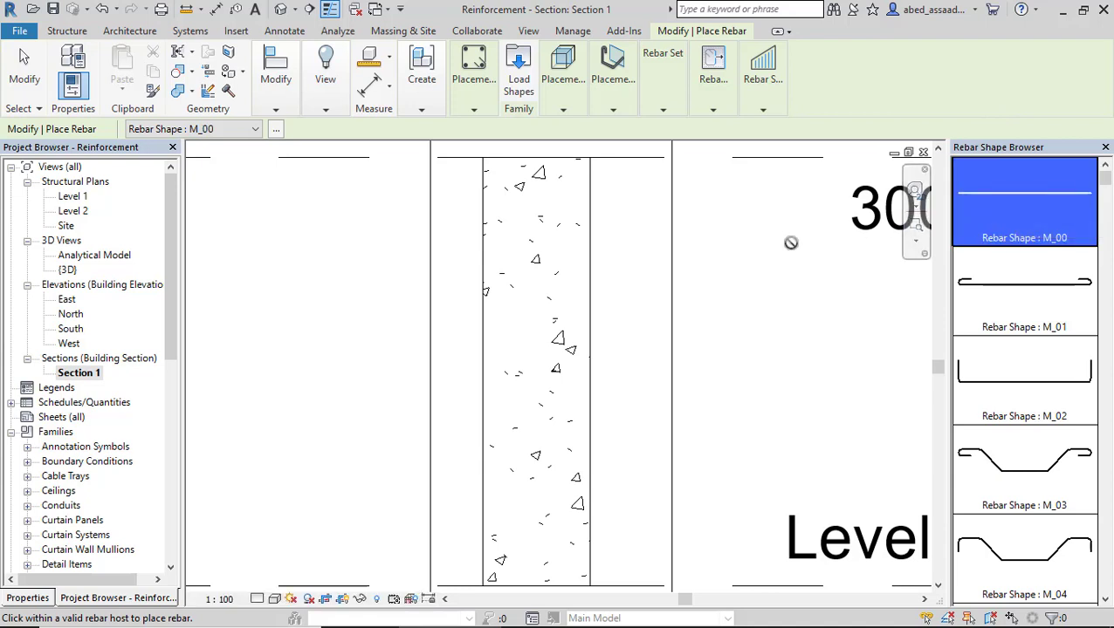
click(472, 87)
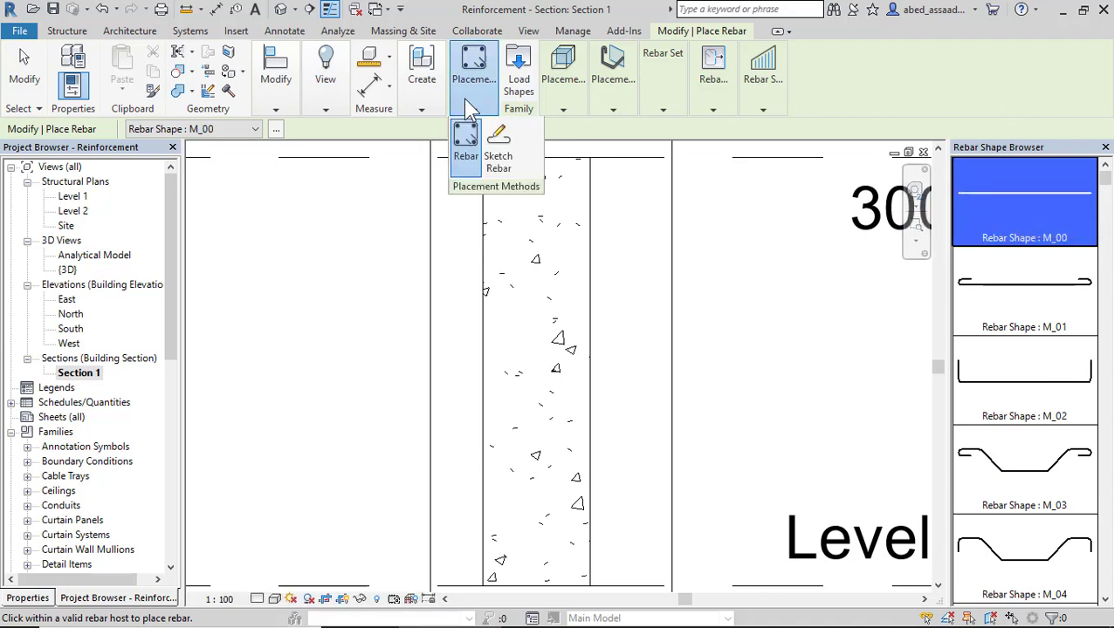
click(566, 104)
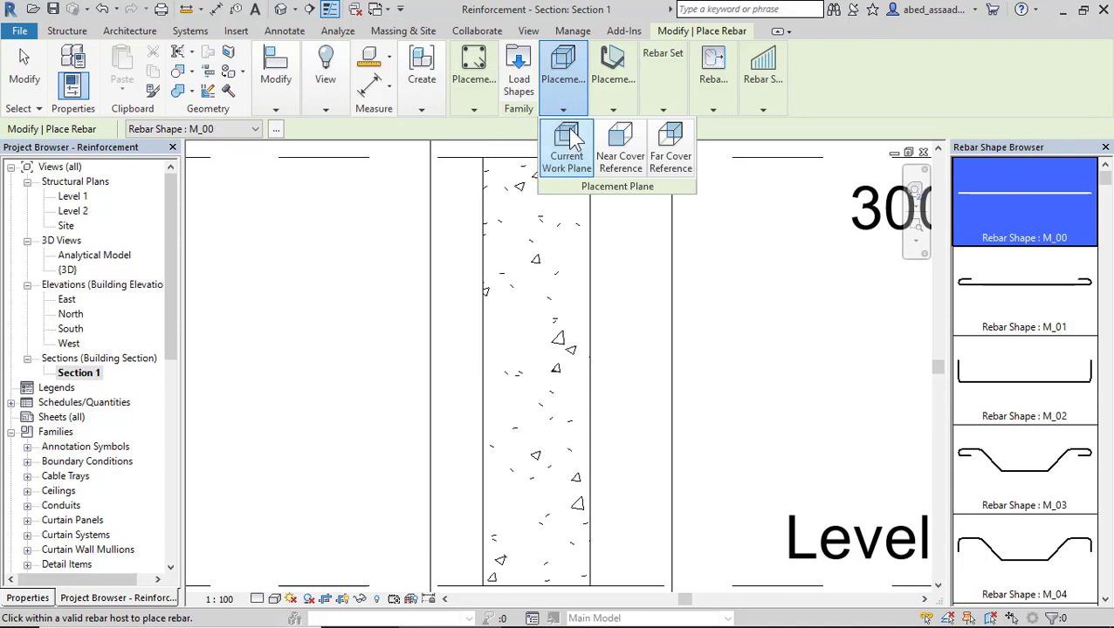
click(611, 87)
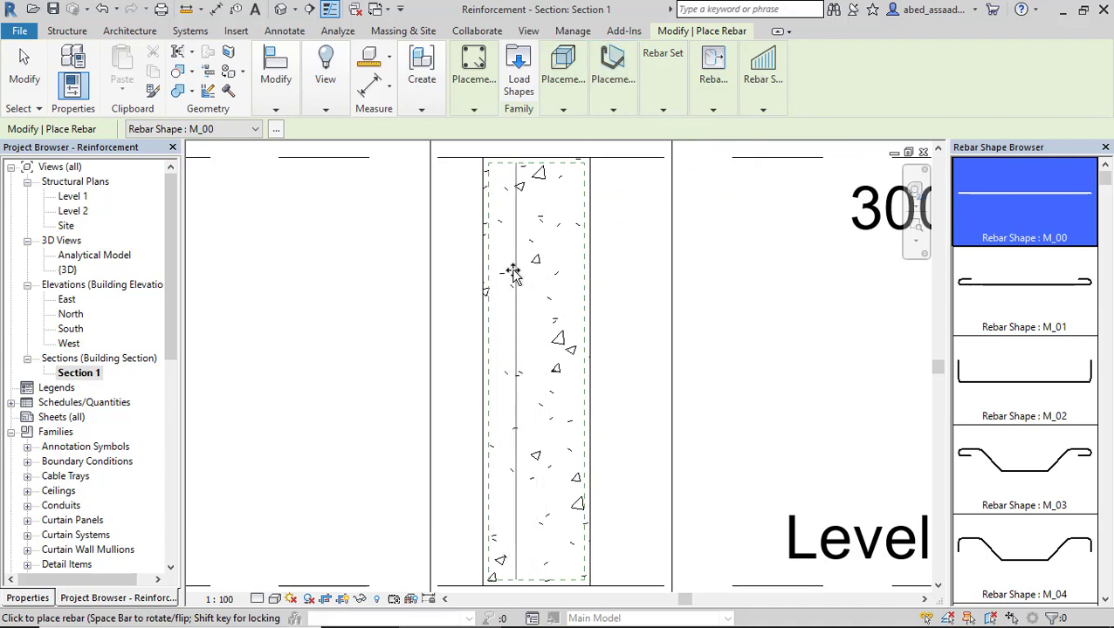
click(563, 74)
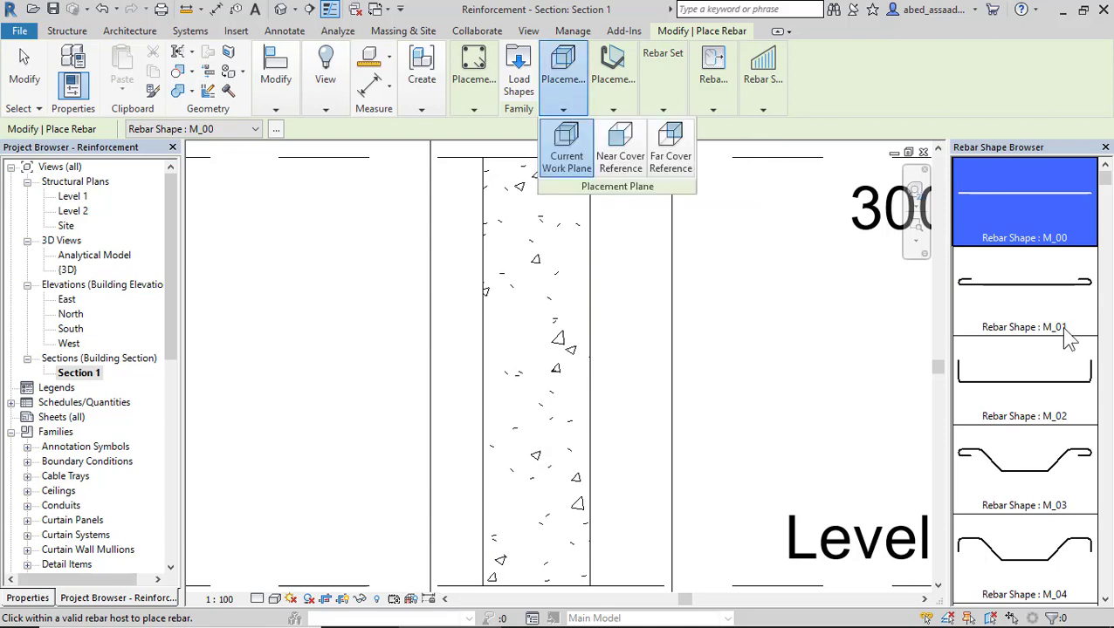
Choose the closed rectangular tie M_T1 as the rebar shape.
scroll(1067, 336, down, 10)
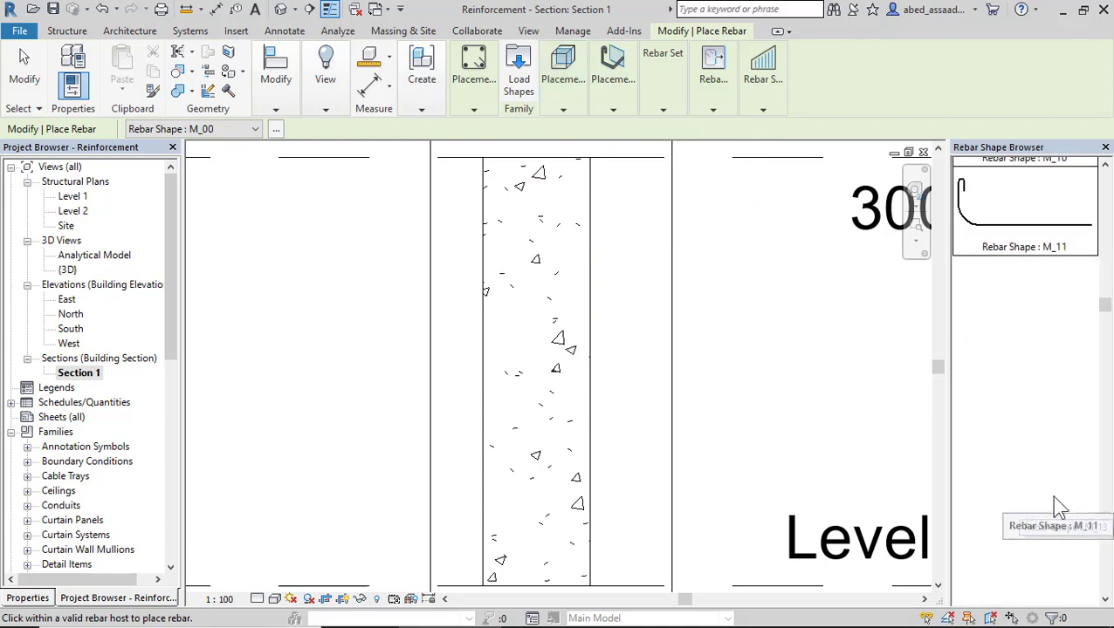
scroll(1052, 499, down, 10)
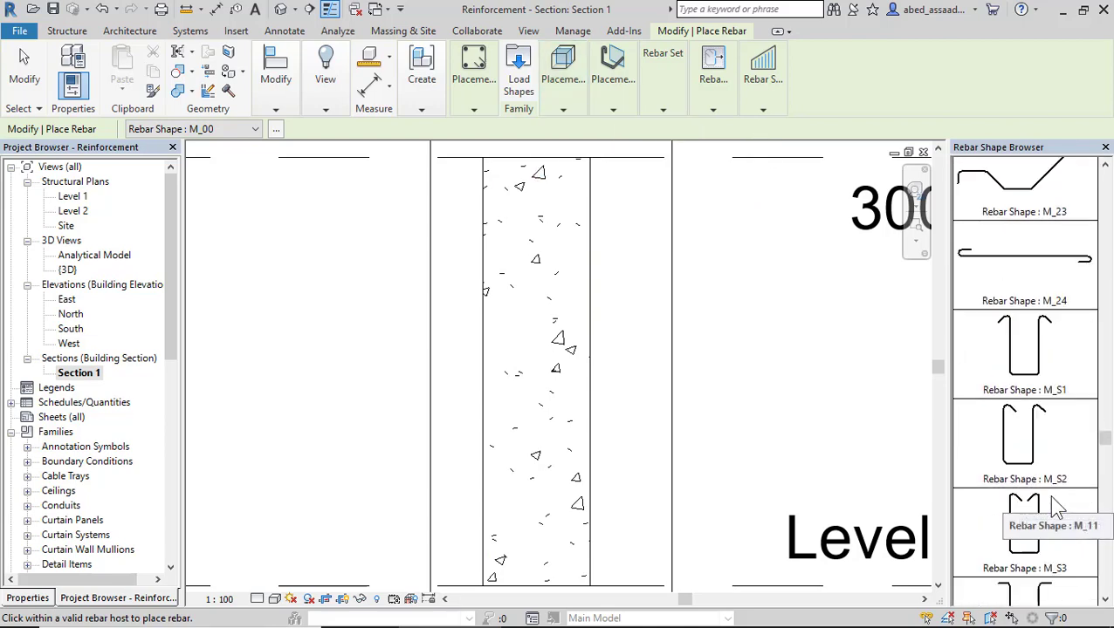
scroll(1054, 507, down, 10)
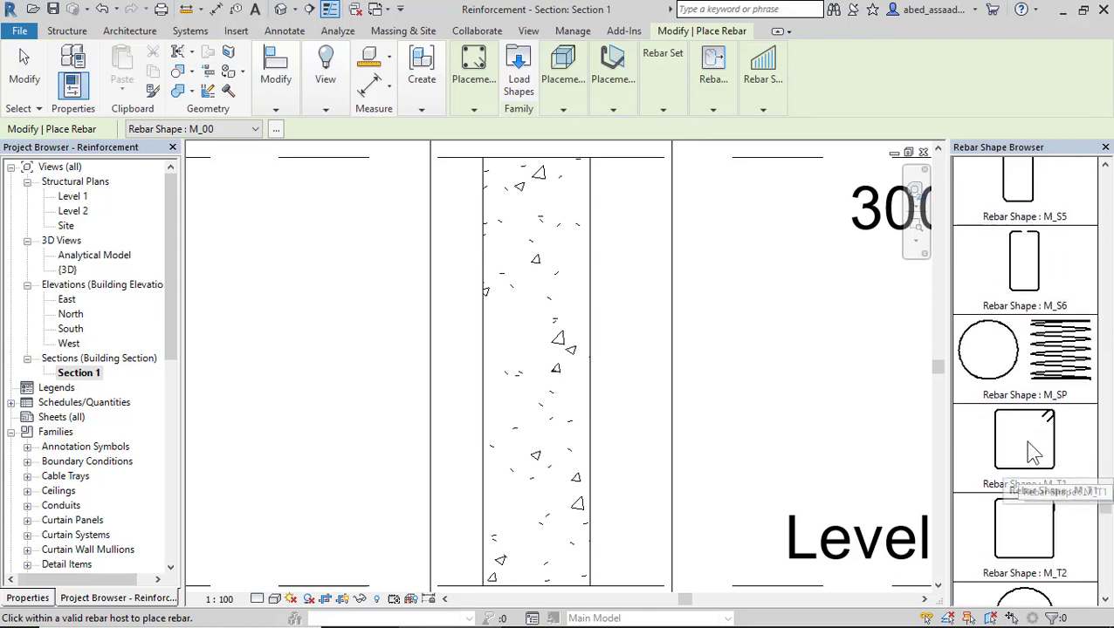
scroll(1032, 453, down, 3)
scroll(1030, 458, up, 2)
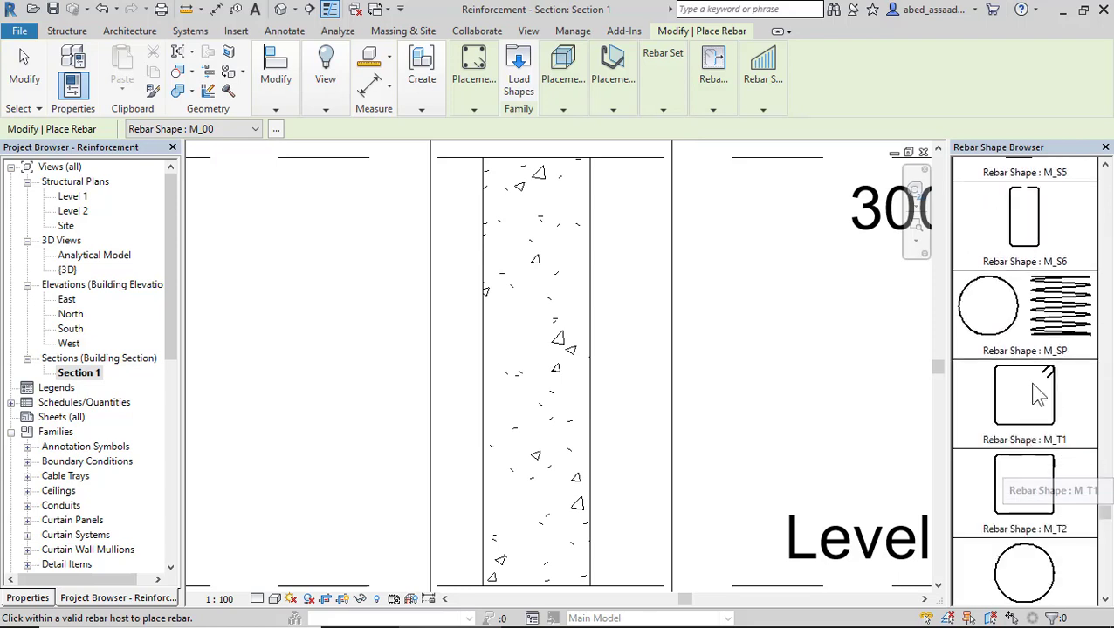
click(1036, 391)
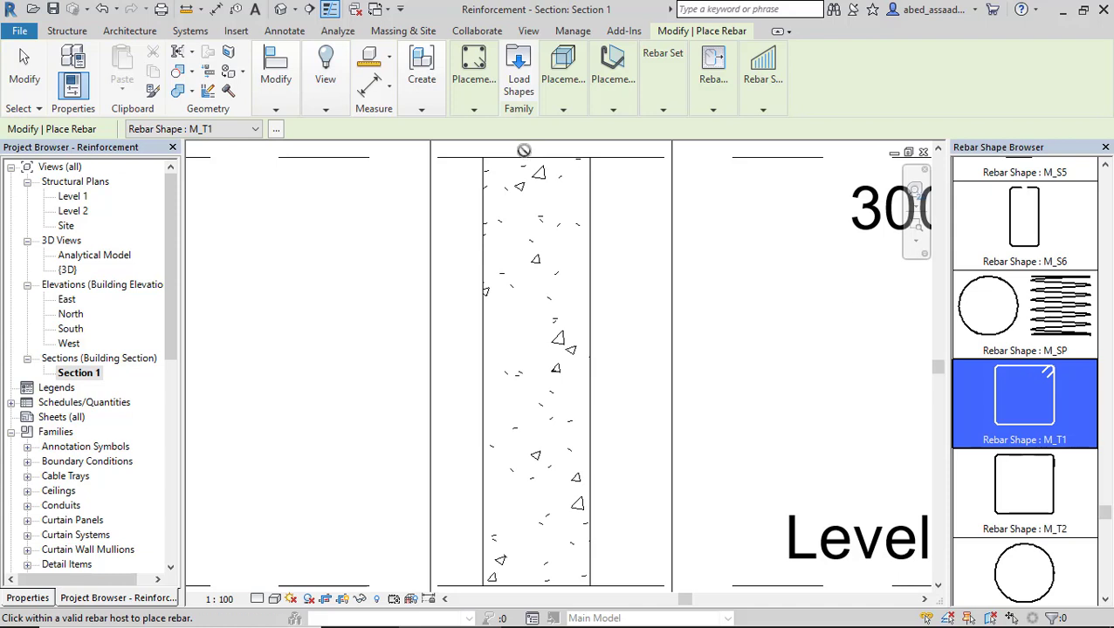
Set the placement orientation of the M_T1 tie to Perpendicular to Cover.
click(563, 110)
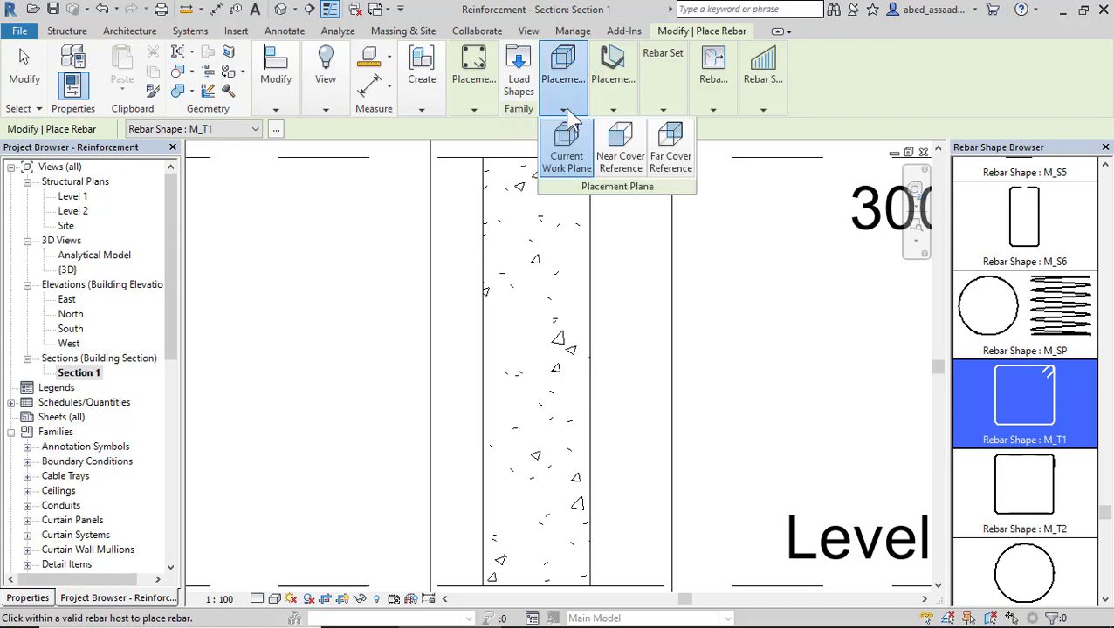
click(613, 110)
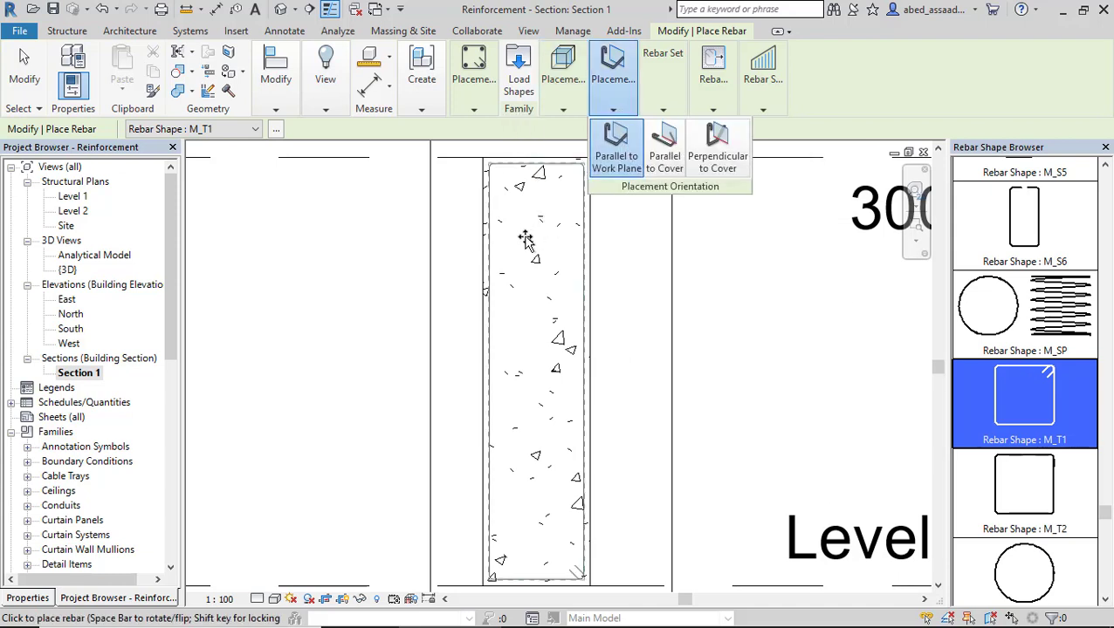
click(506, 198)
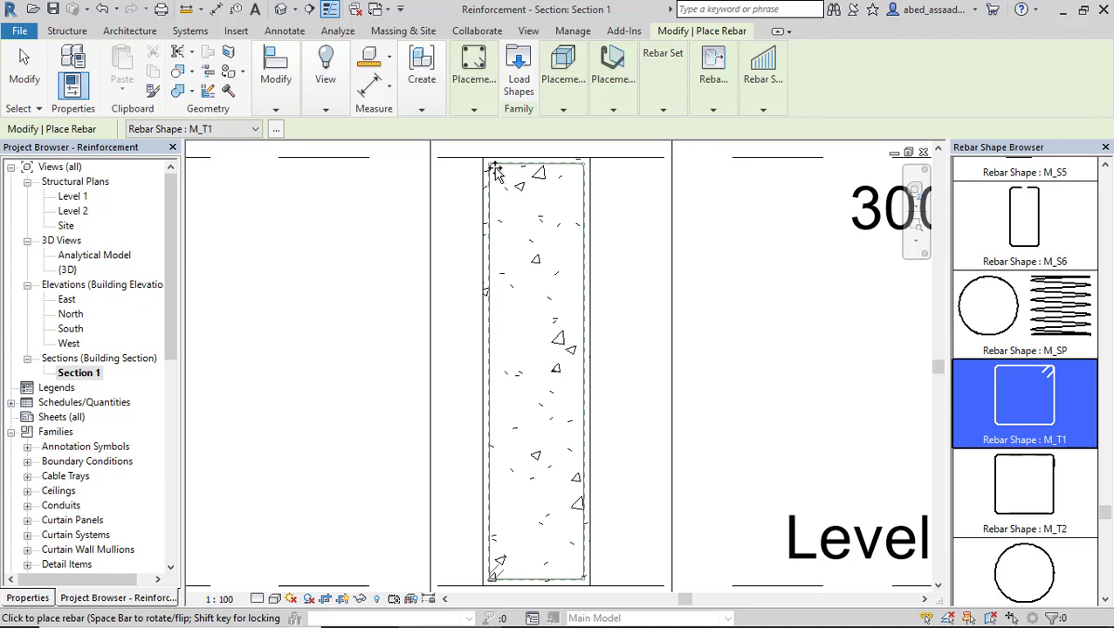
click(614, 111)
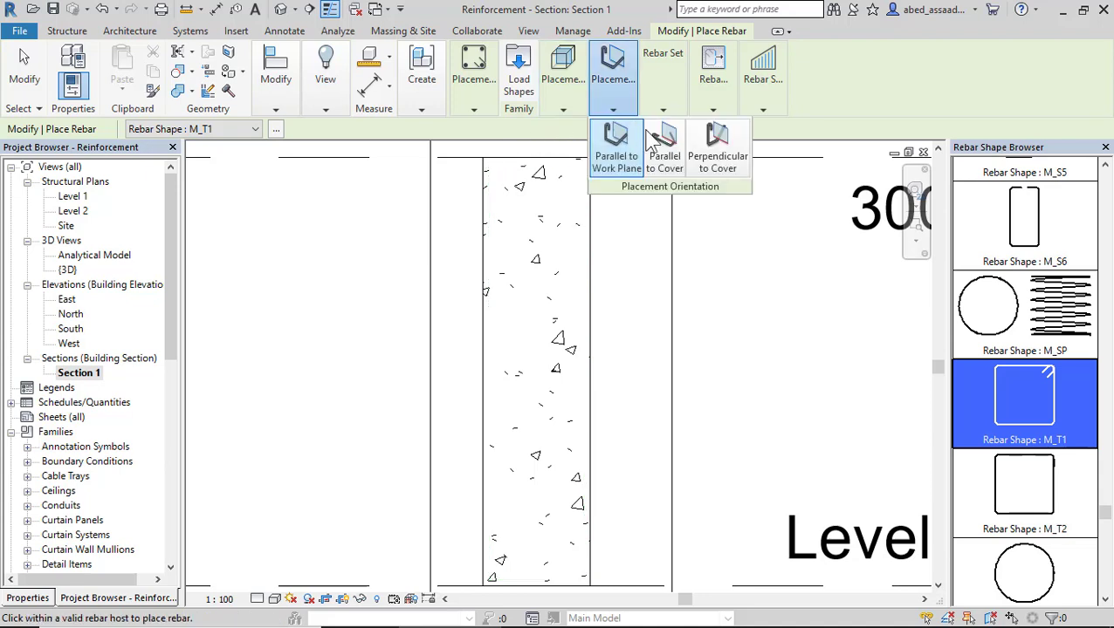
click(713, 144)
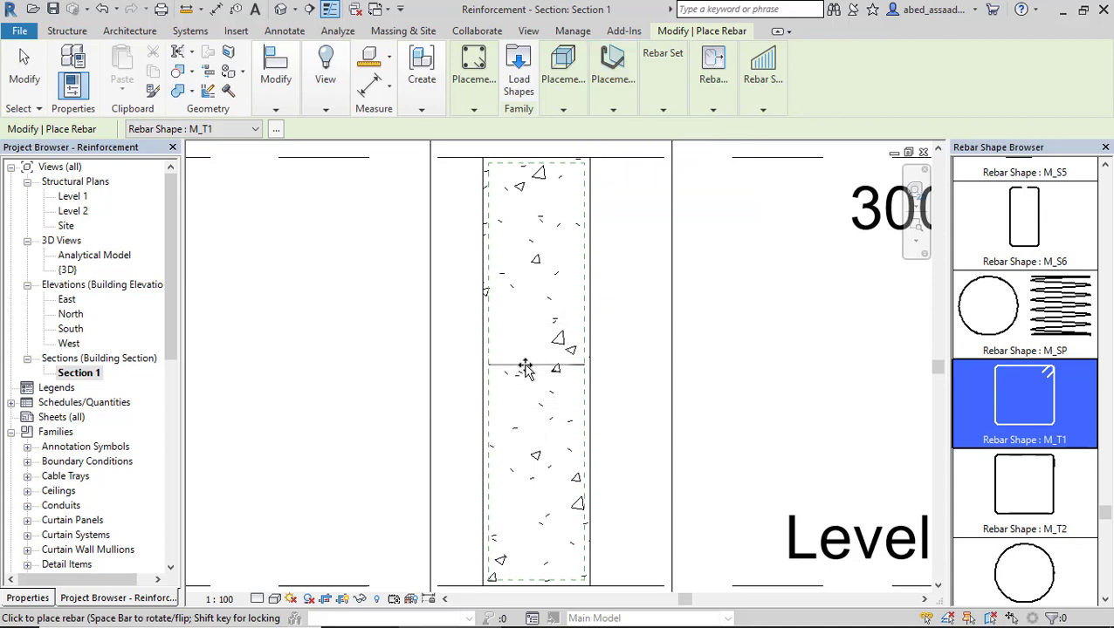
Set the rebar set layout for the column ties to Maximum Spacing.
scroll(527, 316, down, 3)
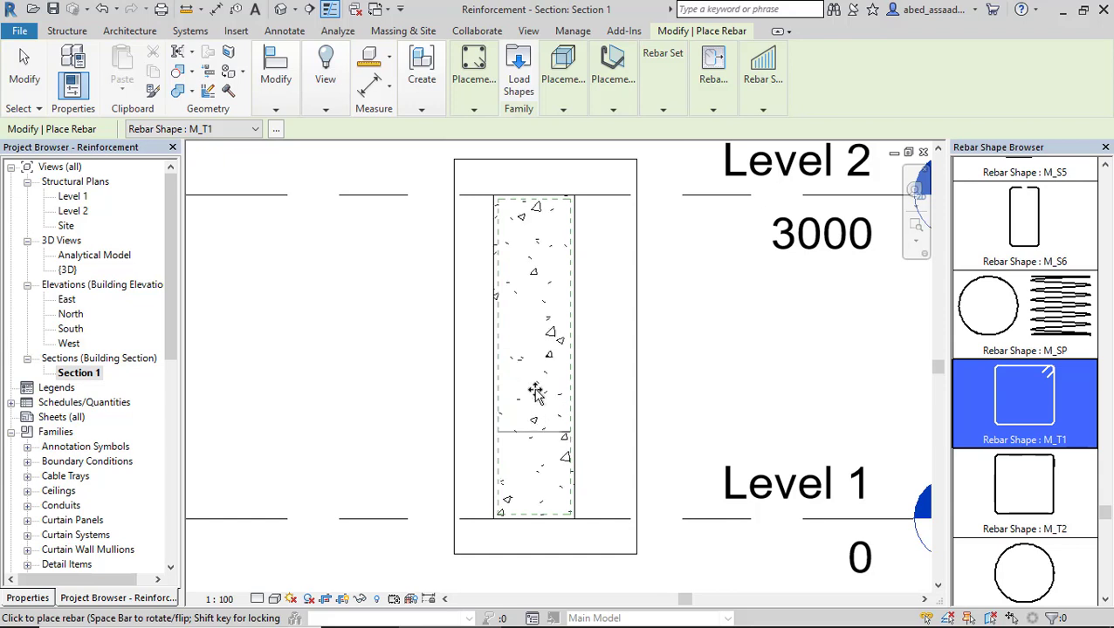
scroll(535, 358, up, 3)
mouse_move(675, 107)
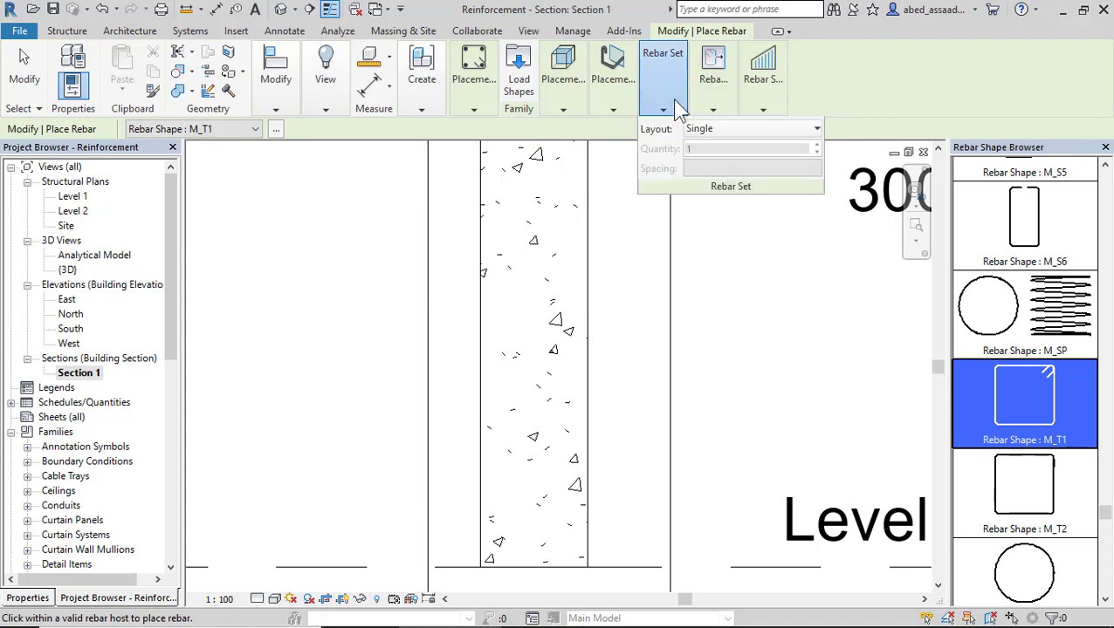
click(714, 134)
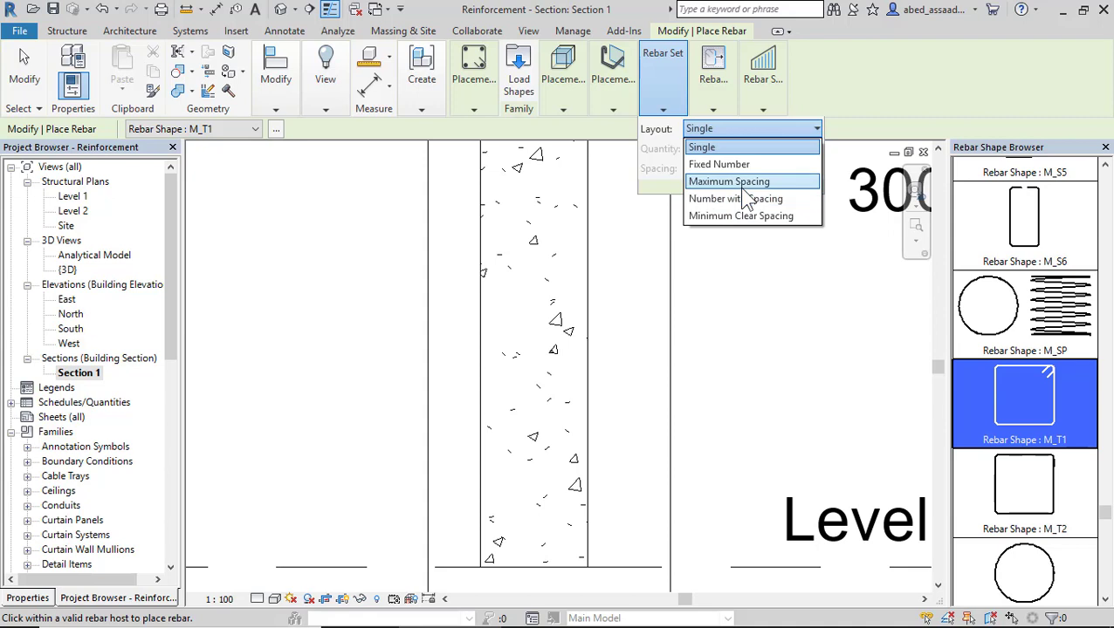
click(729, 183)
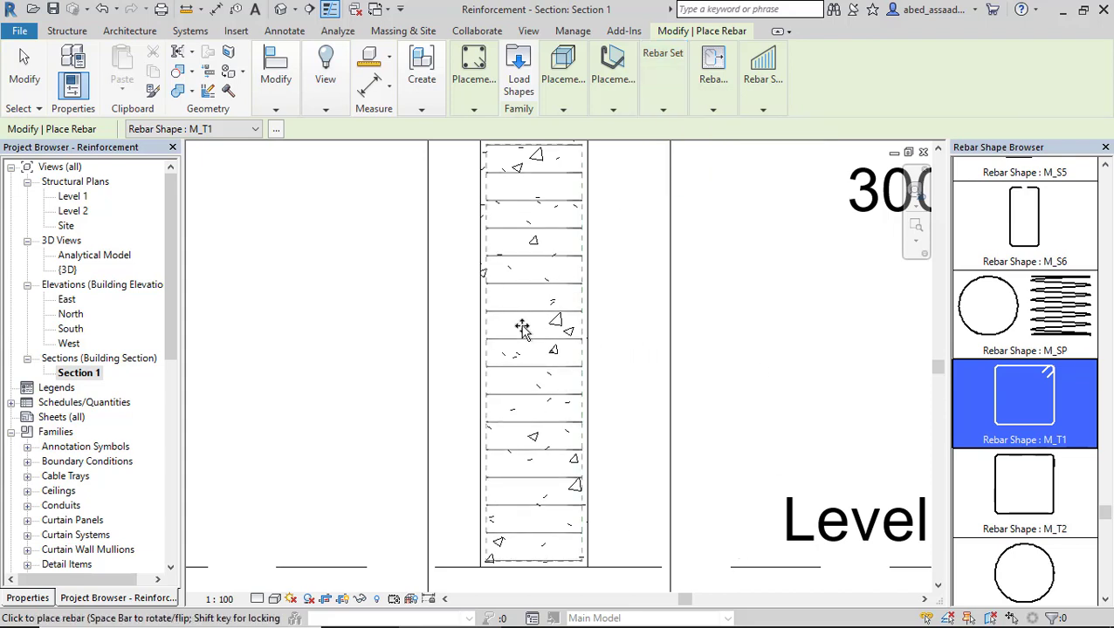
Place the M_T1 tie set along the full height of the column and end rebar placement.
scroll(554, 388, up, 2)
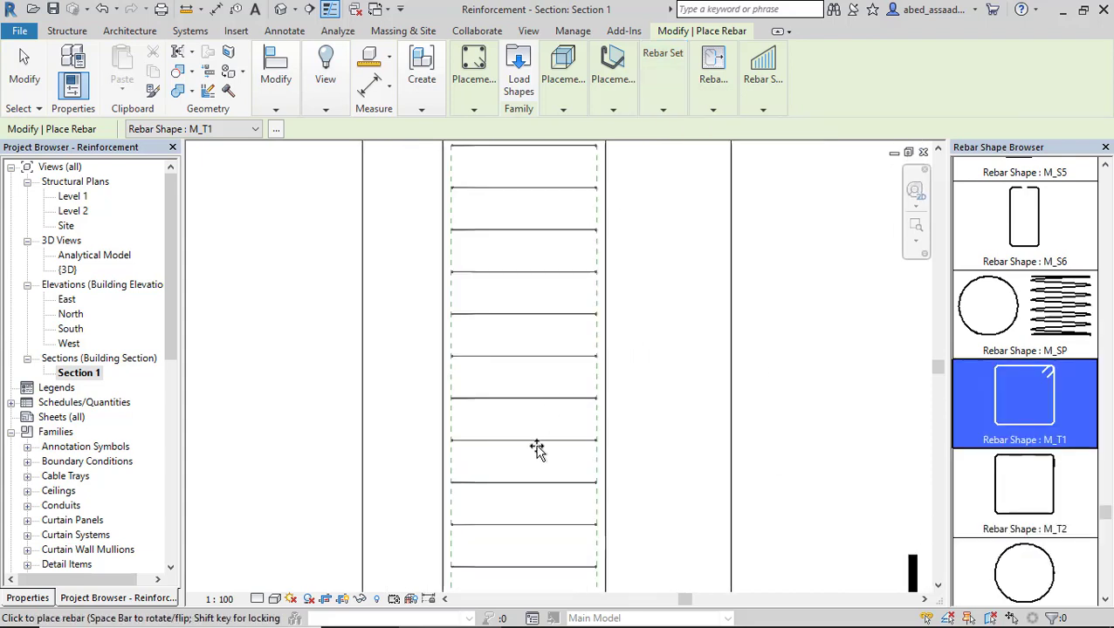
scroll(535, 445, down, 3)
click(32, 79)
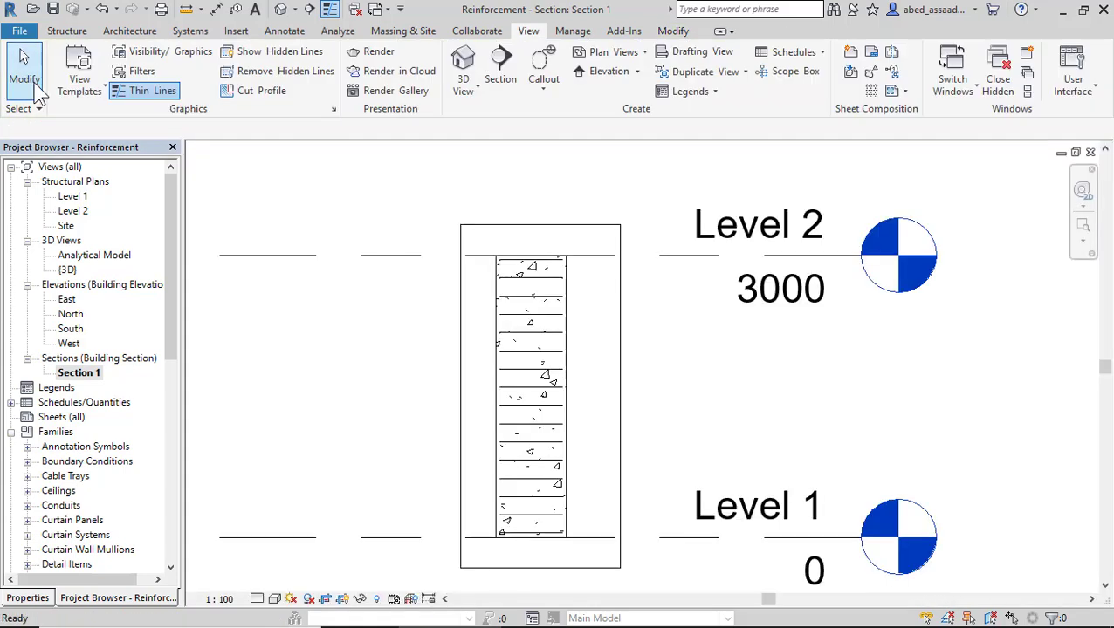
Set the spacing of the column's M_T1 tie set to 150 mm.
scroll(542, 406, up, 2)
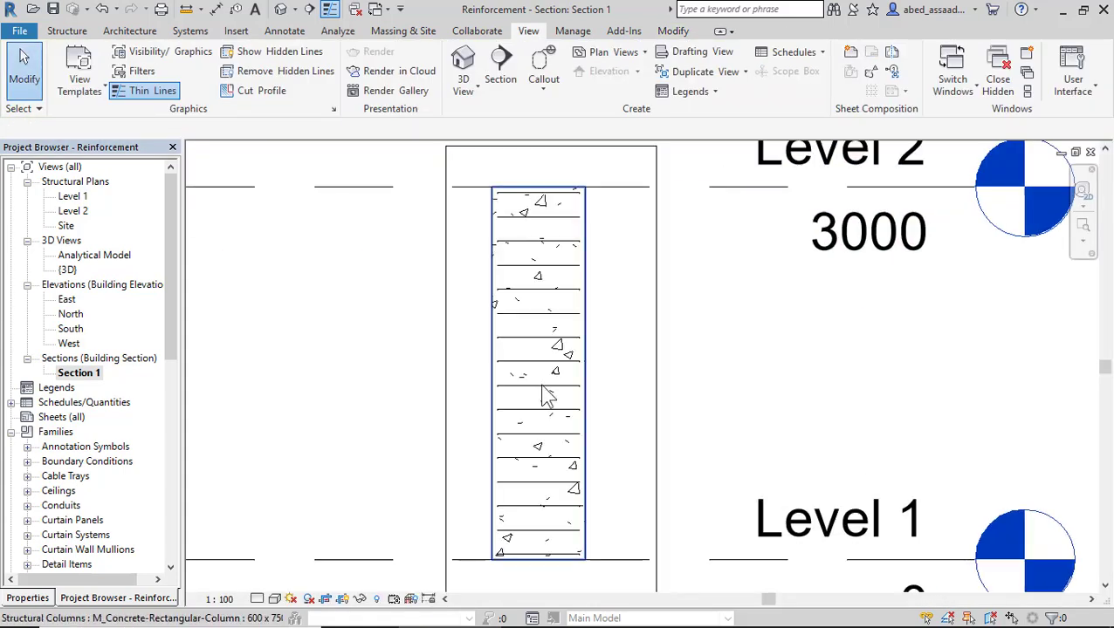
click(543, 393)
click(420, 368)
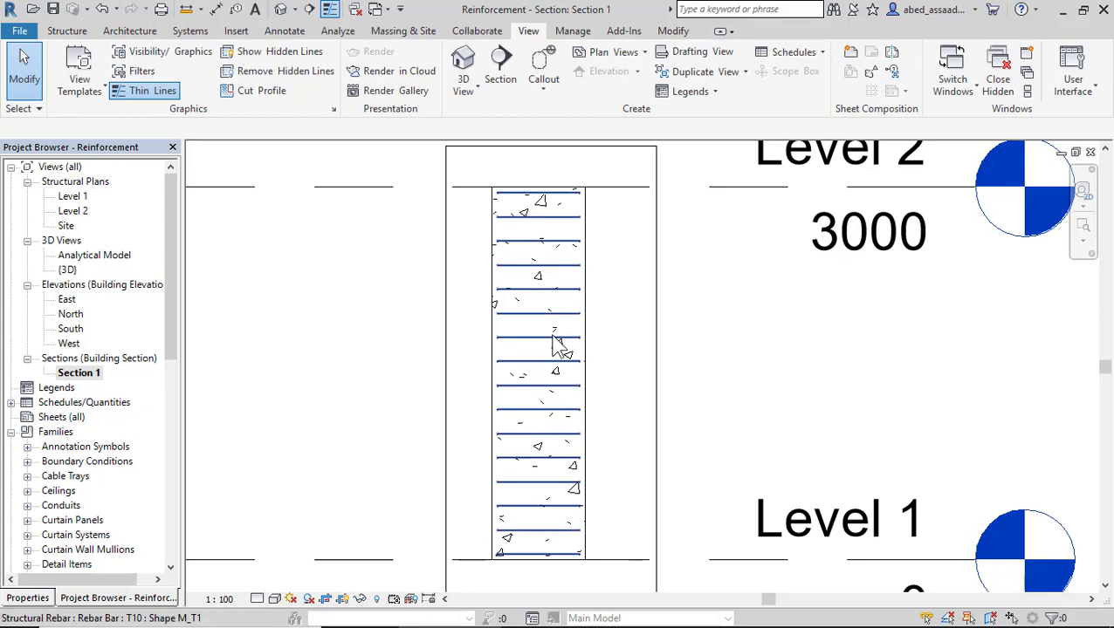
click(557, 345)
click(28, 598)
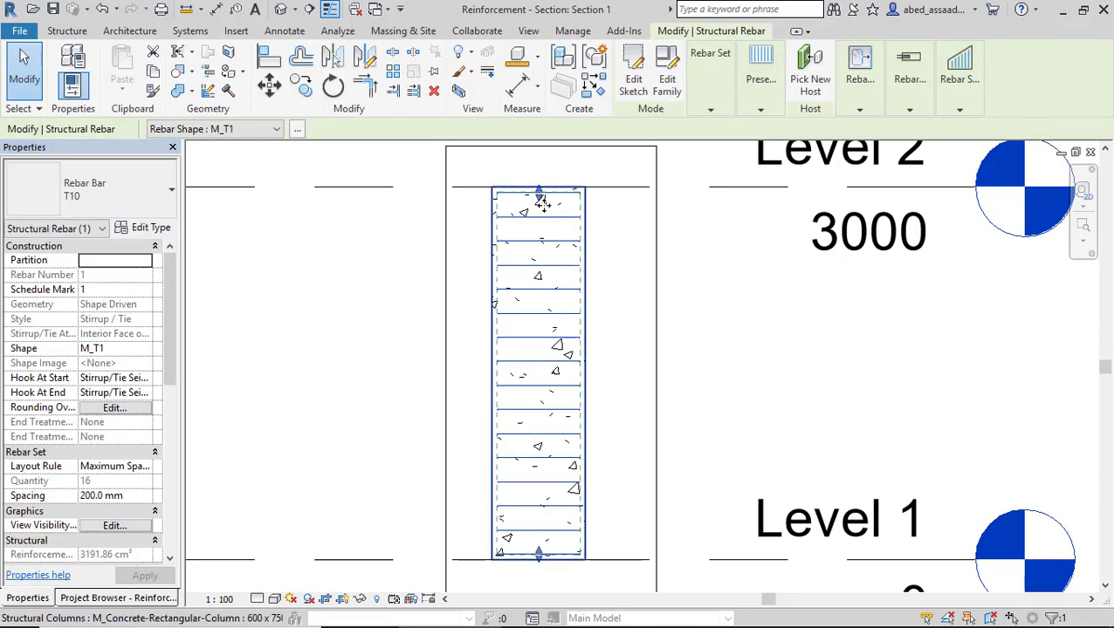
click(106, 496)
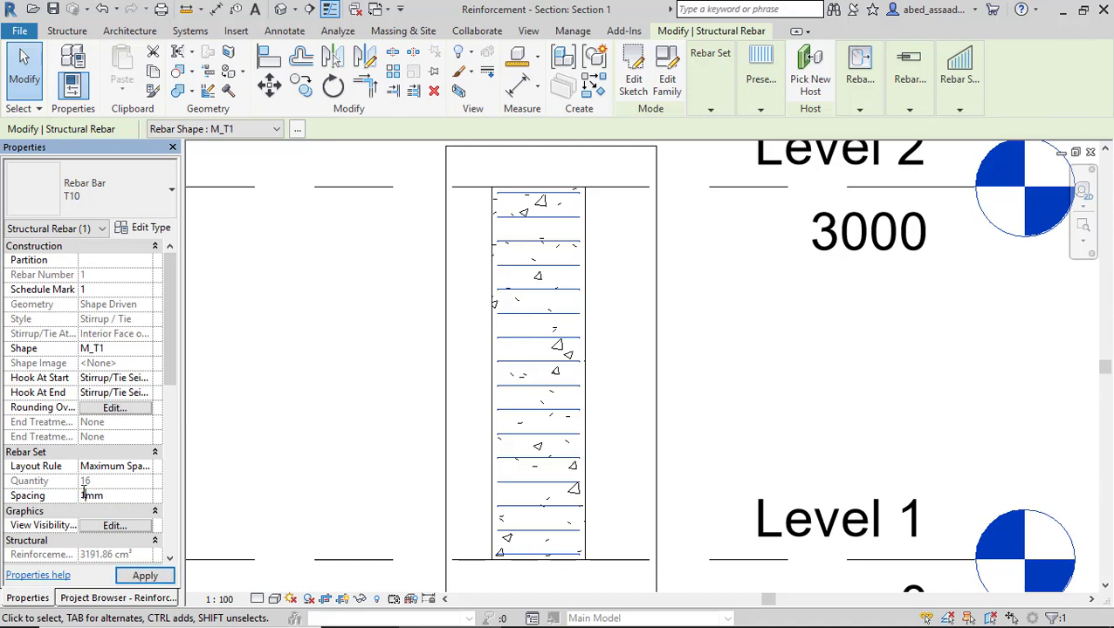
click(127, 578)
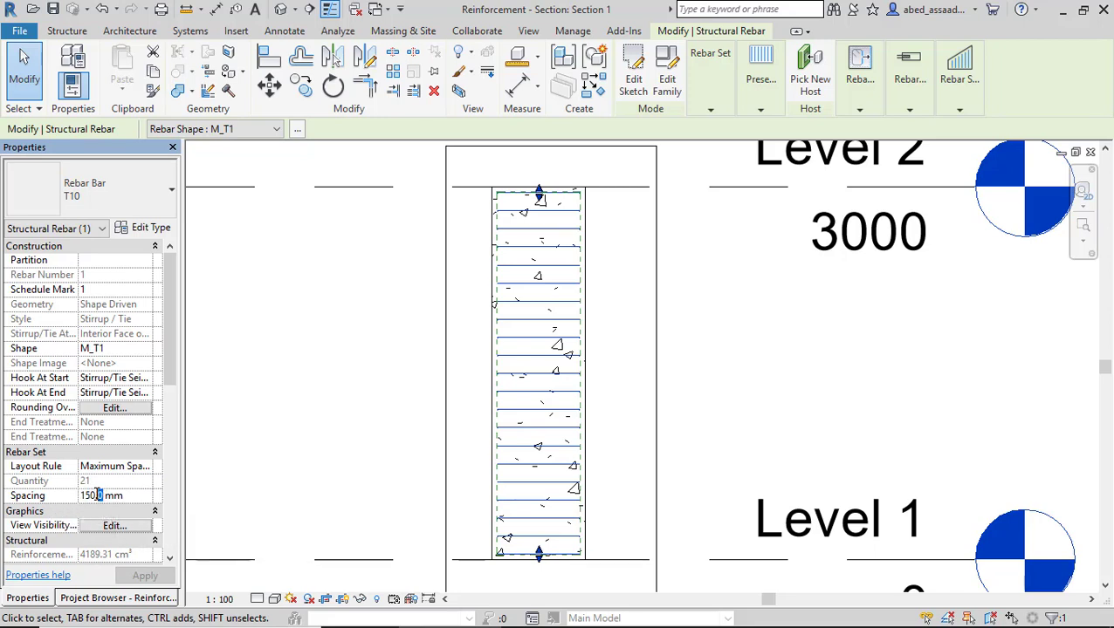
Set the spacing of the M_T1 tie set back to 200 mm and deselect it.
text(200)
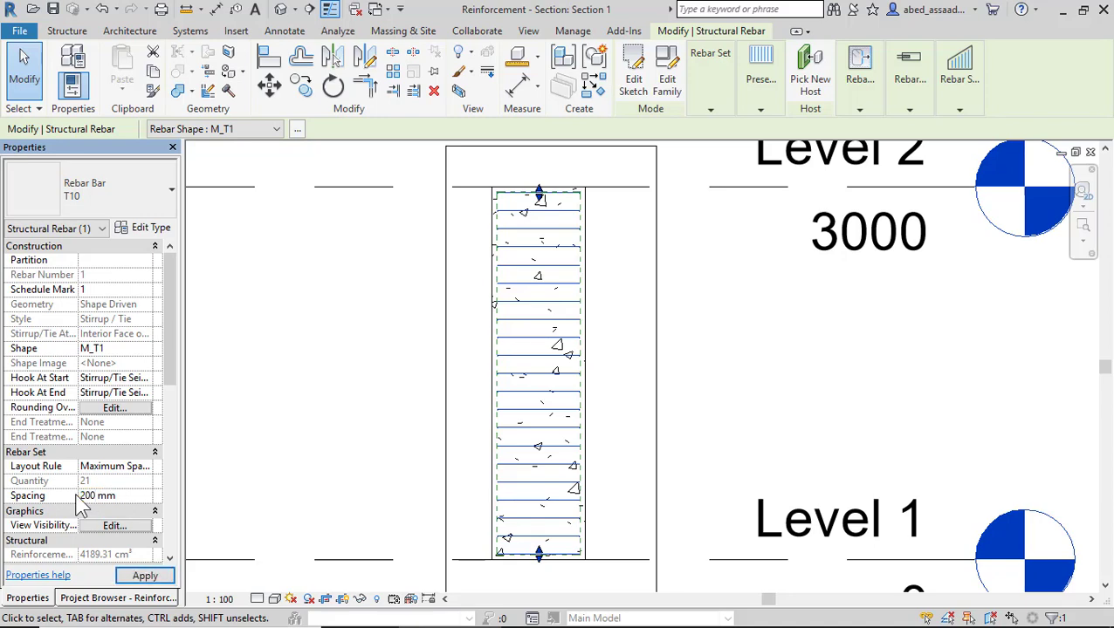
click(142, 577)
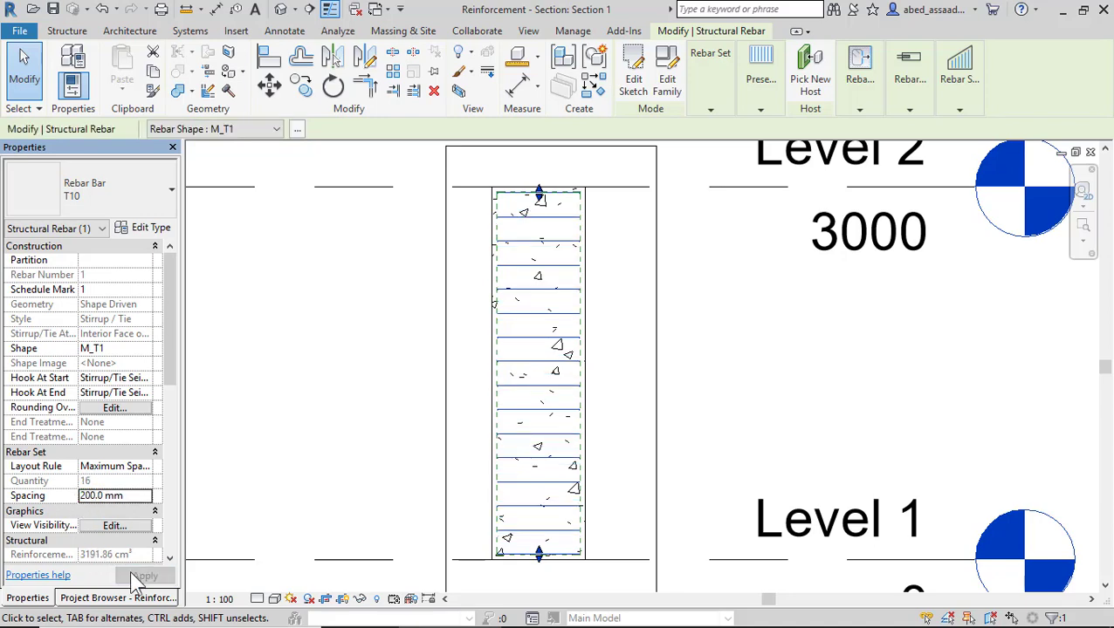
click(731, 360)
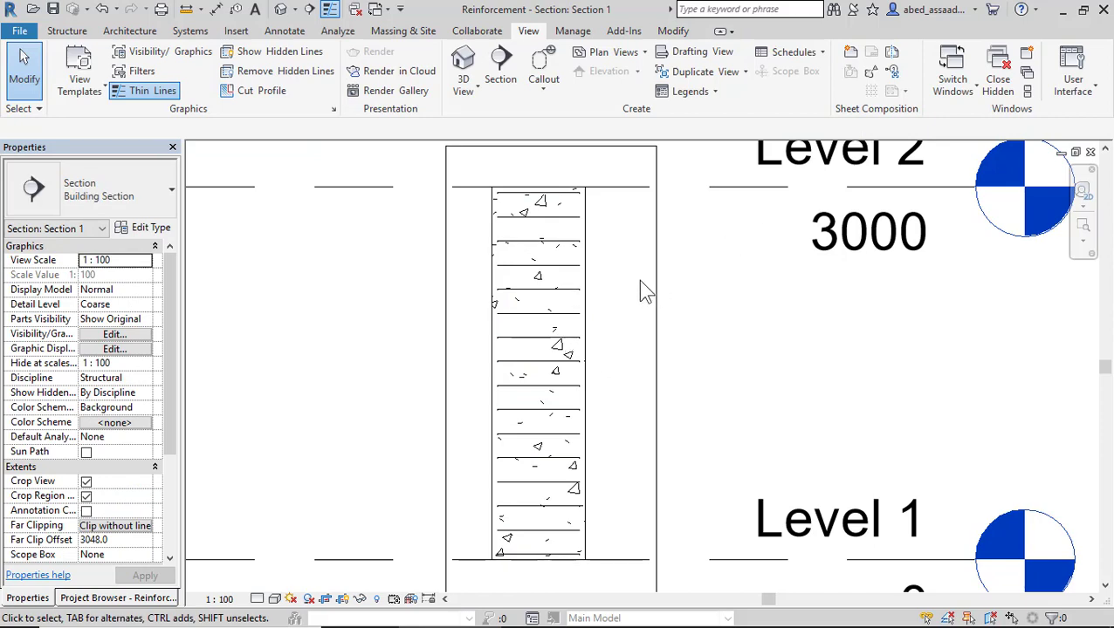
Start placing rebar in the column with the straight shape M_00 and orient the bar vertically.
click(585, 287)
click(810, 70)
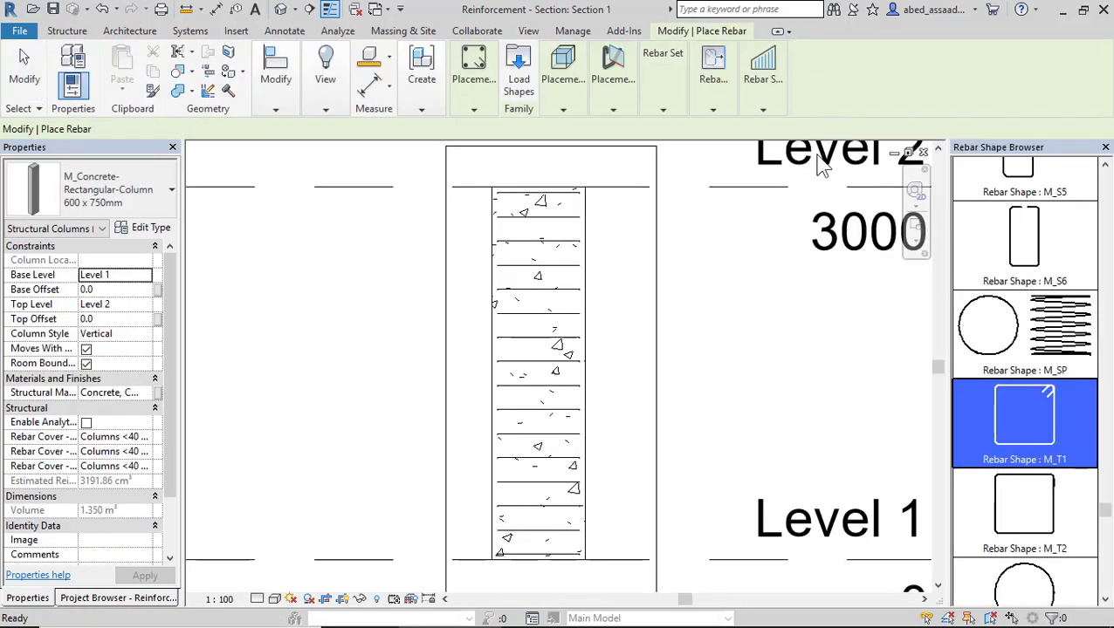
scroll(1065, 326, up, 3)
scroll(1066, 326, up, 10)
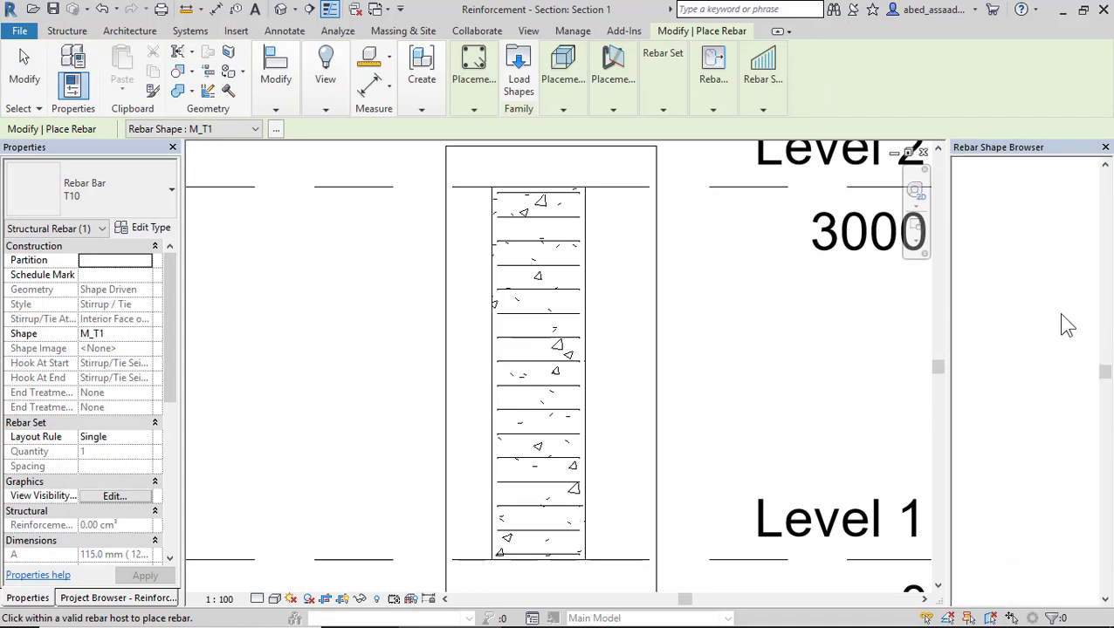
drag(1105, 368, 1107, 170)
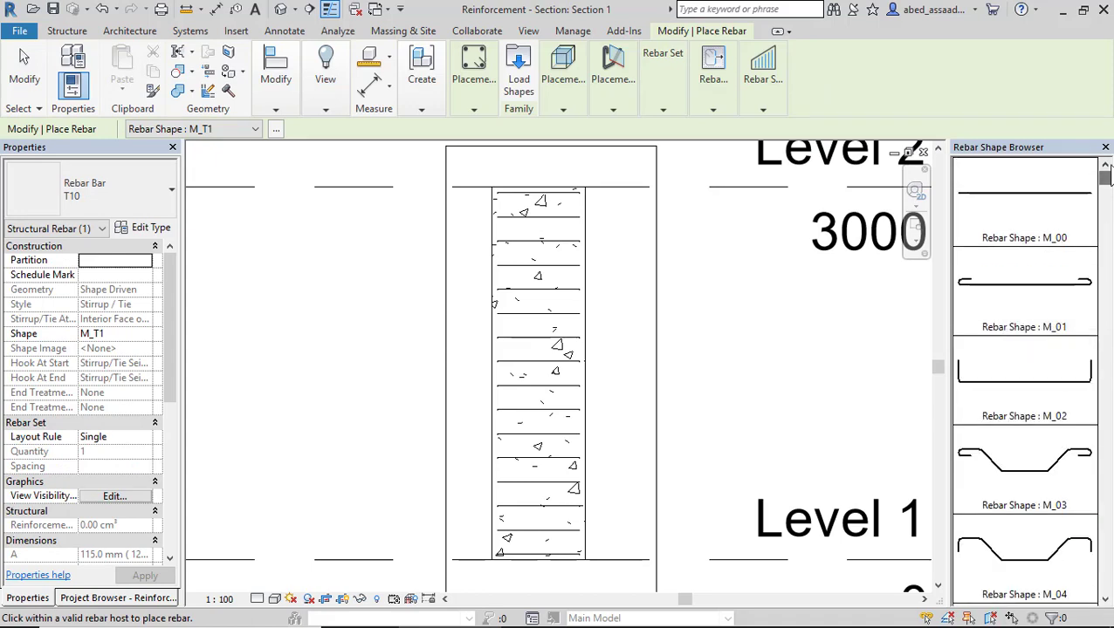
click(1023, 220)
click(563, 110)
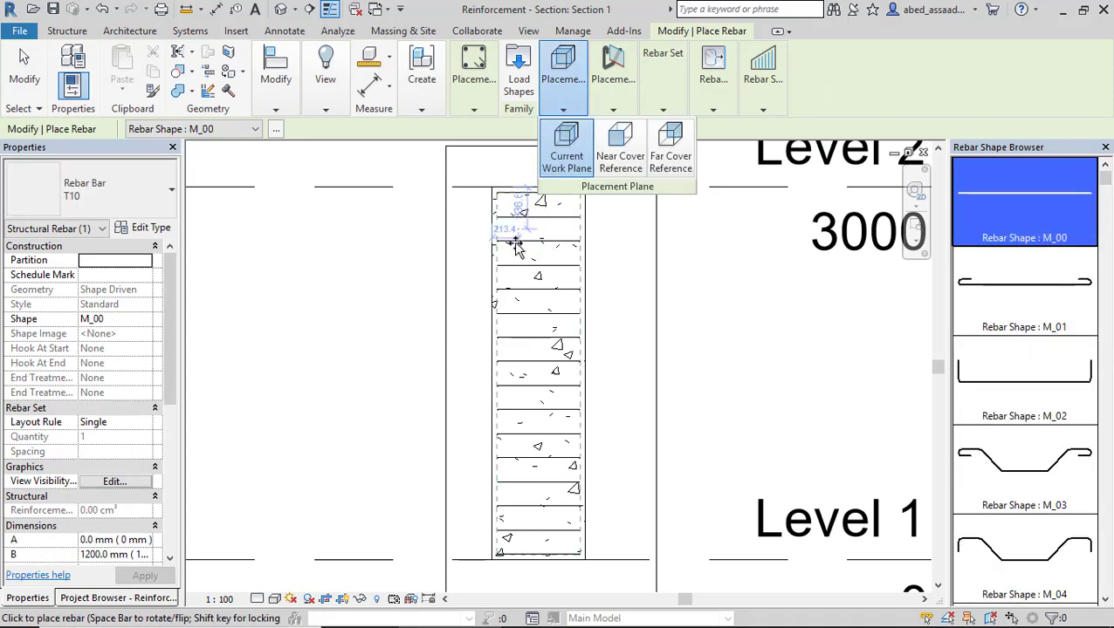
click(613, 110)
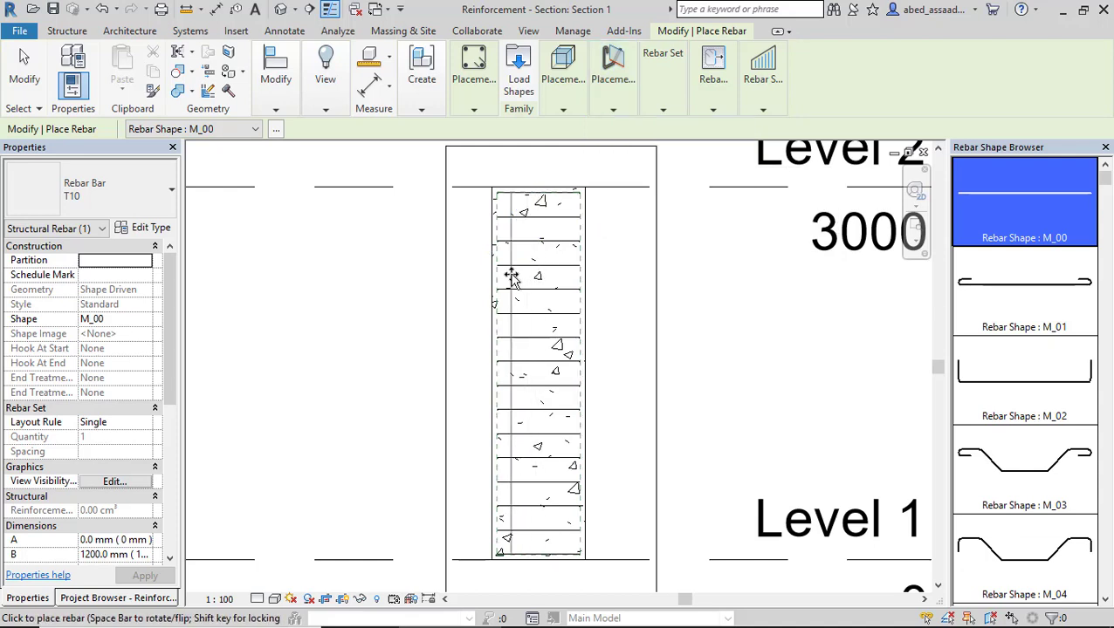
Set the bar type to T16 and place one vertical straight bar inside the column ties.
click(130, 190)
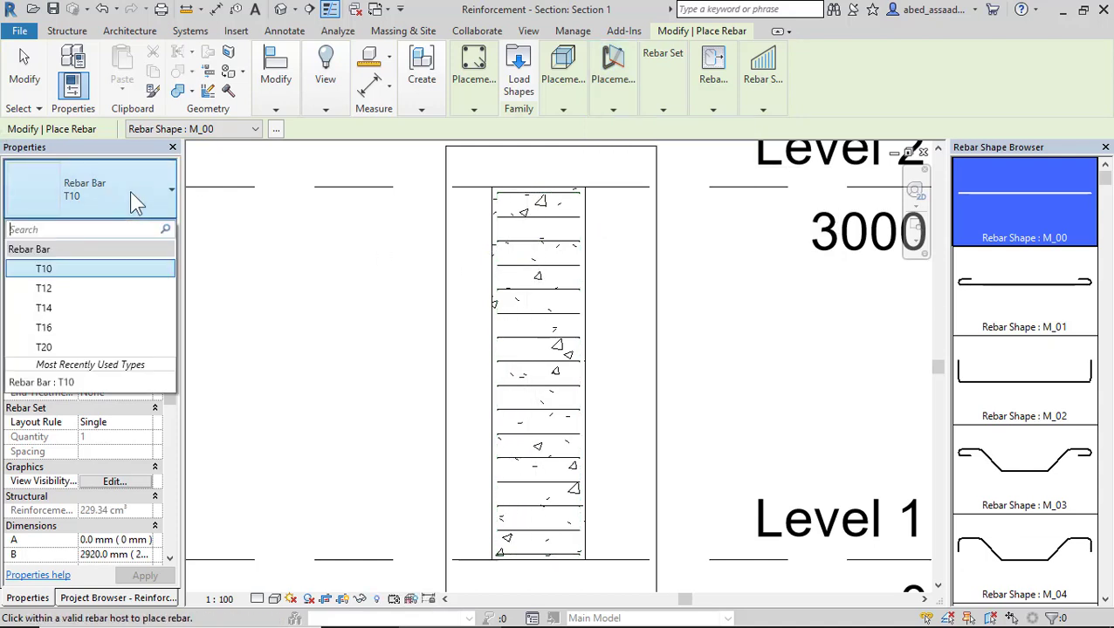
click(53, 327)
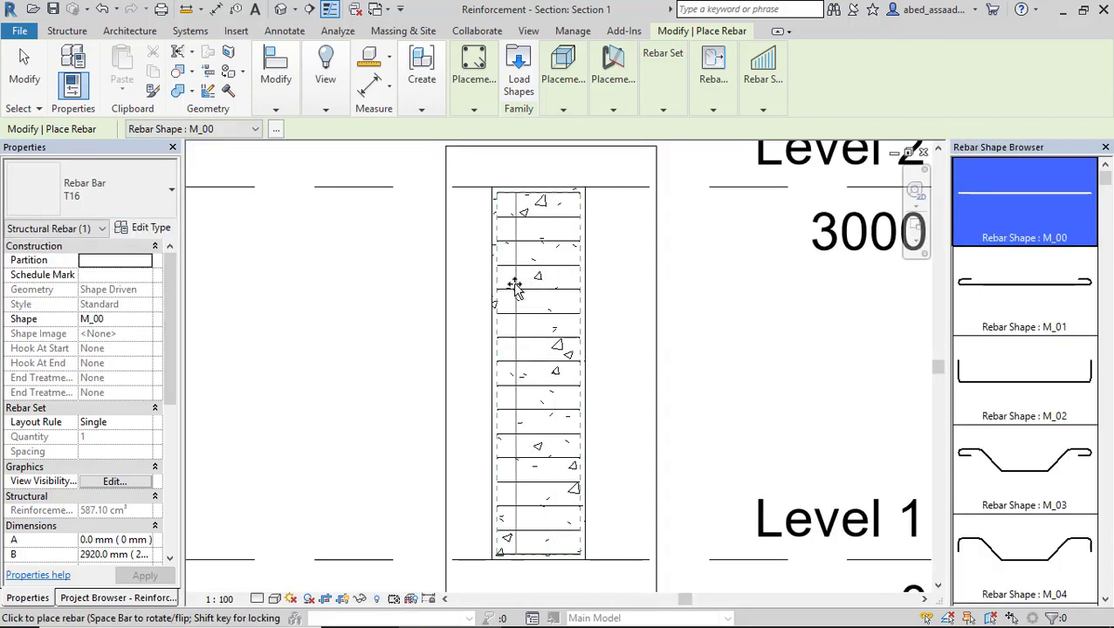
click(516, 294)
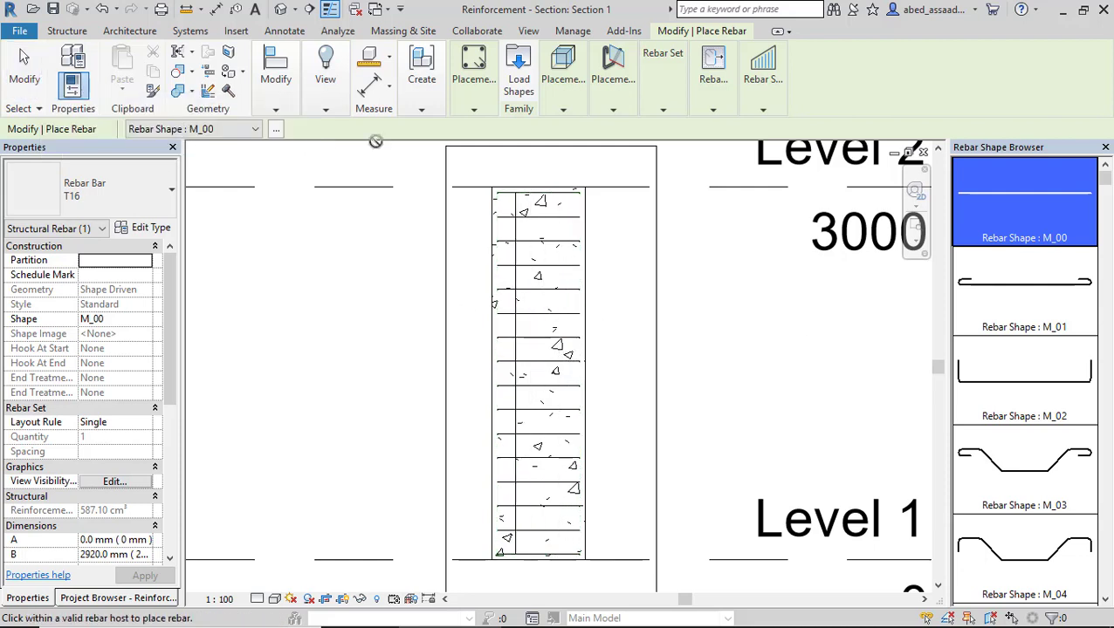
click(21, 78)
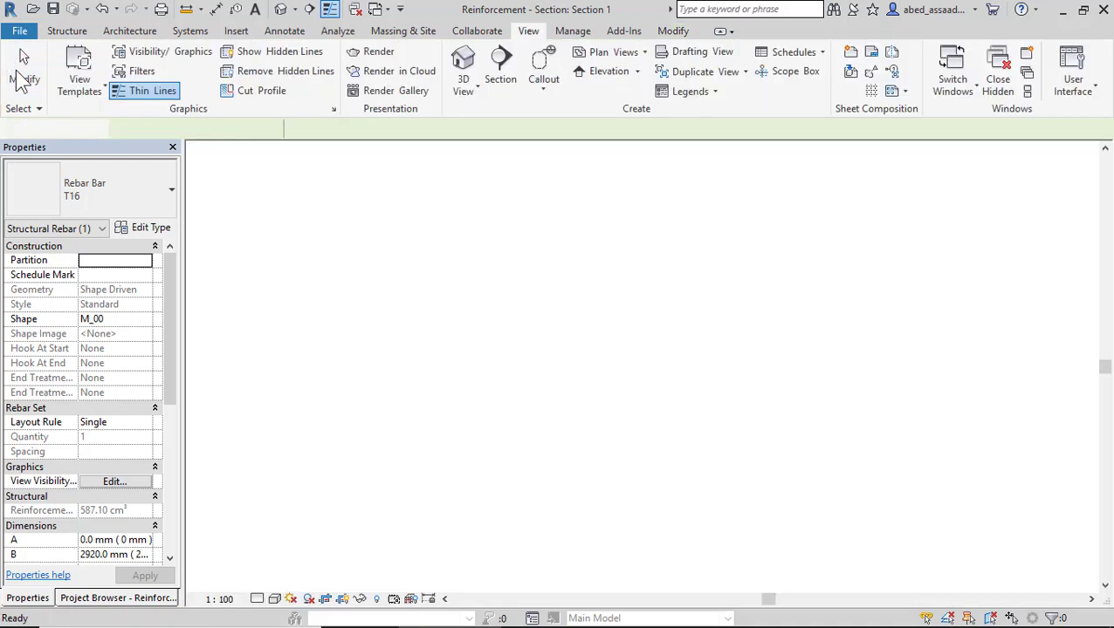
Open the Level 1 structural plan at the column.
click(92, 598)
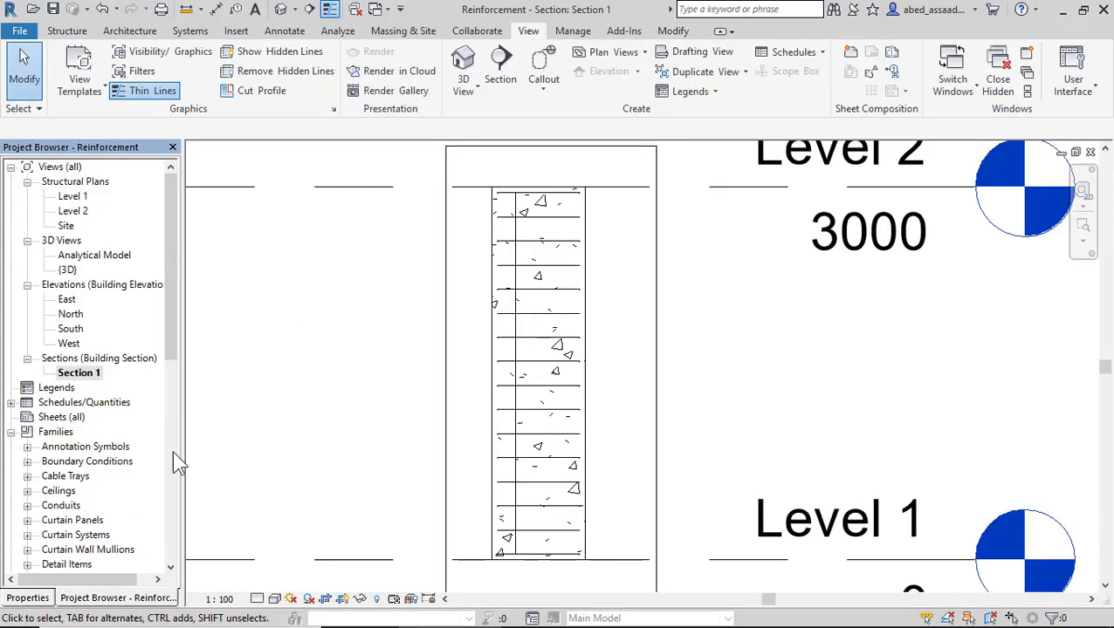
double_click(74, 198)
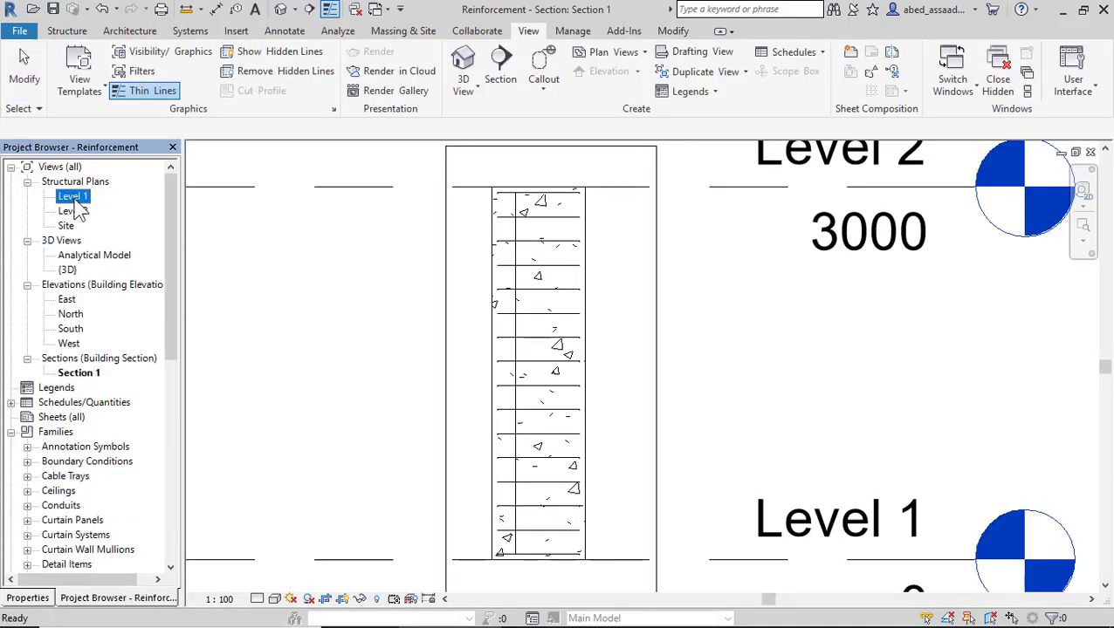
scroll(371, 366, up, 3)
scroll(344, 382, up, 2)
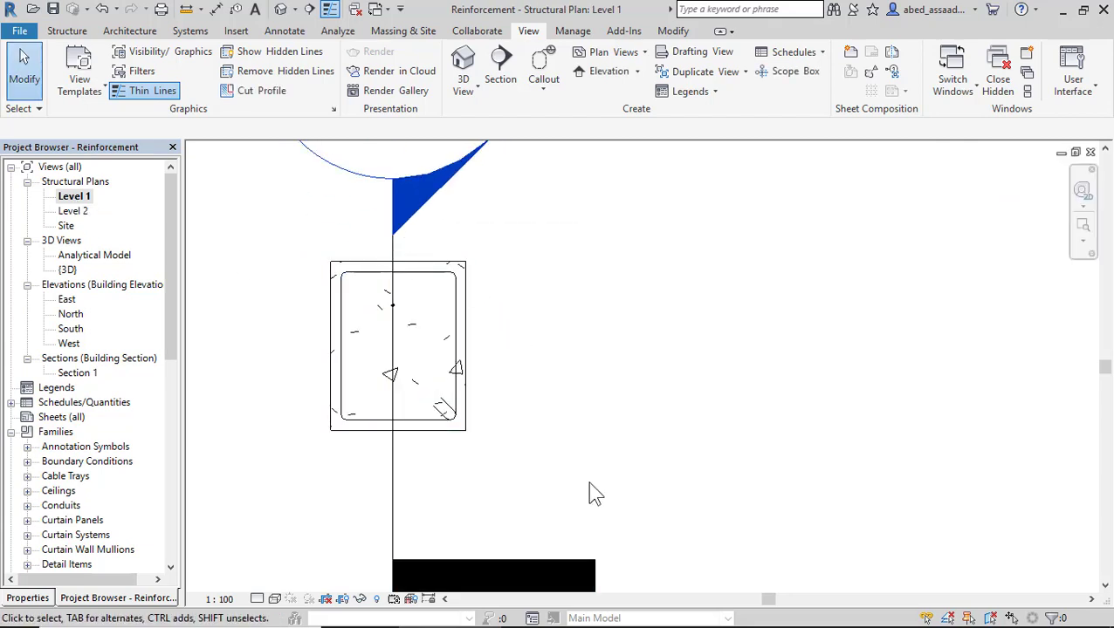
Hide the Section 1 mark in the Level 1 plan using Hide Elements.
scroll(589, 484, down, 2)
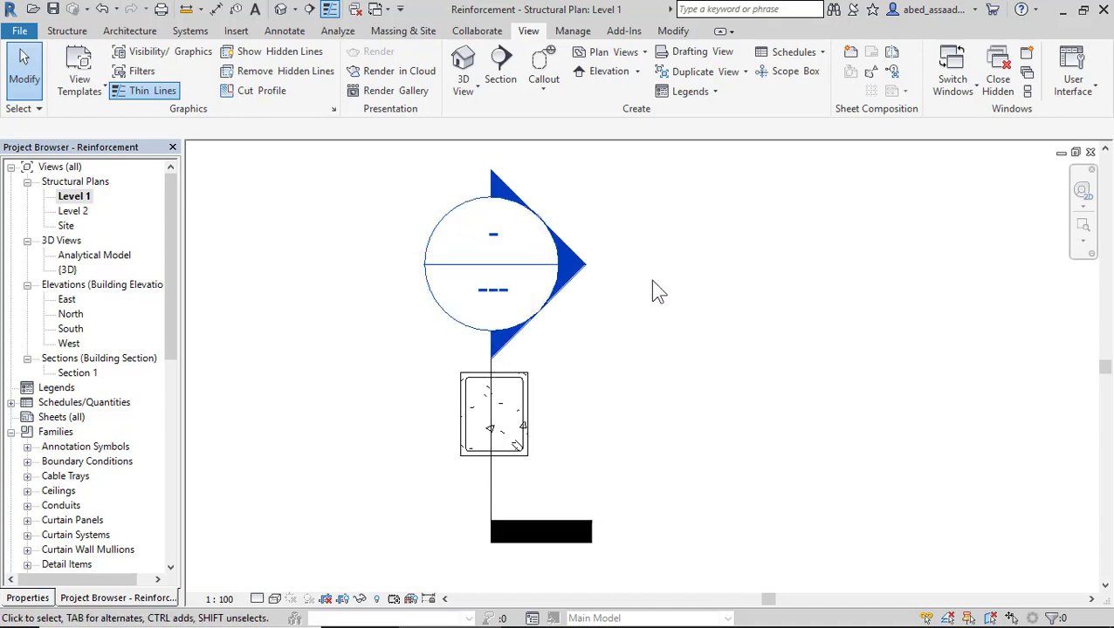
drag(640, 188, 556, 254)
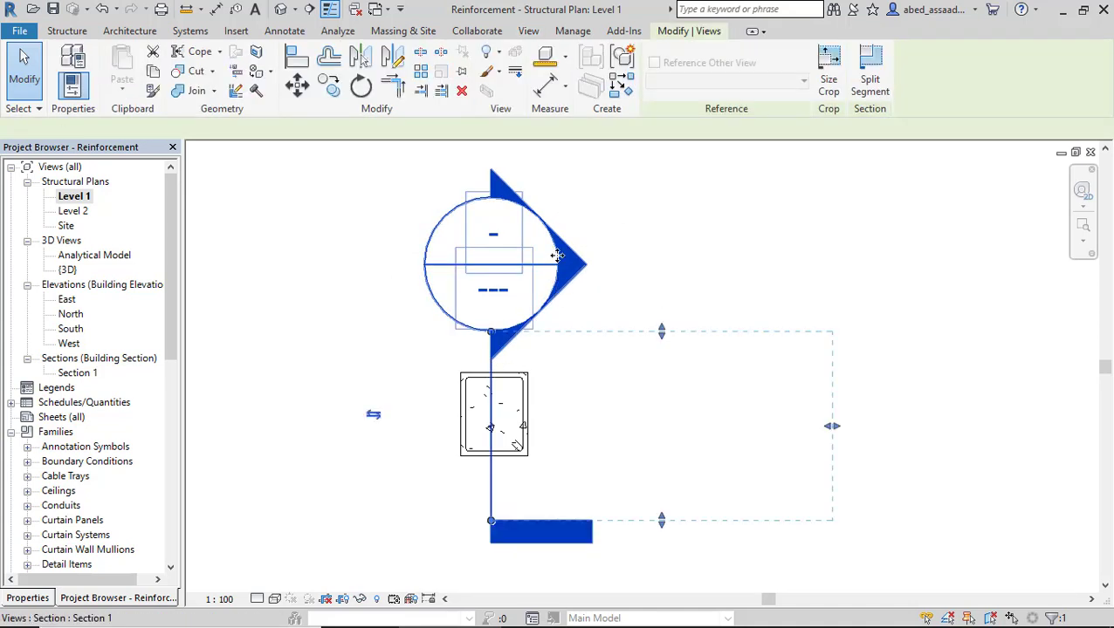
click(502, 67)
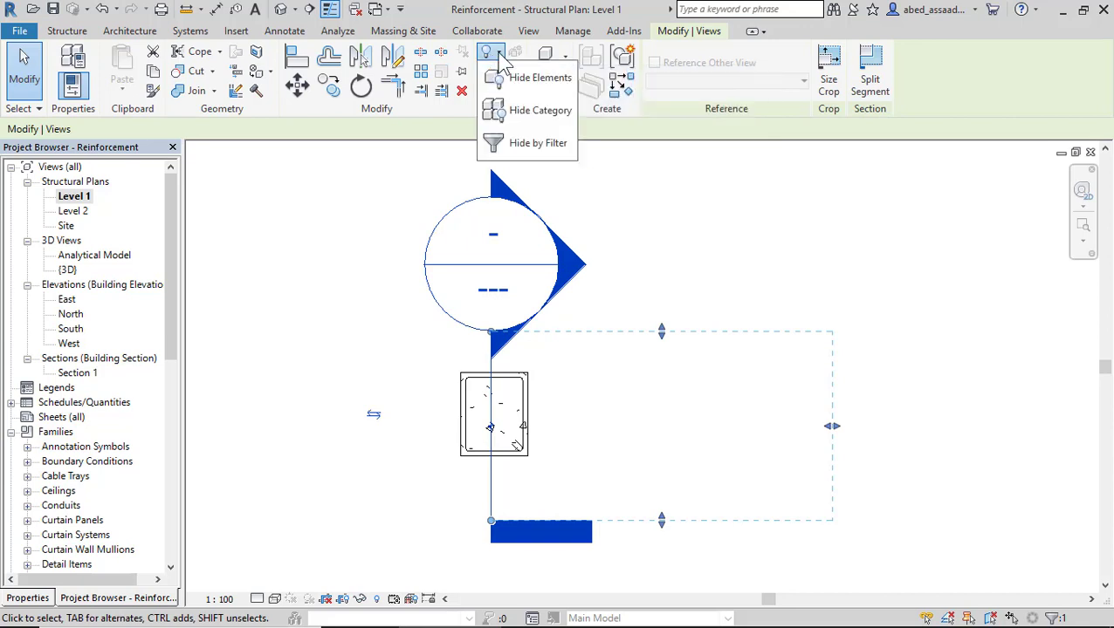
click(519, 75)
Examine the straight vertical bar, its type properties and the surrounding tie in the column's plan cross-section.
scroll(504, 463, up, 5)
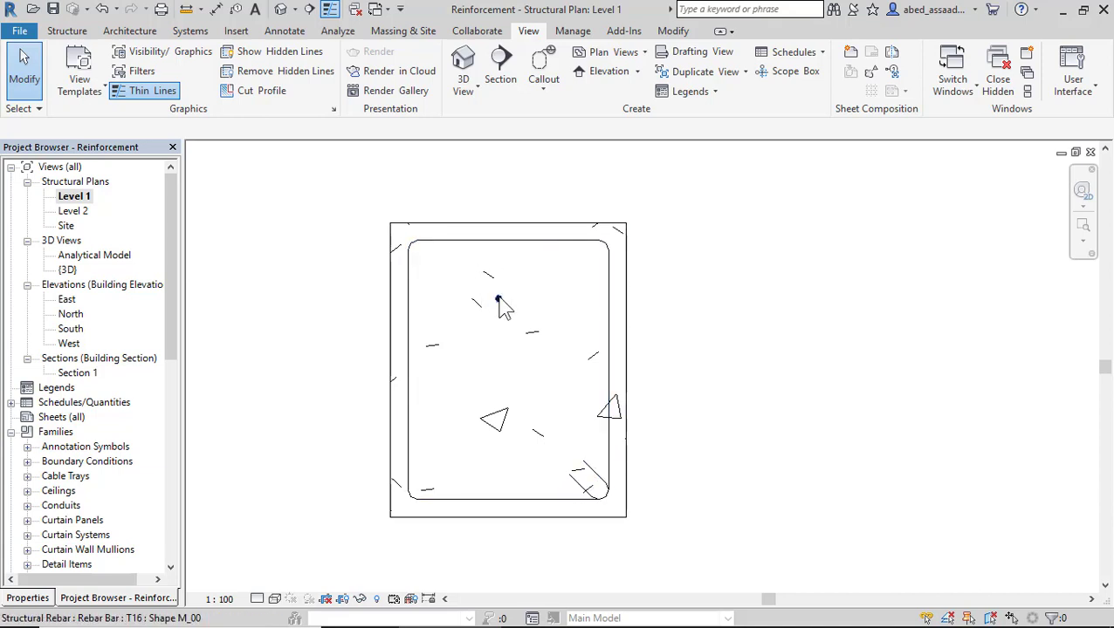
scroll(500, 297, up, 6)
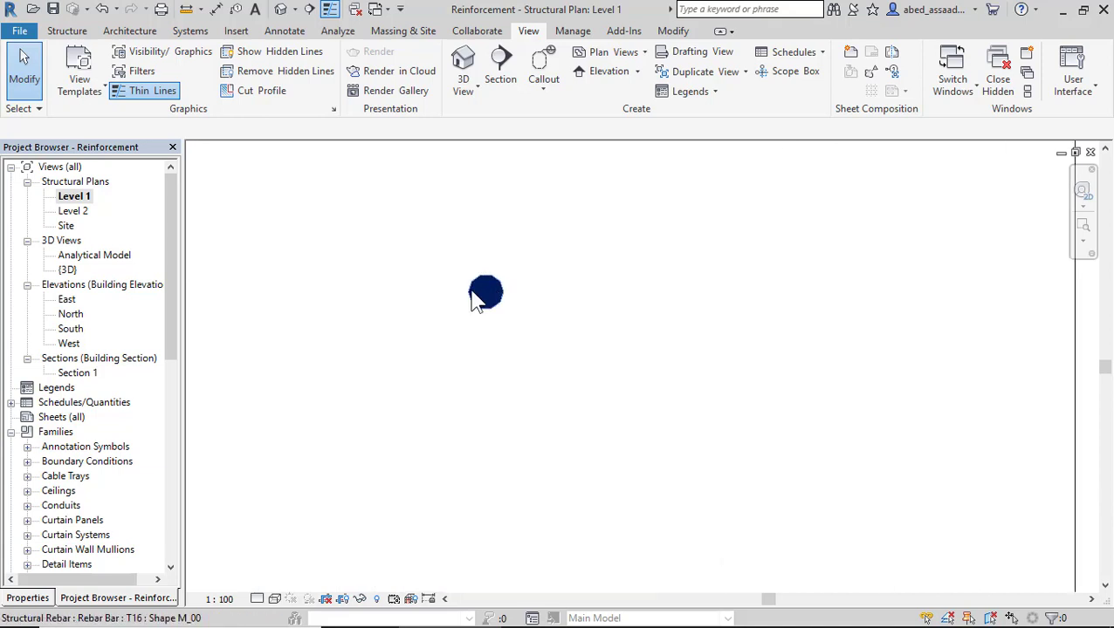
scroll(506, 292, down, 6)
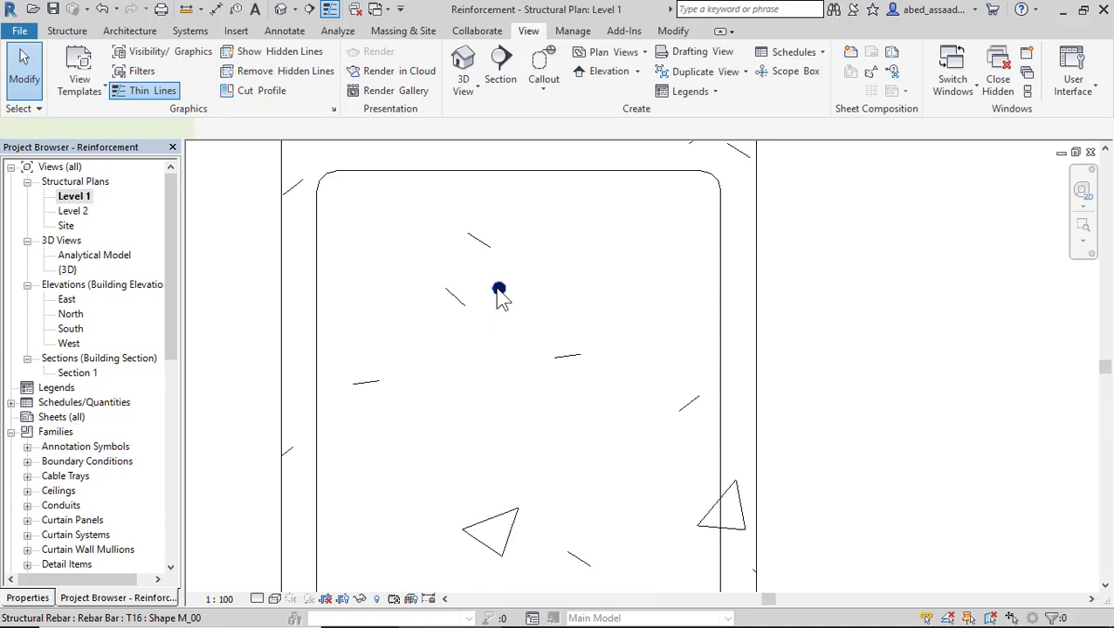
click(498, 289)
click(35, 597)
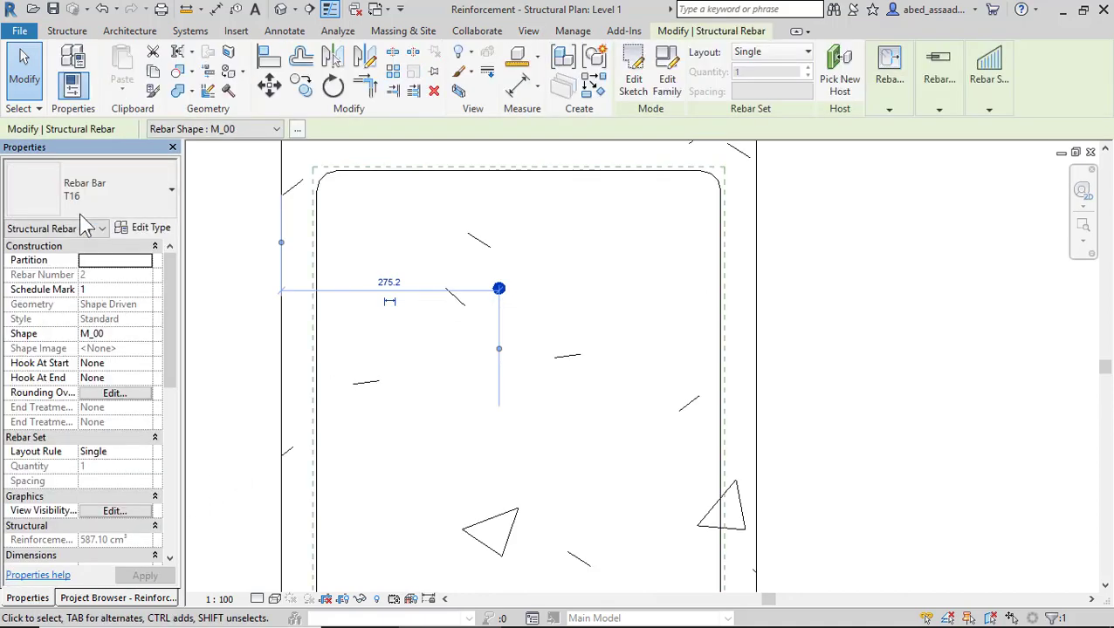
scroll(504, 248, down, 3)
click(534, 251)
scroll(443, 196, up, 3)
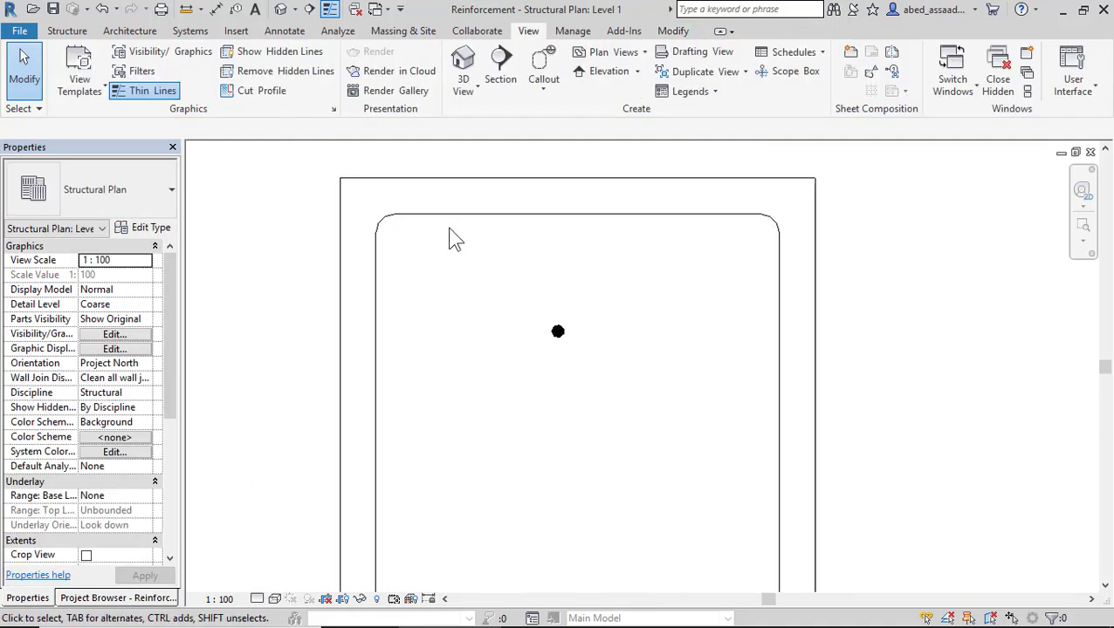
click(451, 225)
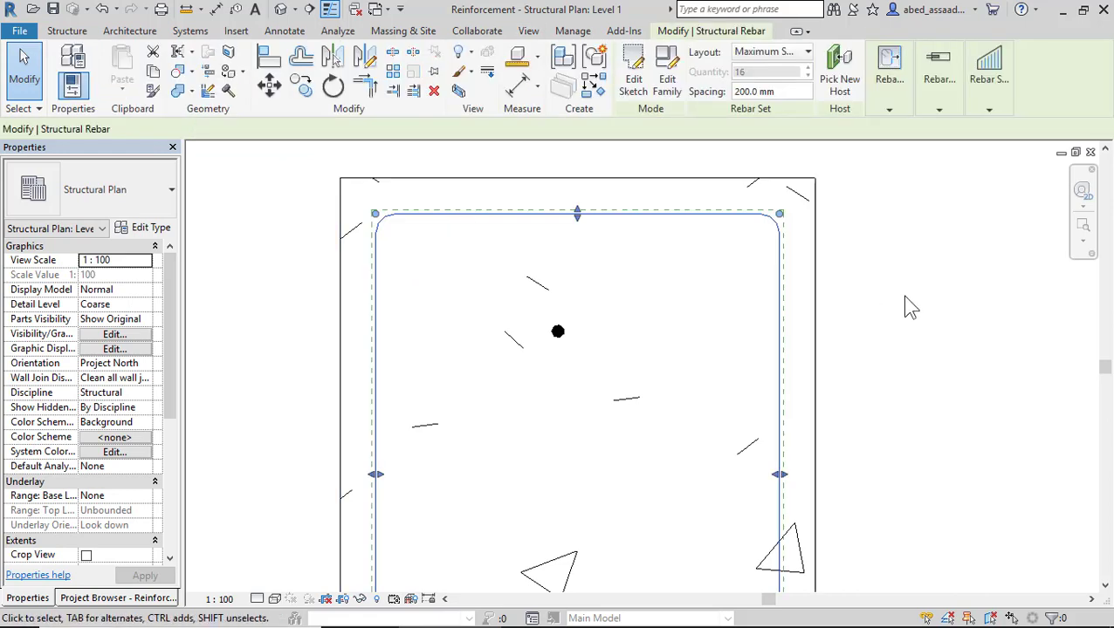
click(902, 295)
Move the T16 vertical bar from inside the column into the upper-left corner of the tie.
click(558, 335)
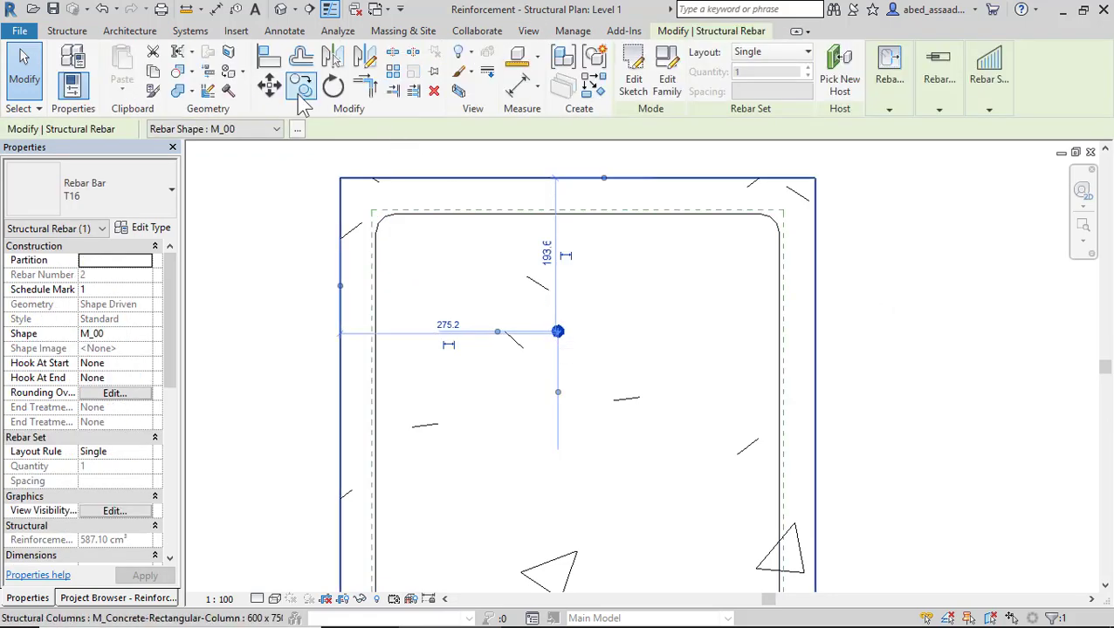
click(277, 92)
click(558, 331)
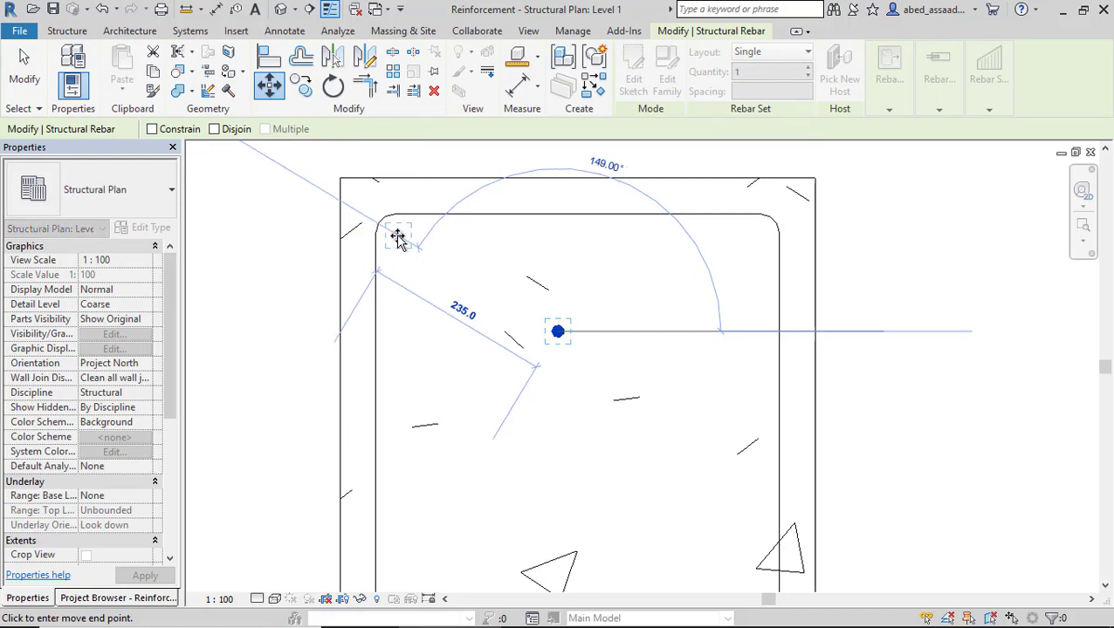
click(395, 236)
click(1004, 264)
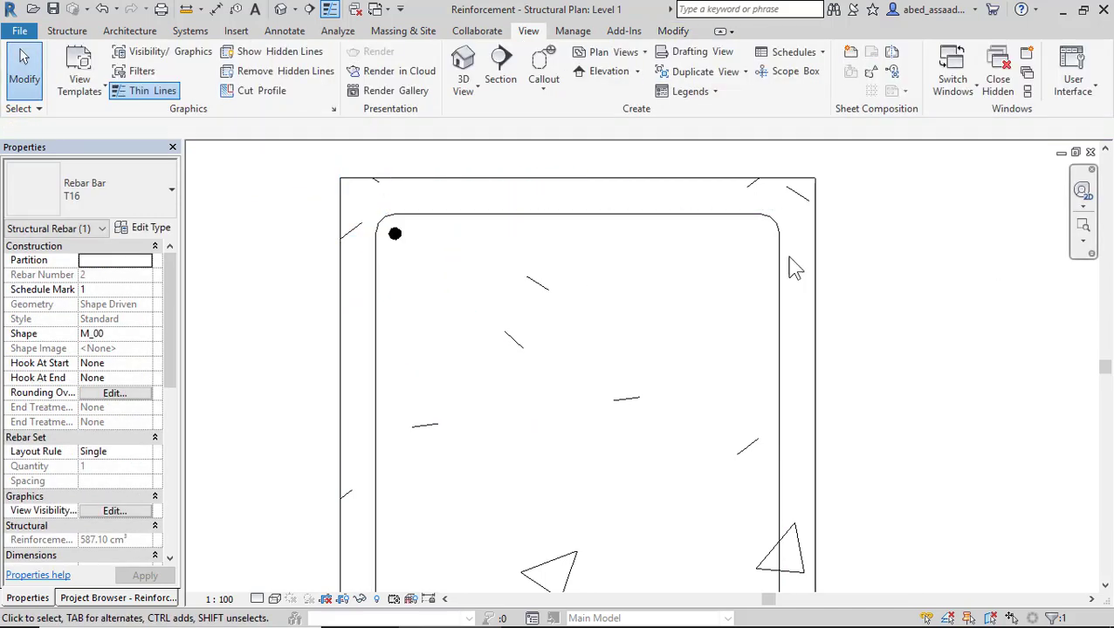
scroll(509, 259, down, 2)
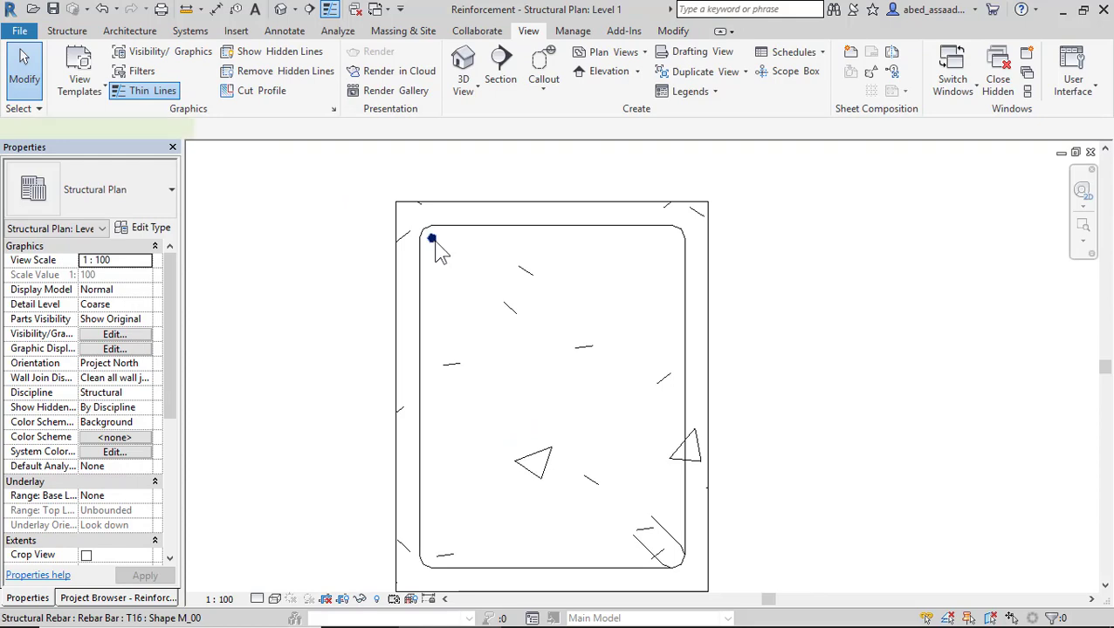
Set the corner T16 vertical bar's layout to Fixed Number with a quantity of 4.
click(433, 240)
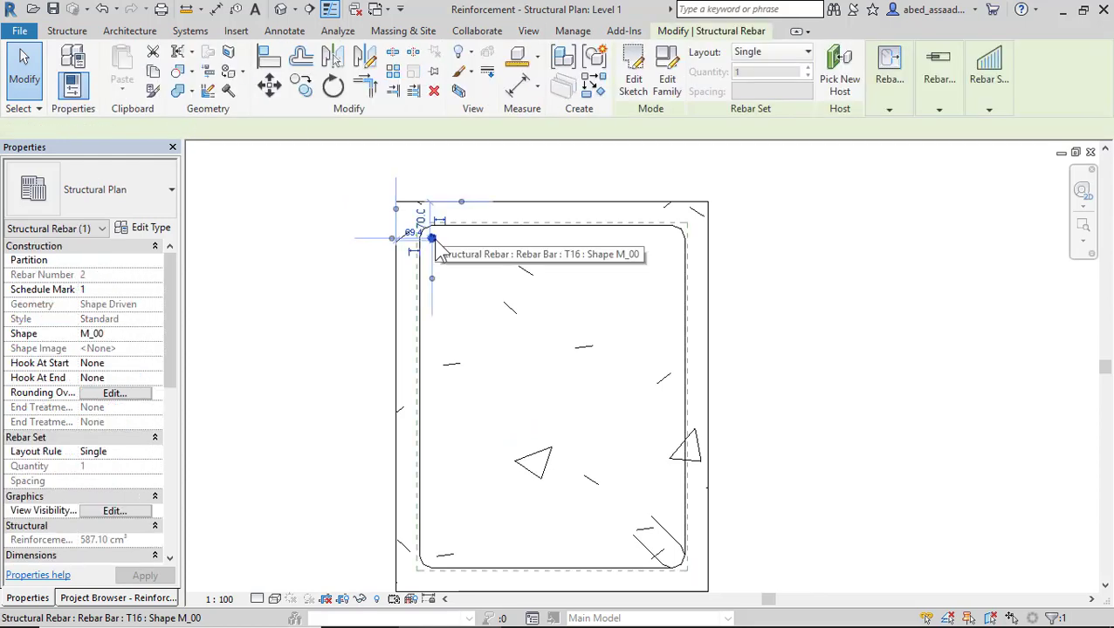
click(777, 52)
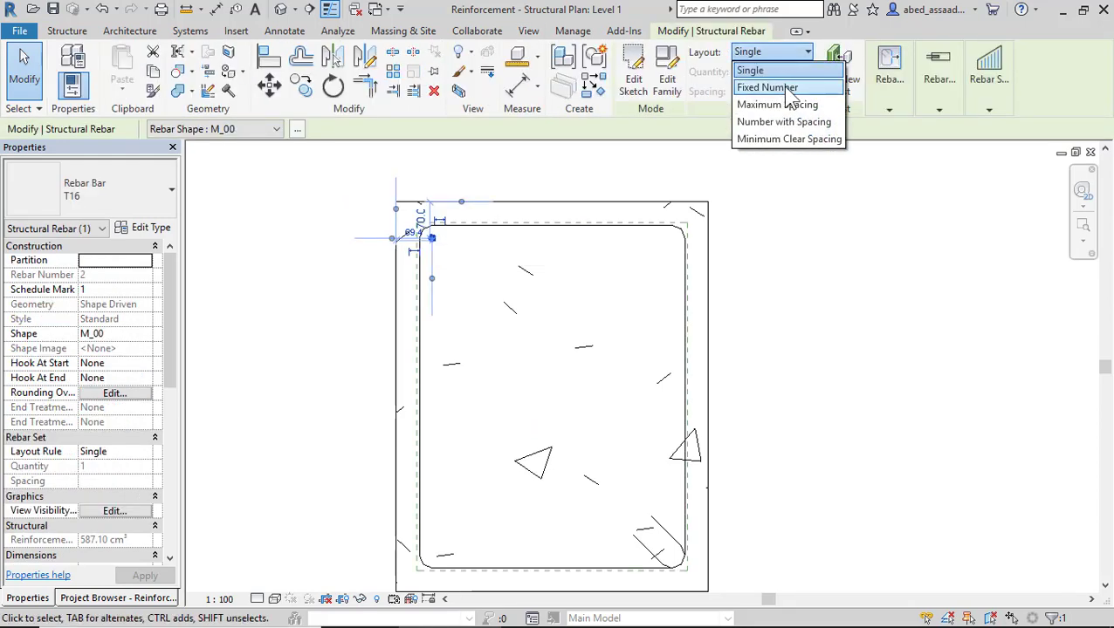
click(791, 93)
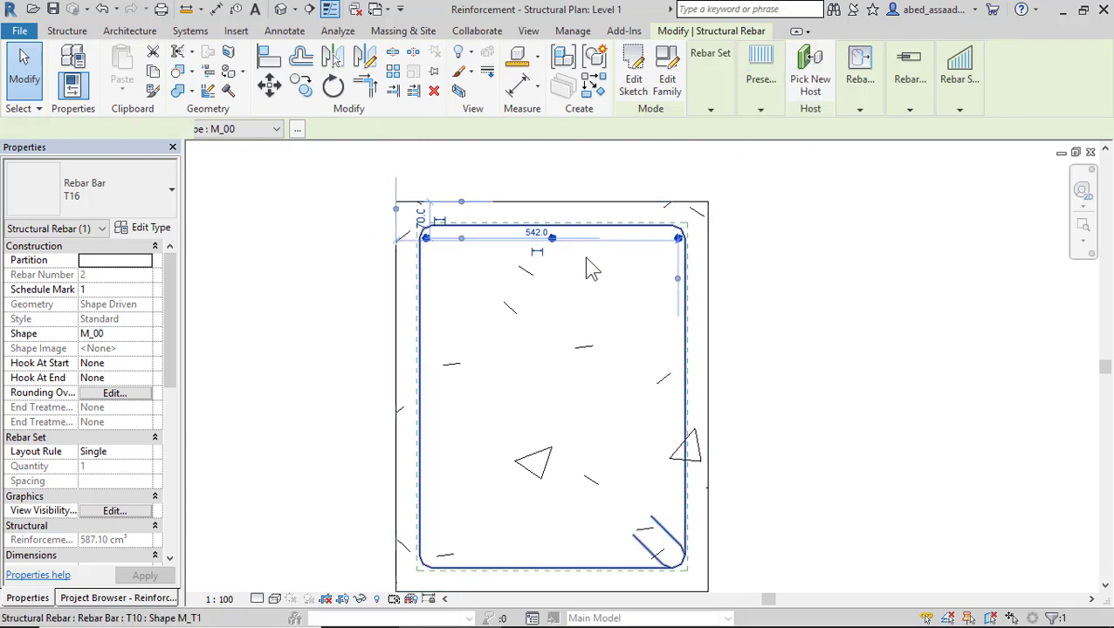
click(758, 104)
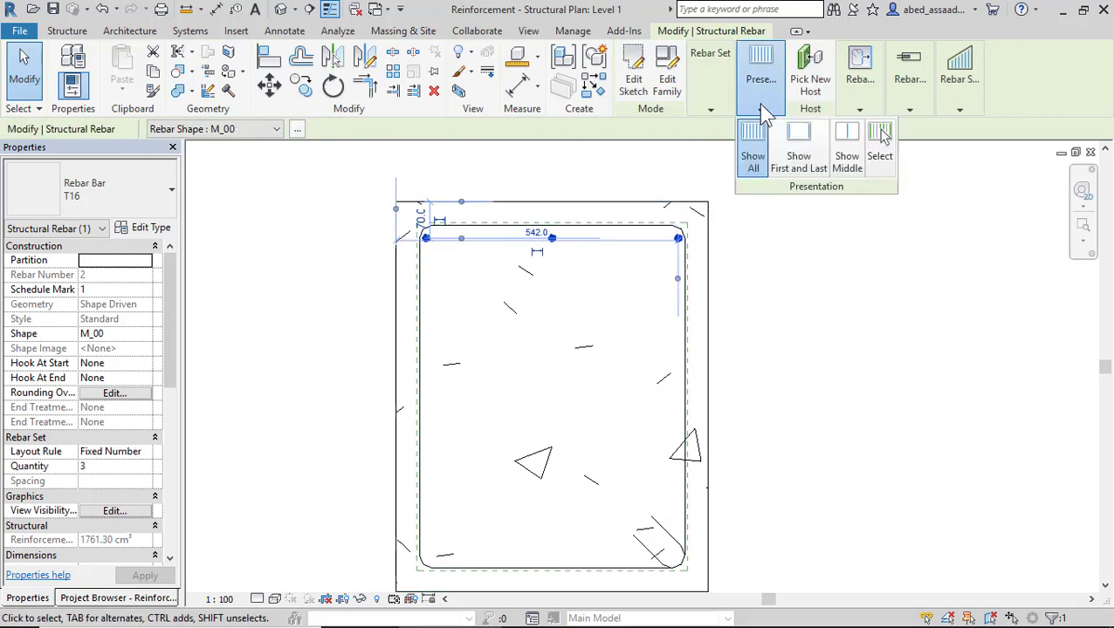
click(713, 108)
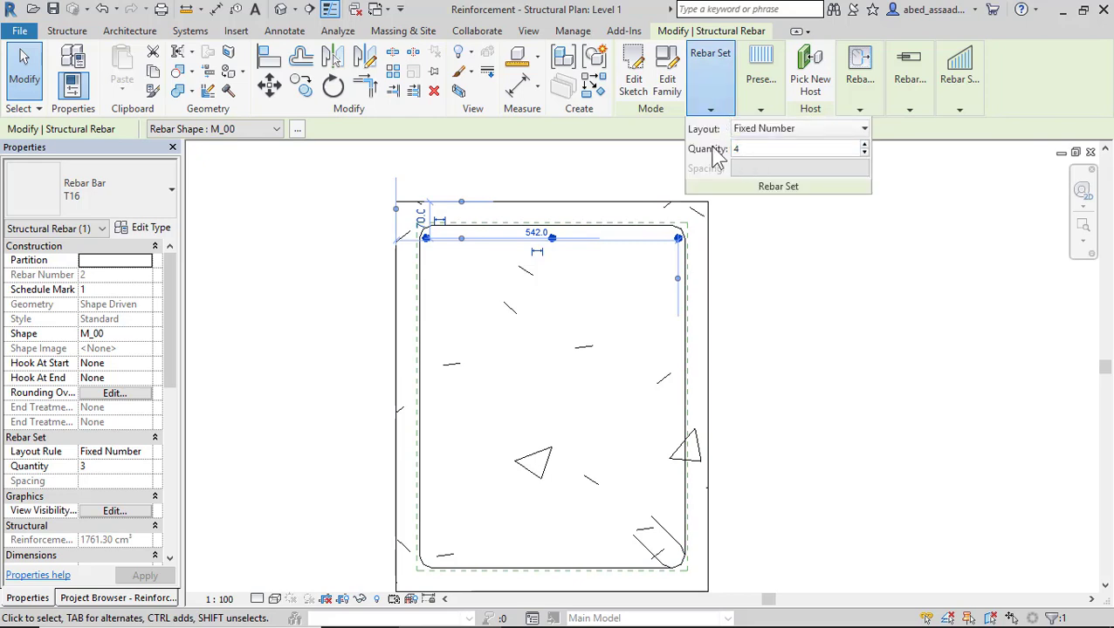
text(4)
key(Return)
click(853, 298)
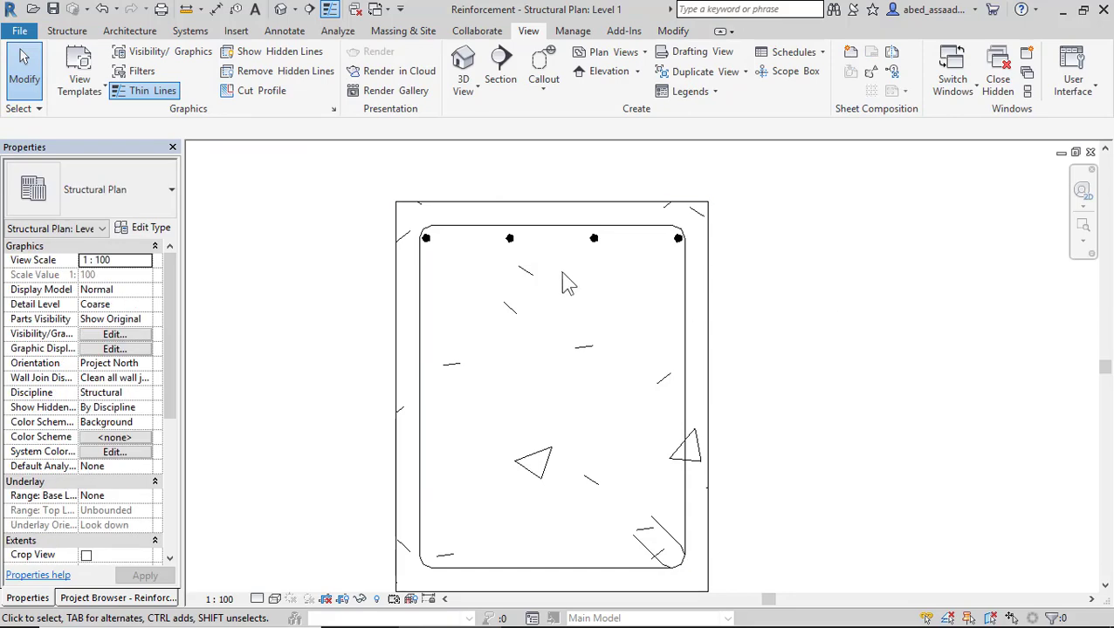
Copy the top row of four T16 bars 200 mm straight down inside the tie with Constrain enabled.
click(513, 245)
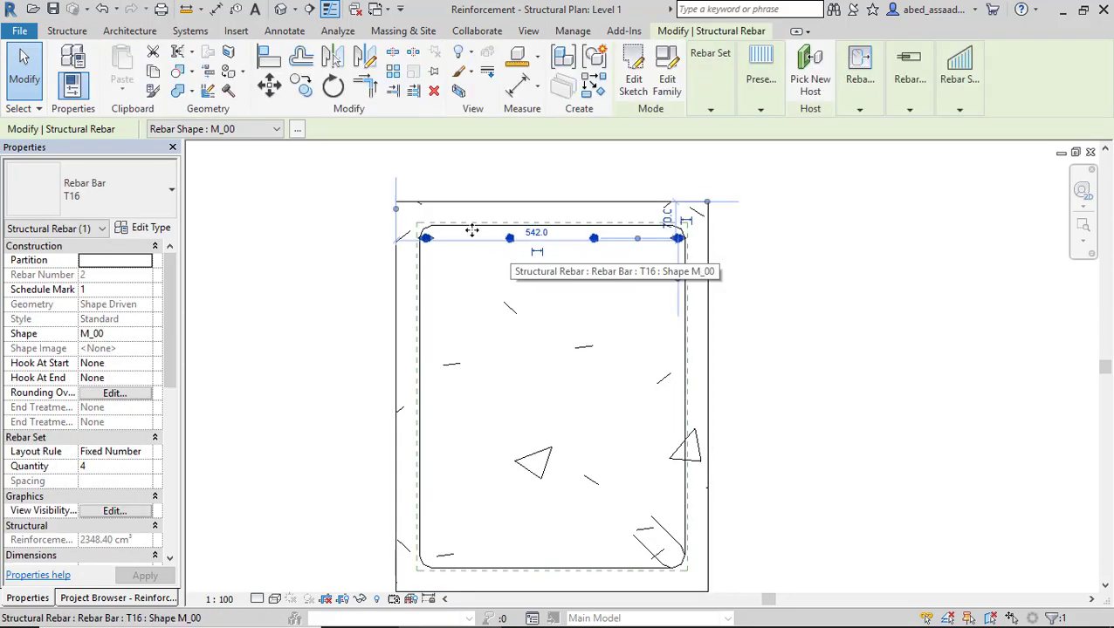
click(299, 87)
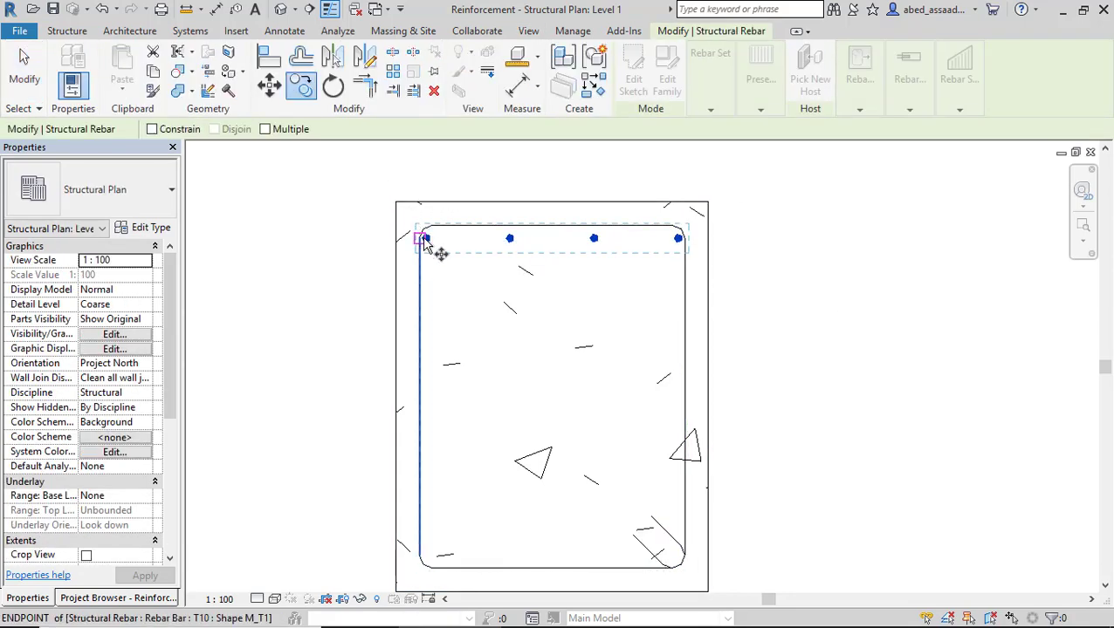
click(425, 238)
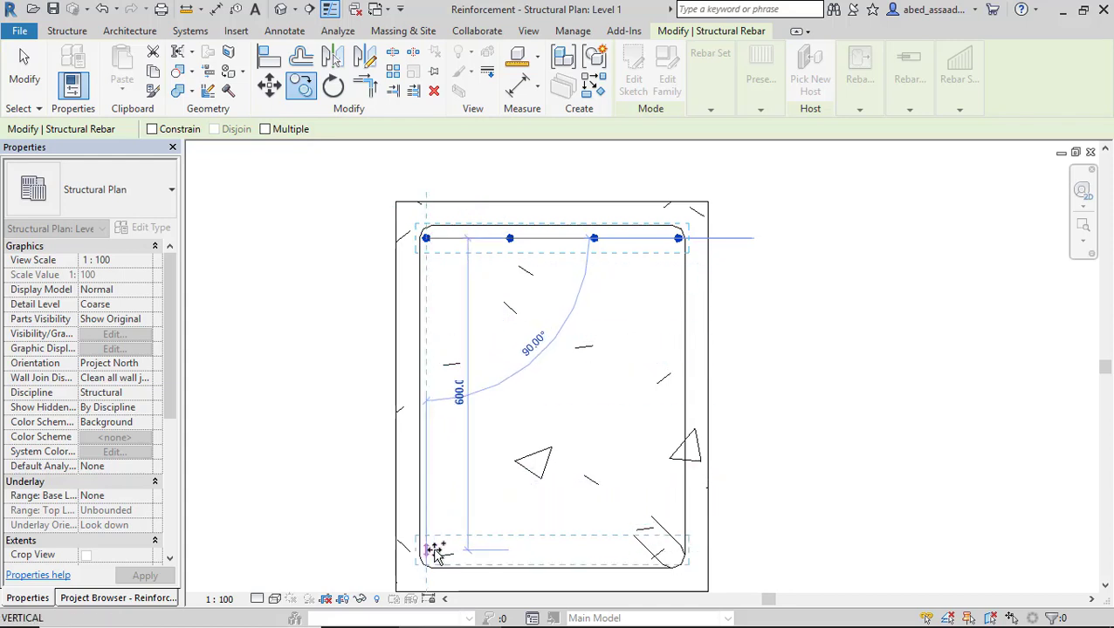
click(152, 129)
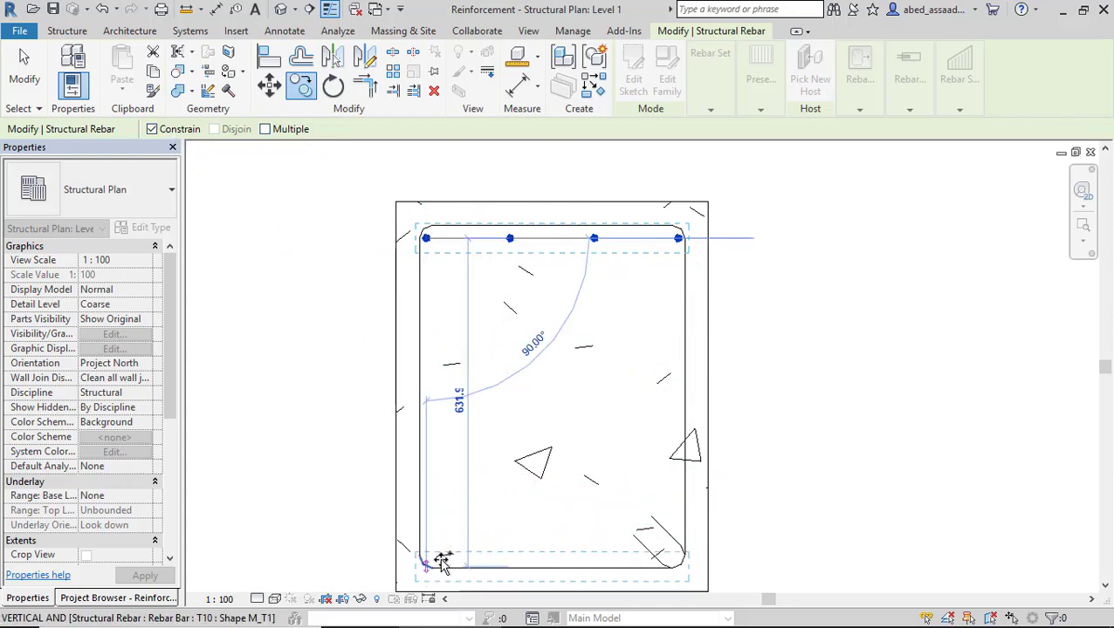
click(485, 360)
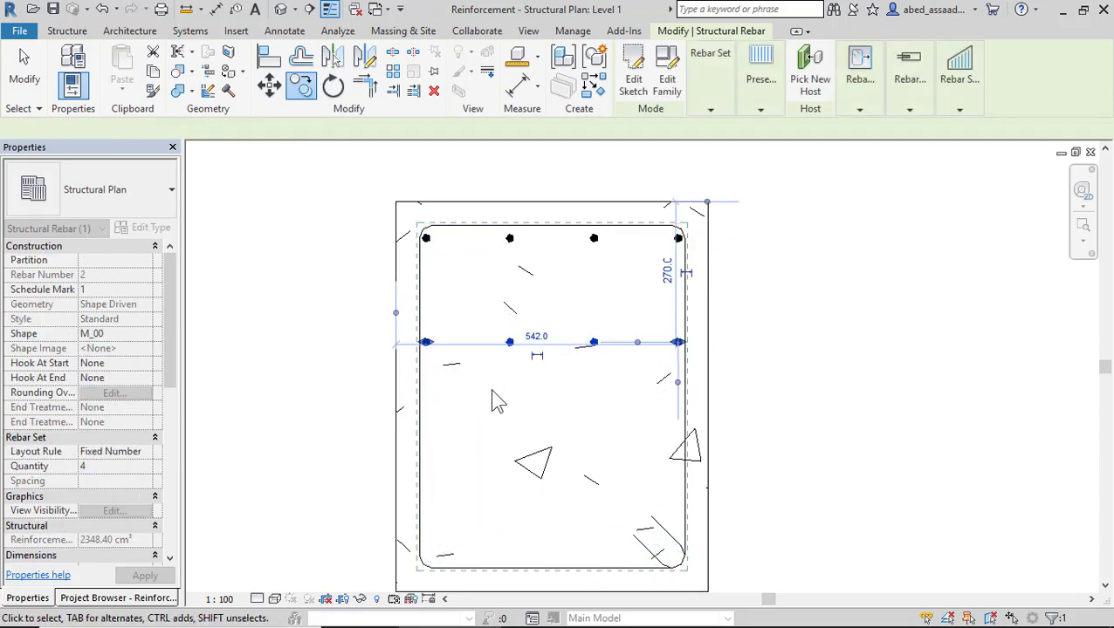
Copy the second bar row downward twice at 200 mm intervals using the Multiple and Constrain options.
click(301, 85)
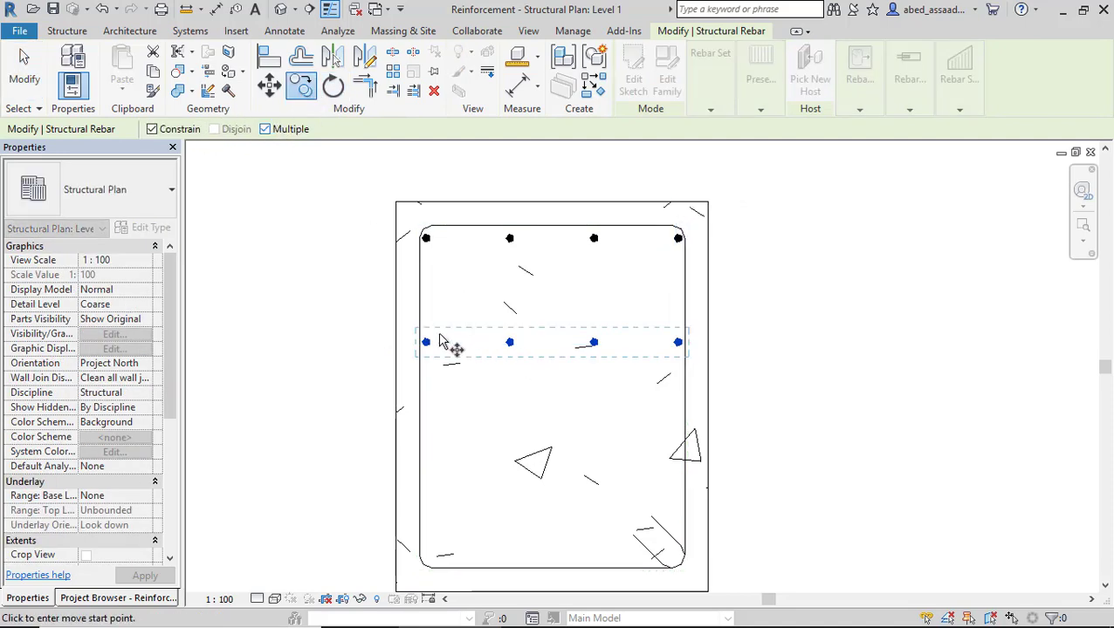
click(426, 342)
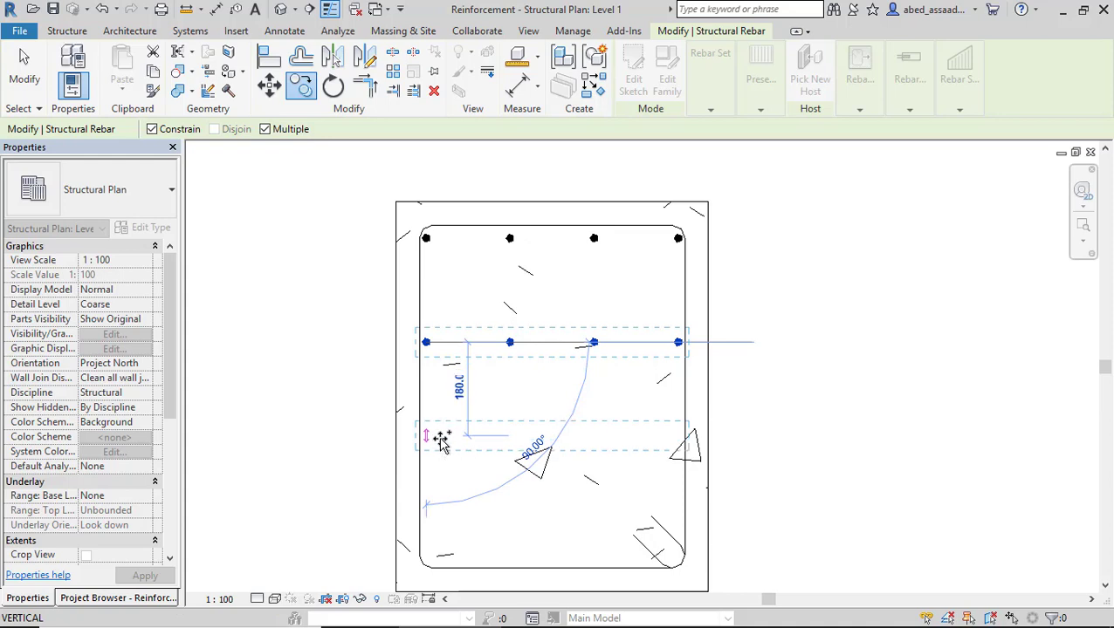
click(441, 447)
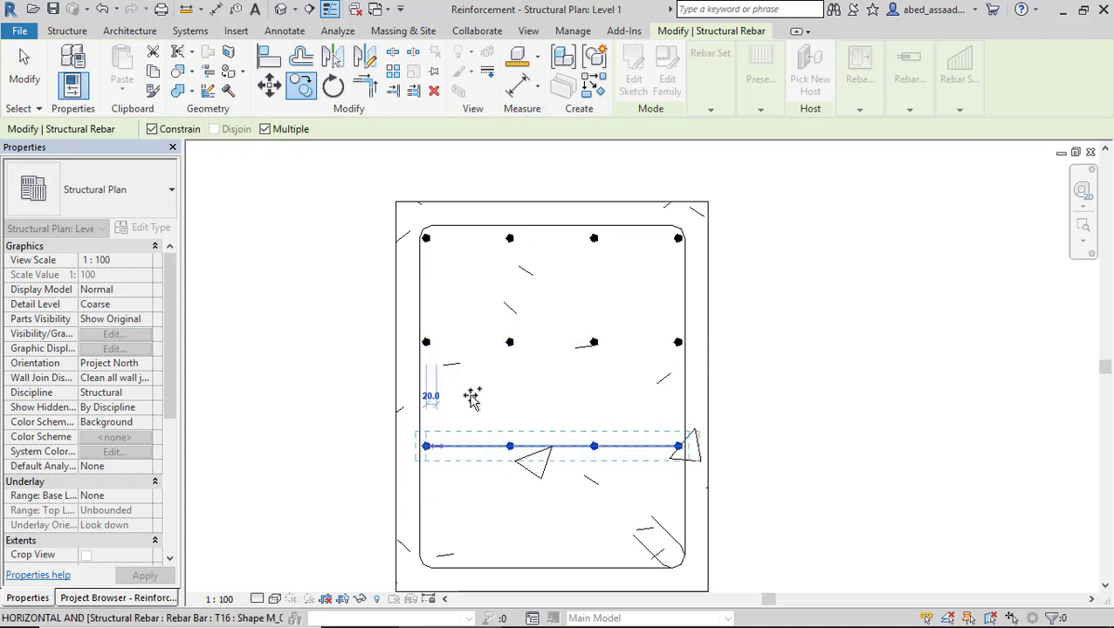
scroll(473, 390, down, 2)
scroll(487, 354, down, 1)
scroll(480, 465, up, 3)
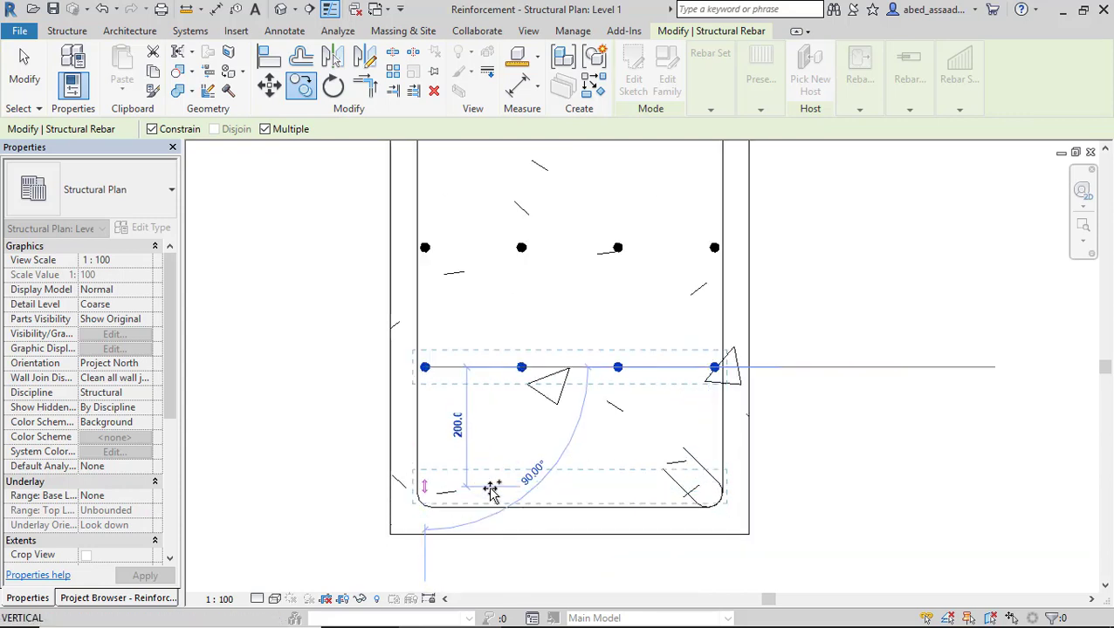
click(491, 489)
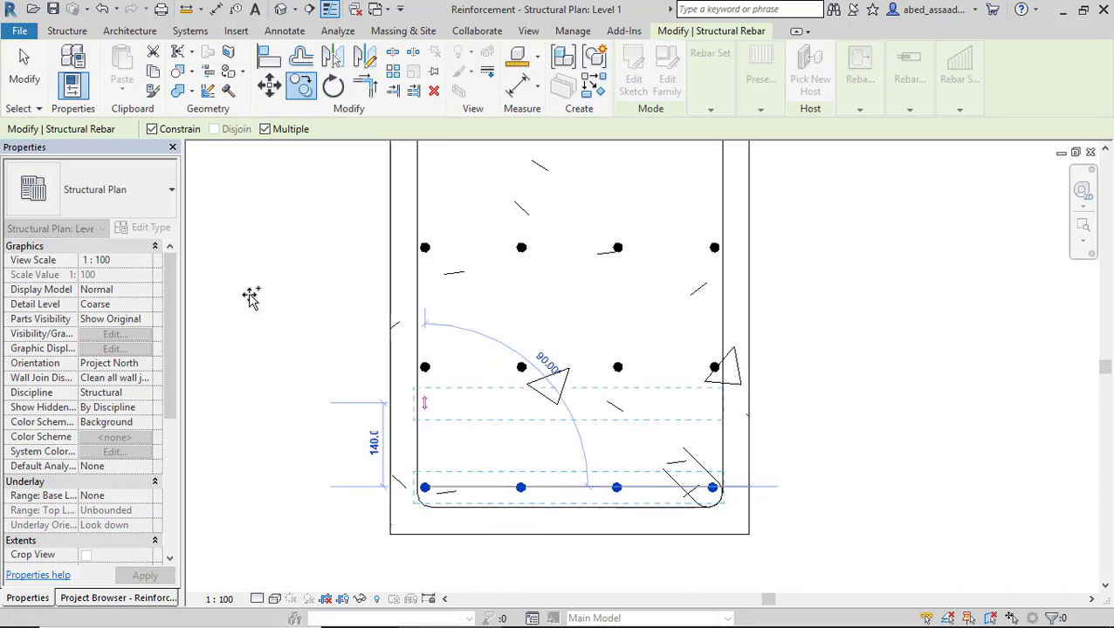
click(26, 88)
Move the bottom row of T16 bars about 16 mm down toward the tie's lower edge.
scroll(471, 493, up, 2)
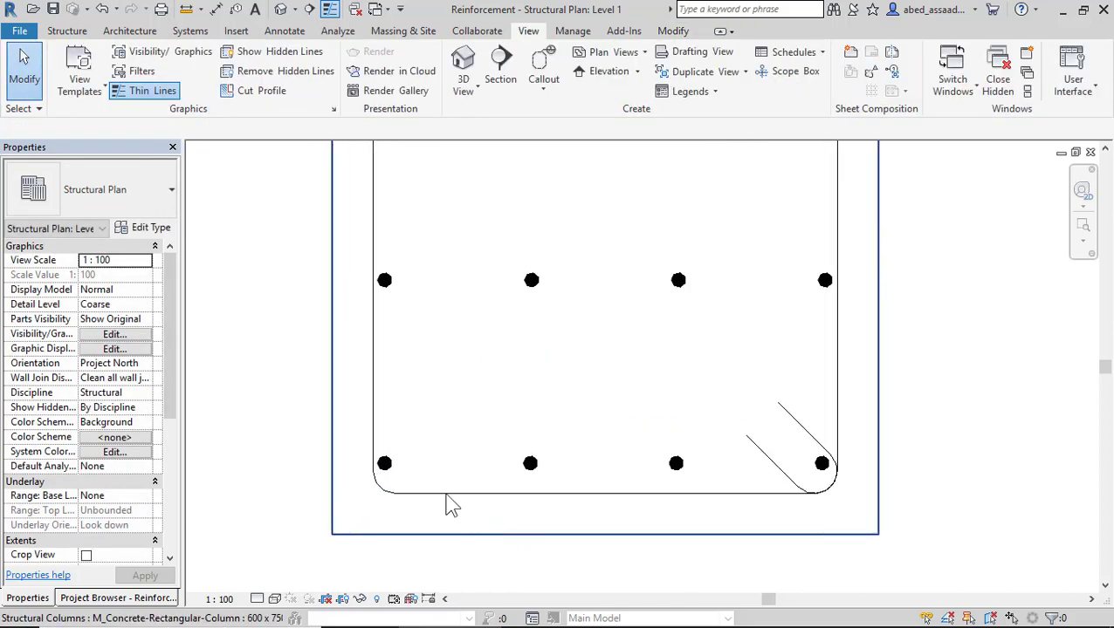
click(484, 452)
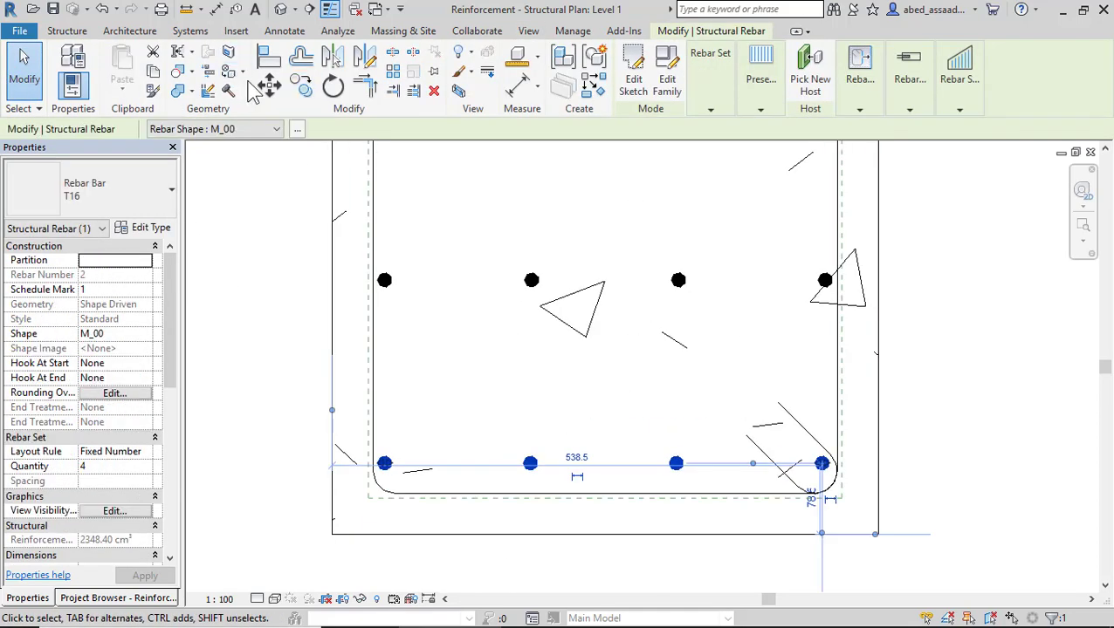
click(266, 94)
scroll(369, 534, up, 2)
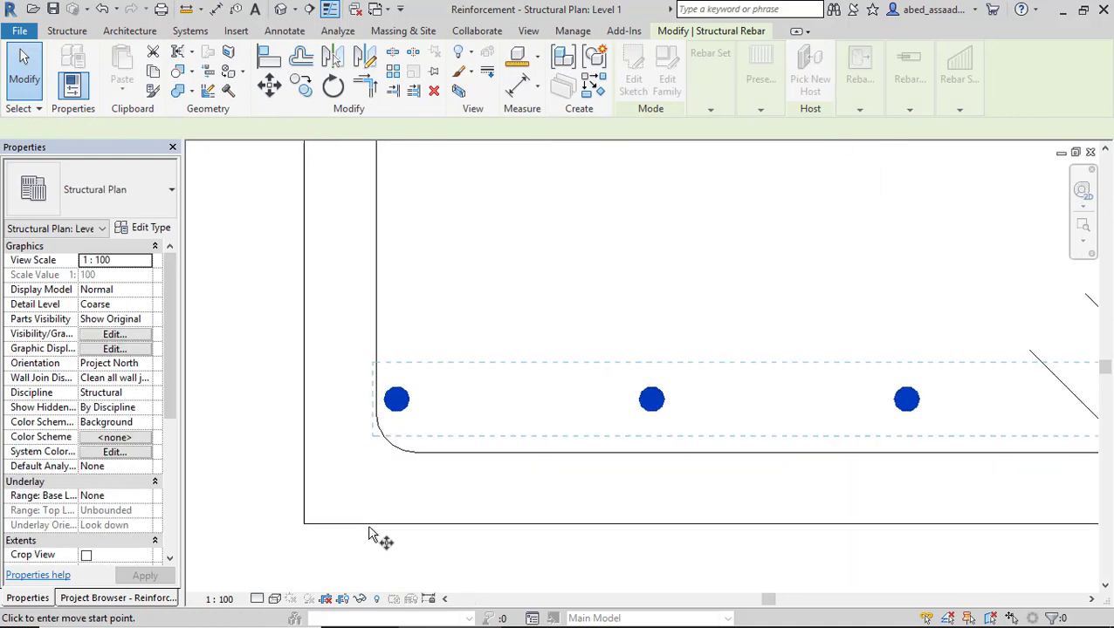
click(397, 425)
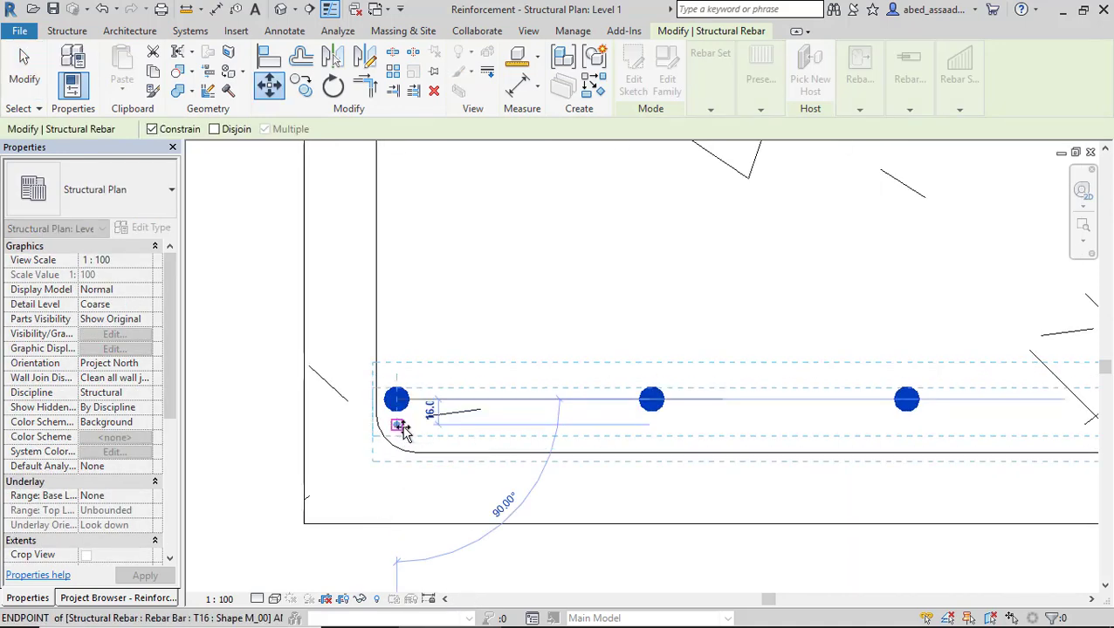
click(398, 424)
scroll(331, 462, down, 3)
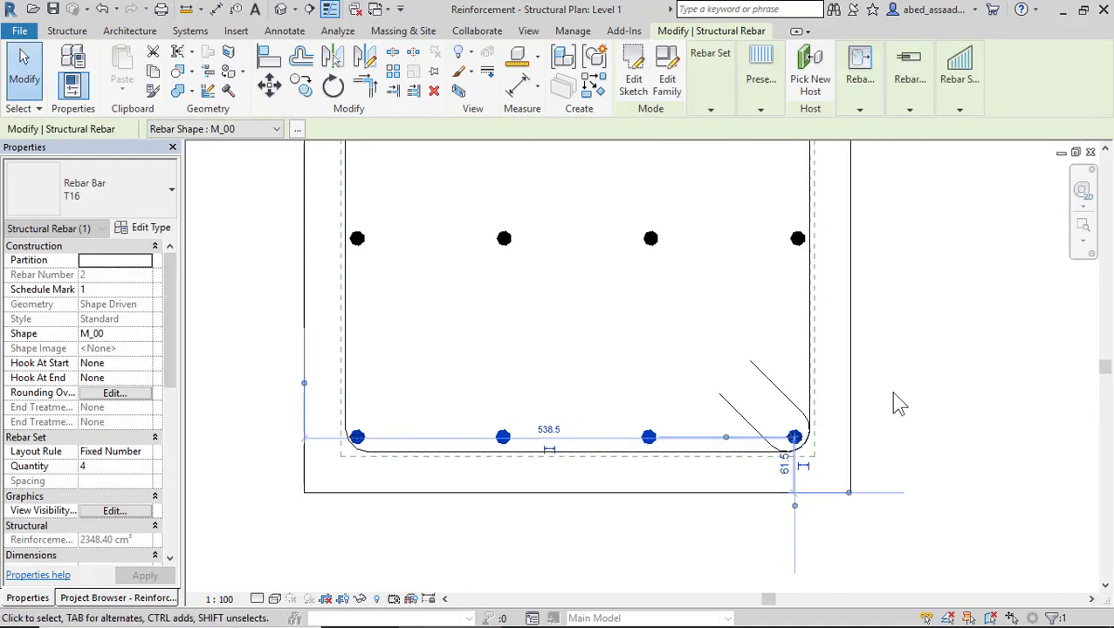
click(961, 376)
Set the quantity of both middle T16 bar rows to 2, leaving bars only along the tie's sides.
scroll(304, 494, down, 2)
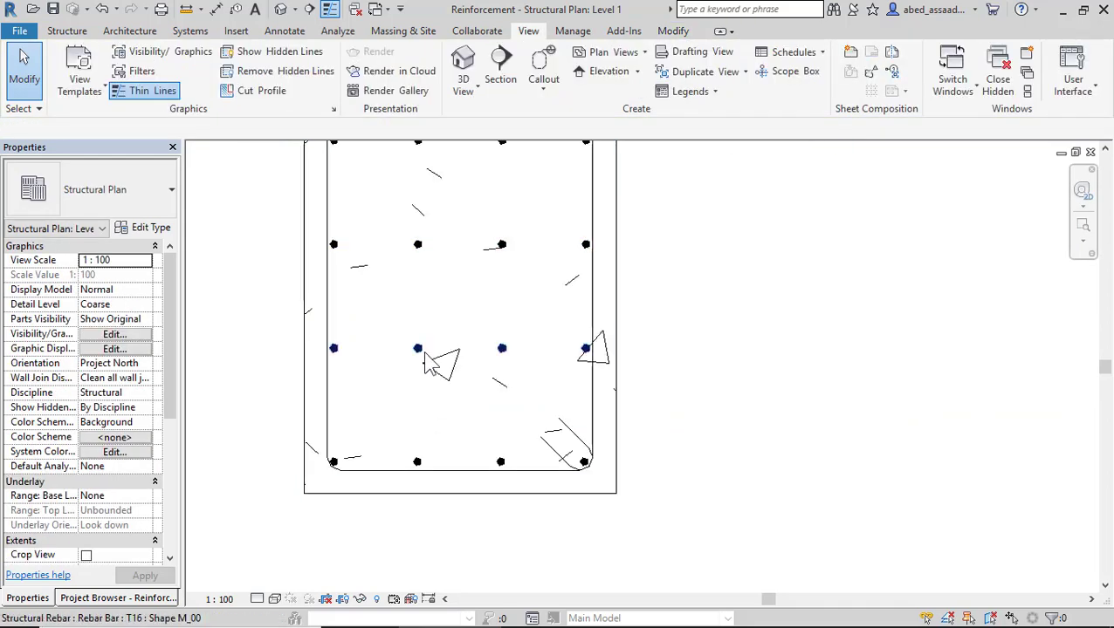
click(420, 353)
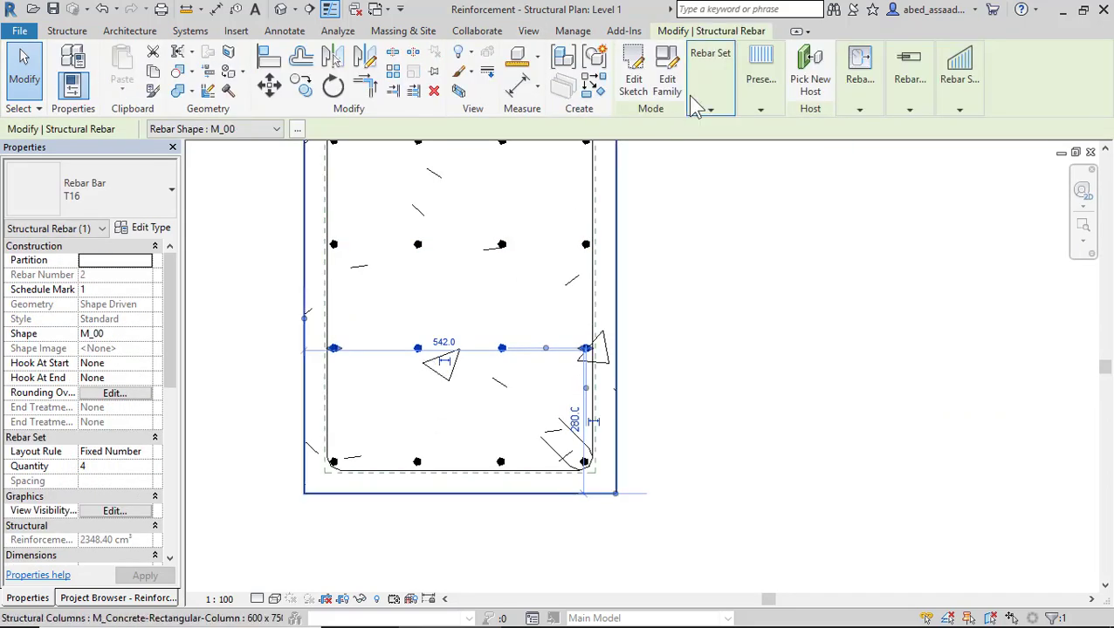
mouse_move(711, 103)
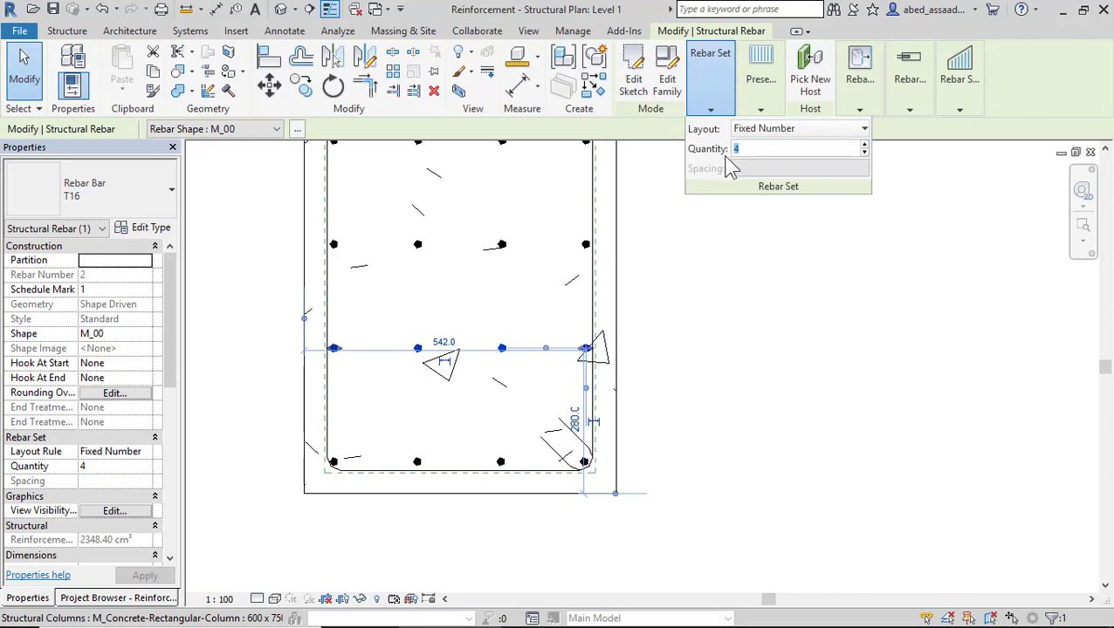
text(2)
key(Return)
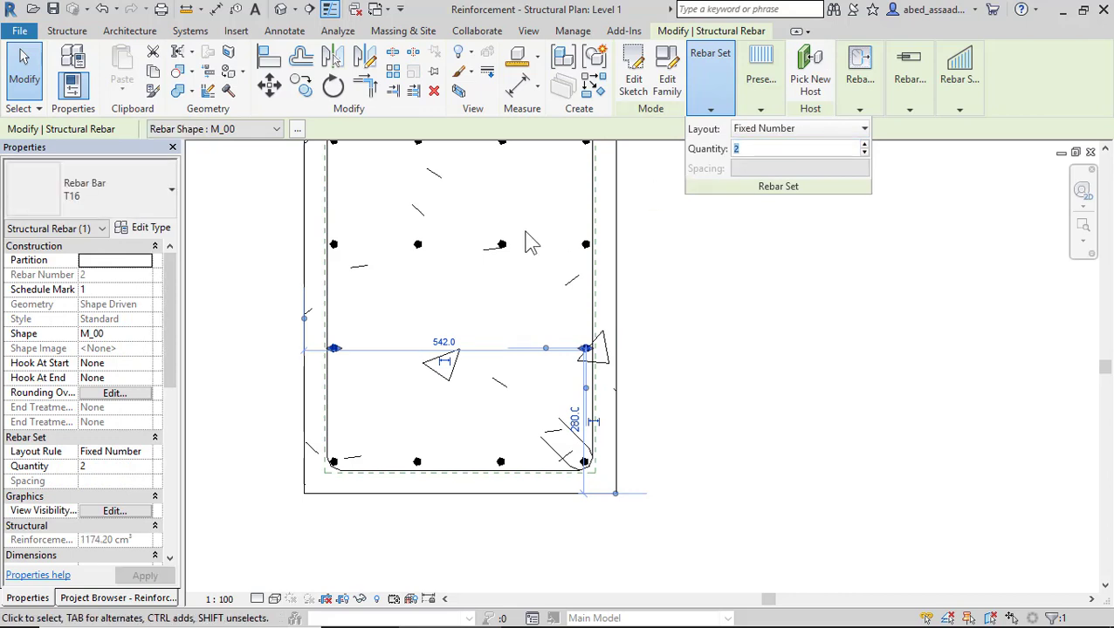
key(ctrl+z)
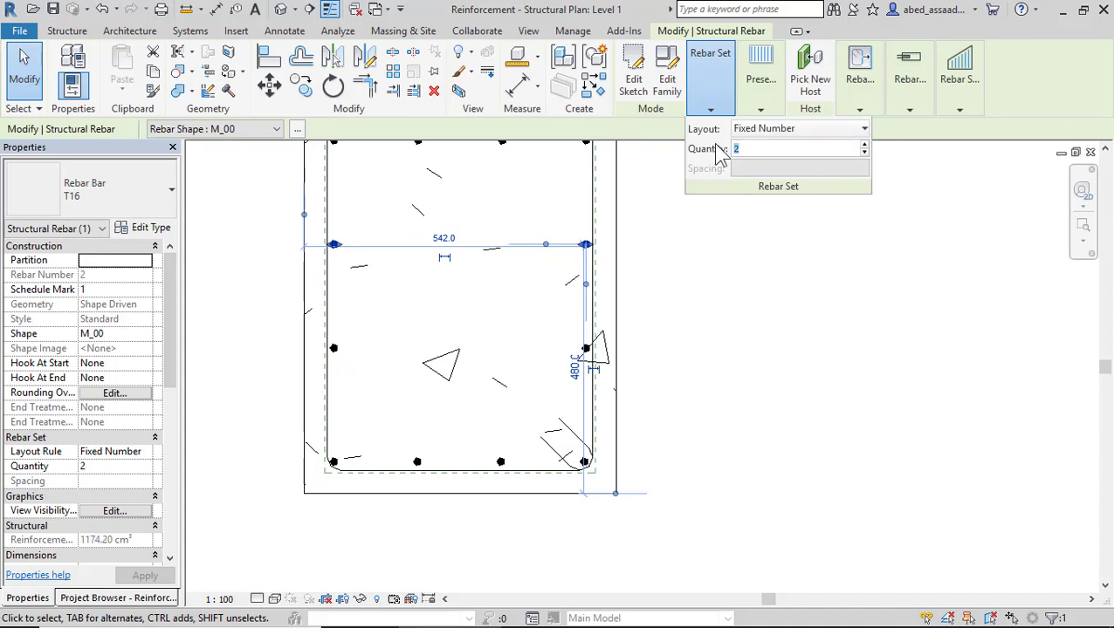
click(689, 277)
scroll(450, 244, down, 2)
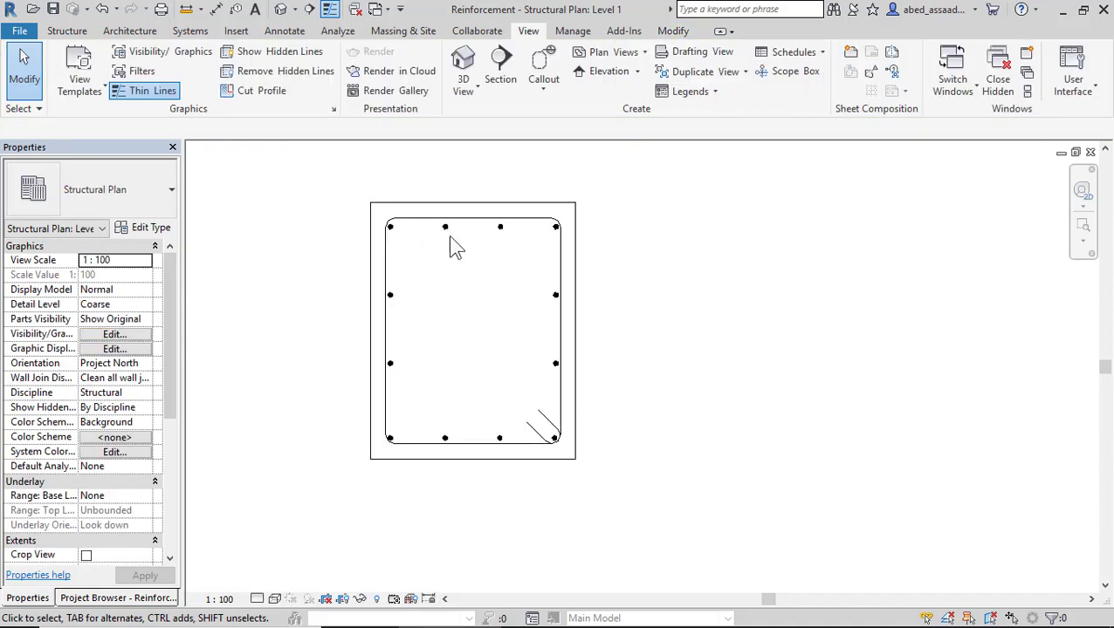
Open the 3D view and examine the column's ties and vertical bars from its top to its base.
scroll(449, 241, up, 3)
scroll(578, 330, down, 2)
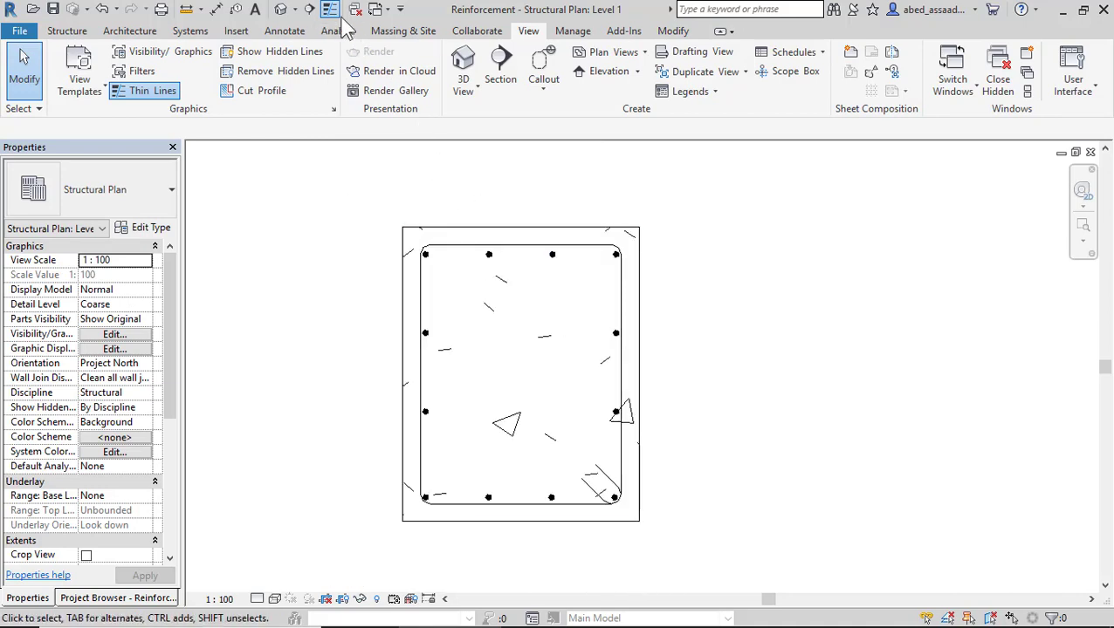
click(281, 11)
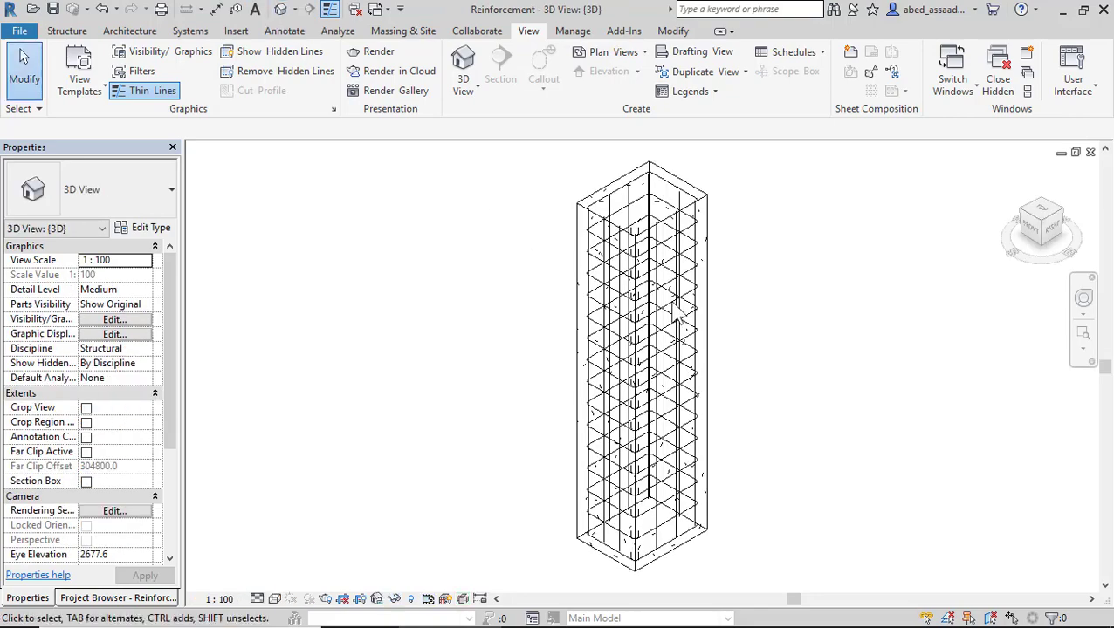
scroll(674, 192, up, 2)
scroll(674, 192, up, 2)
scroll(674, 192, down, 4)
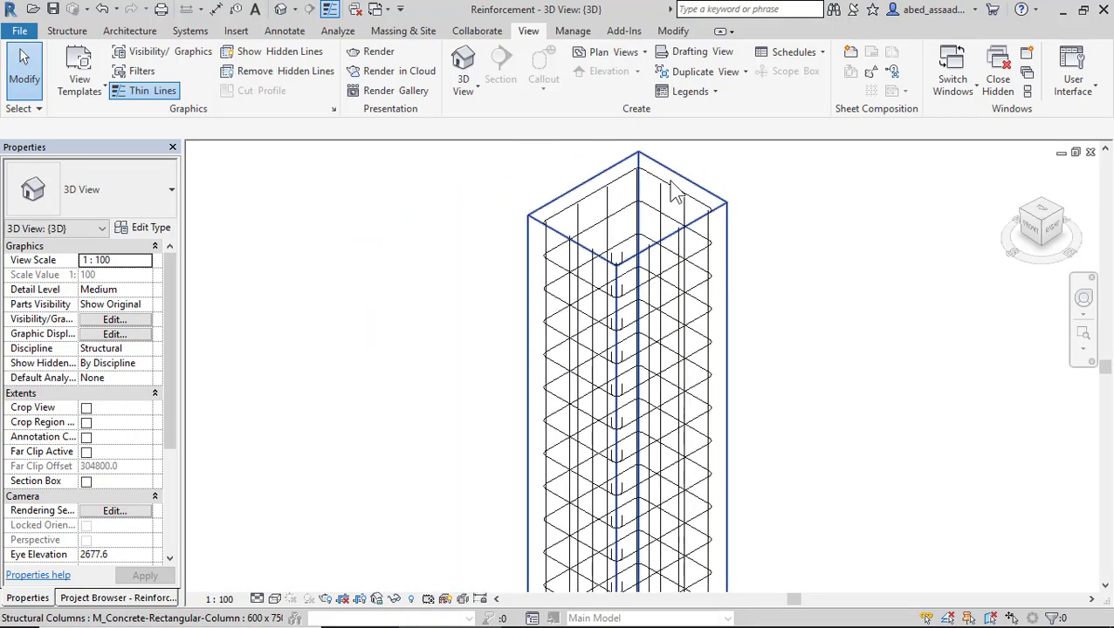
scroll(664, 515, up, 3)
scroll(499, 455, up, 5)
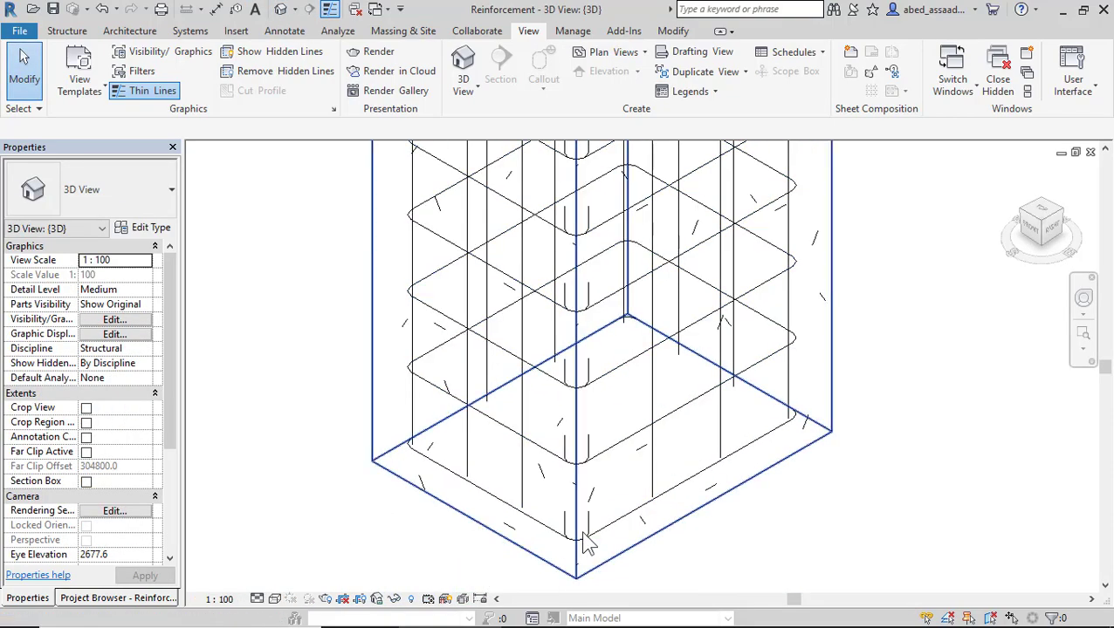
Turn off Thin Lines so the reinforced column shows its line weights in the 3D view.
click(330, 9)
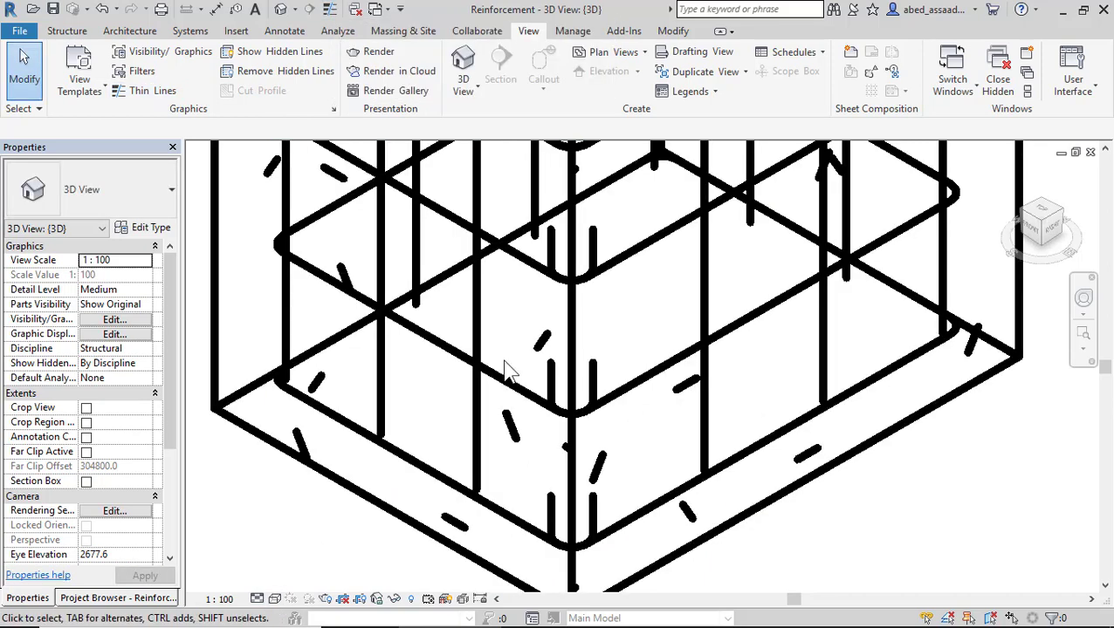
scroll(524, 411, down, 2)
scroll(535, 456, down, 4)
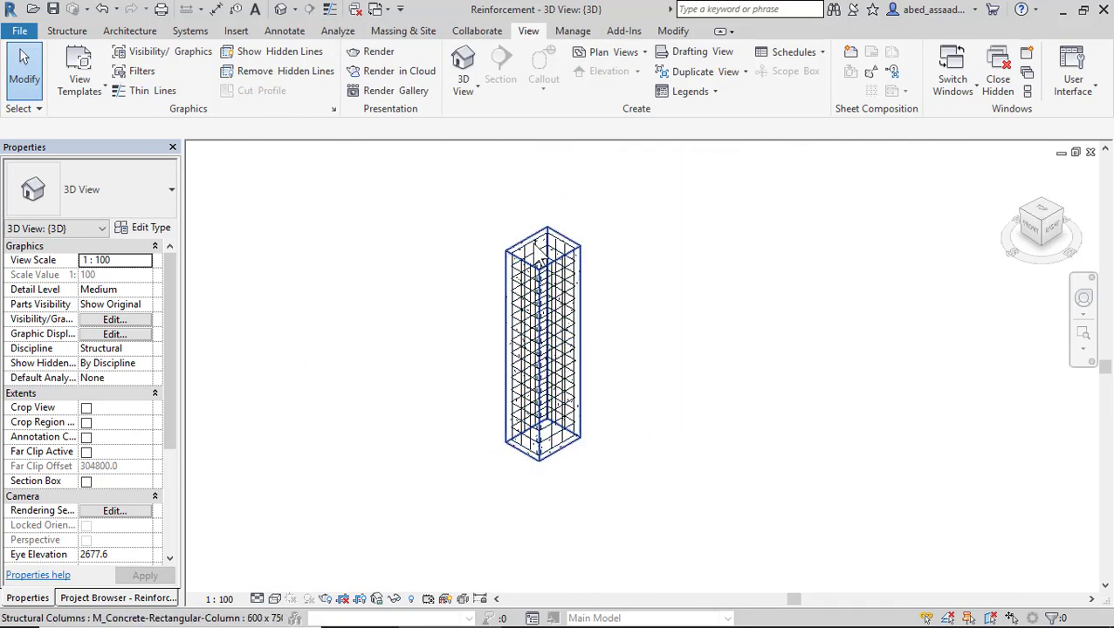
Inspect the properties of the column's T10 tie set in the 3D view, including its spacing and shape dimensions.
scroll(552, 262, up, 3)
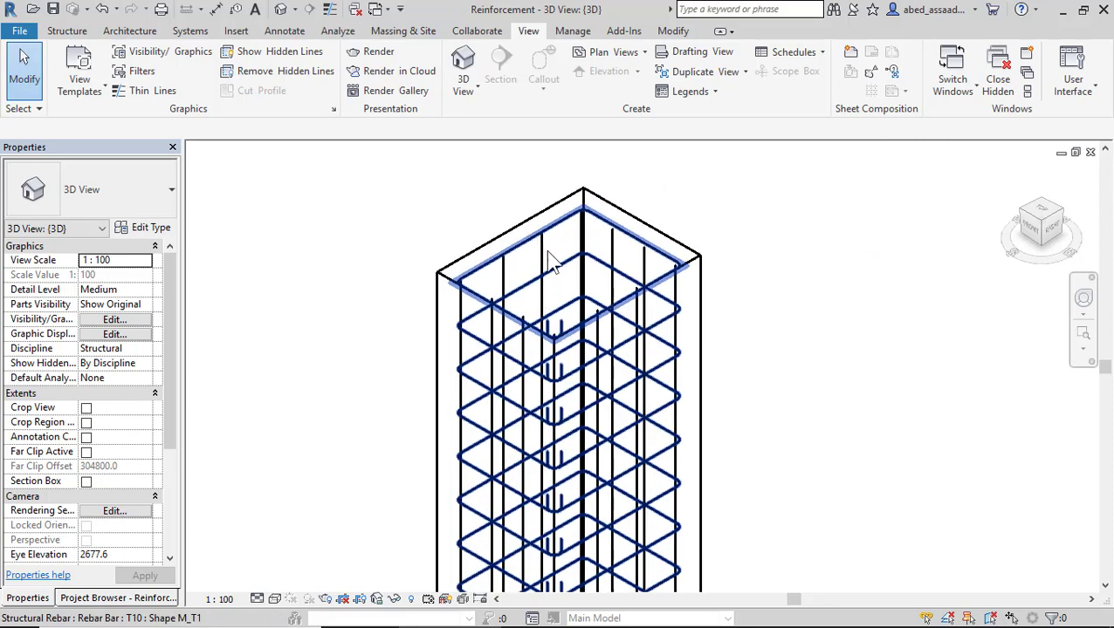
click(628, 354)
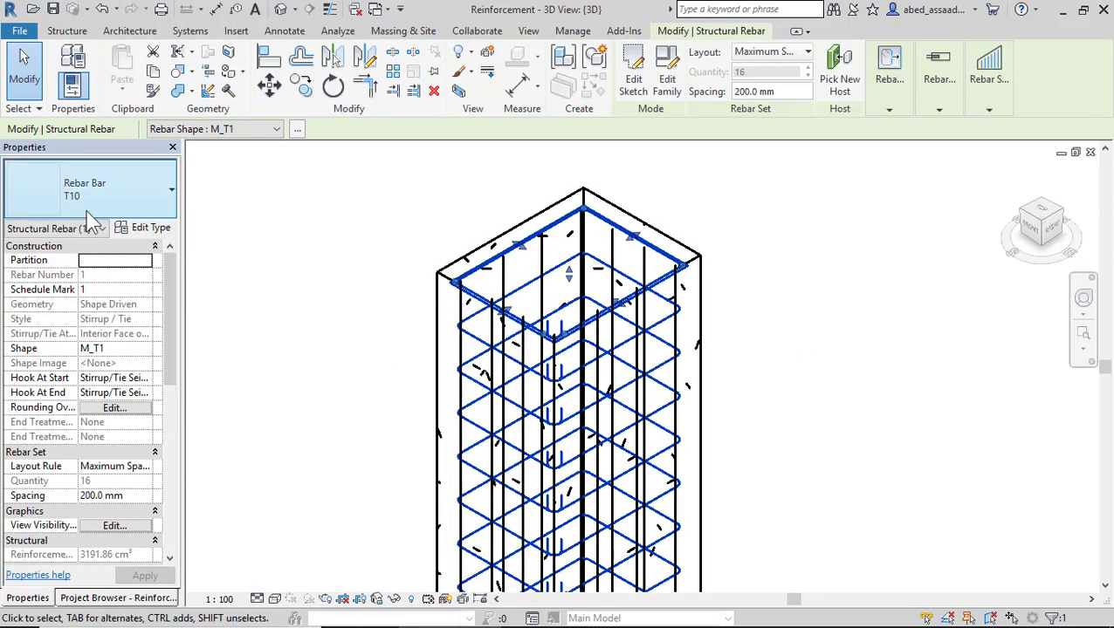
drag(171, 353, 159, 467)
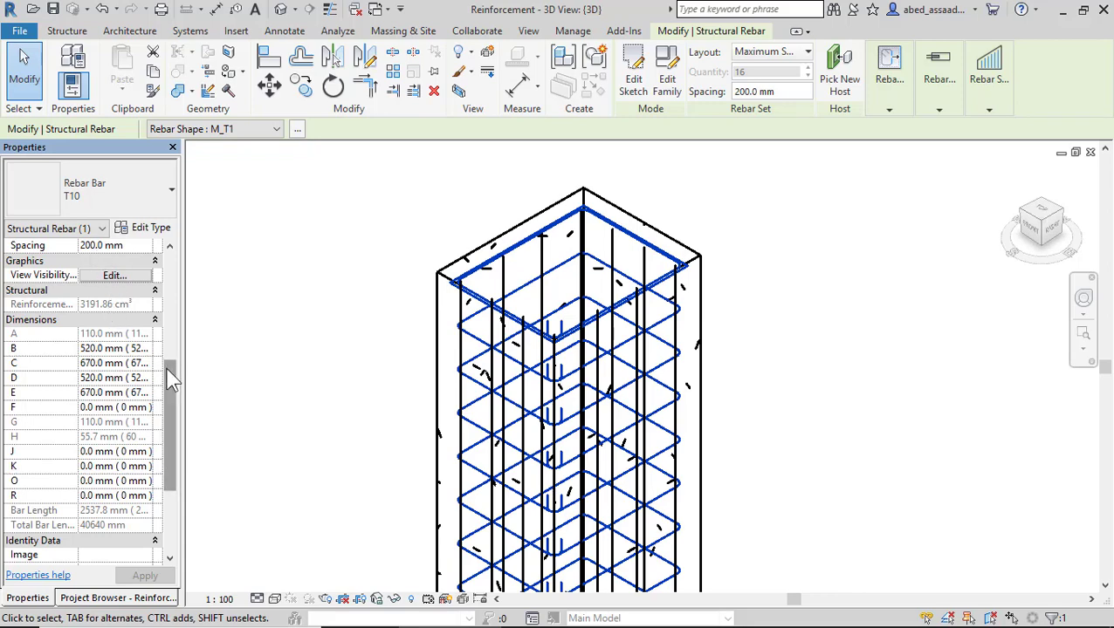
drag(166, 371, 184, 294)
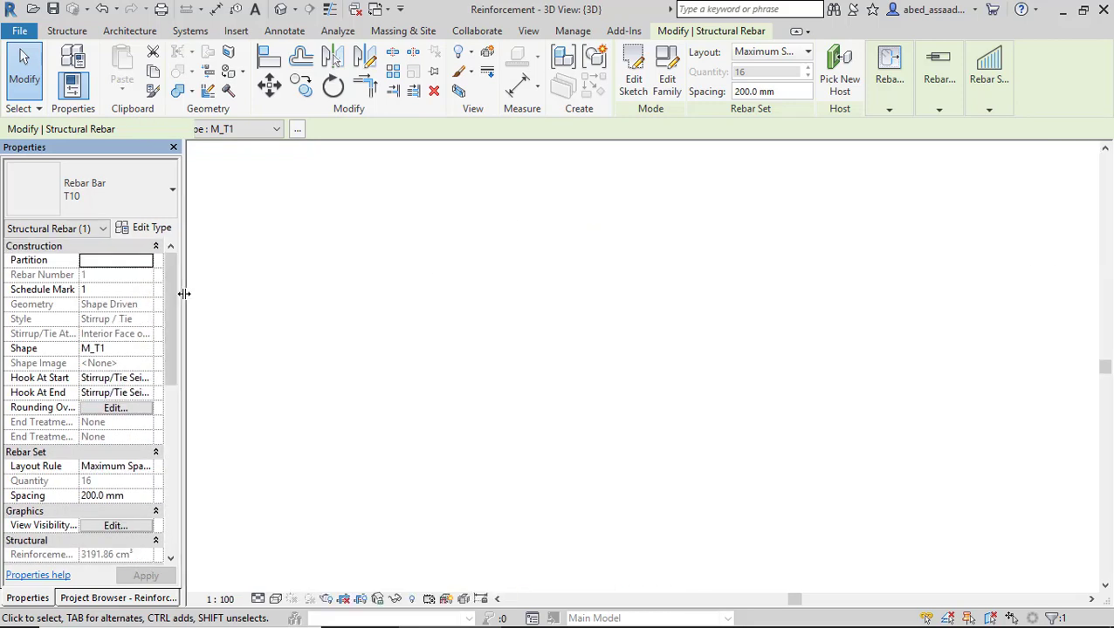
key(Escape)
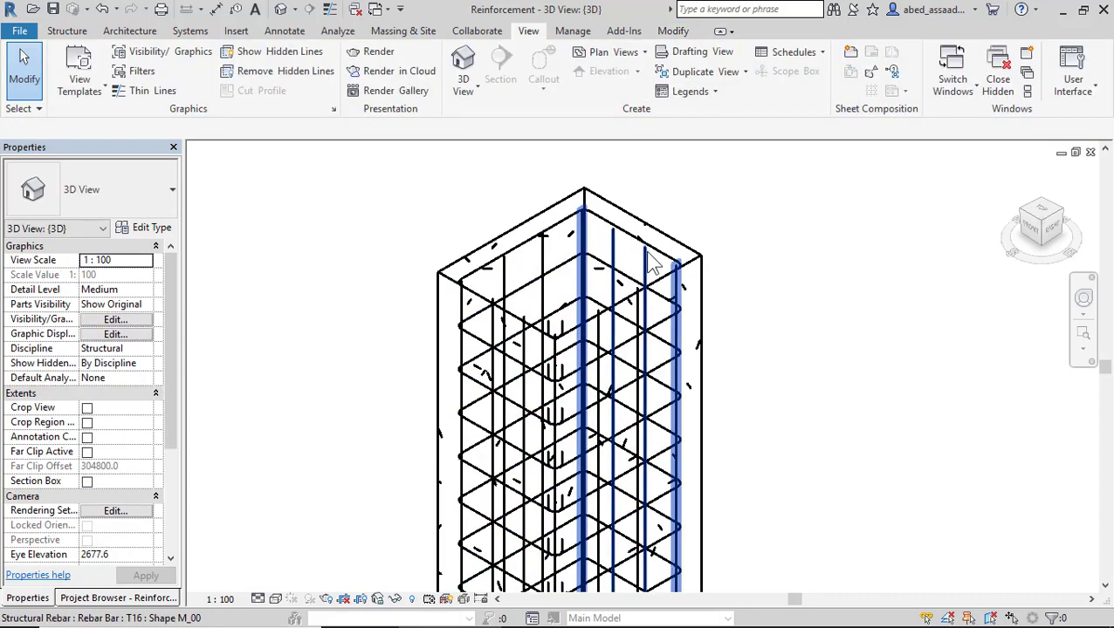
Inspect the properties of a T16 vertical bar row in the 3D view, including its layout and bar length.
scroll(650, 266, up, 4)
click(571, 249)
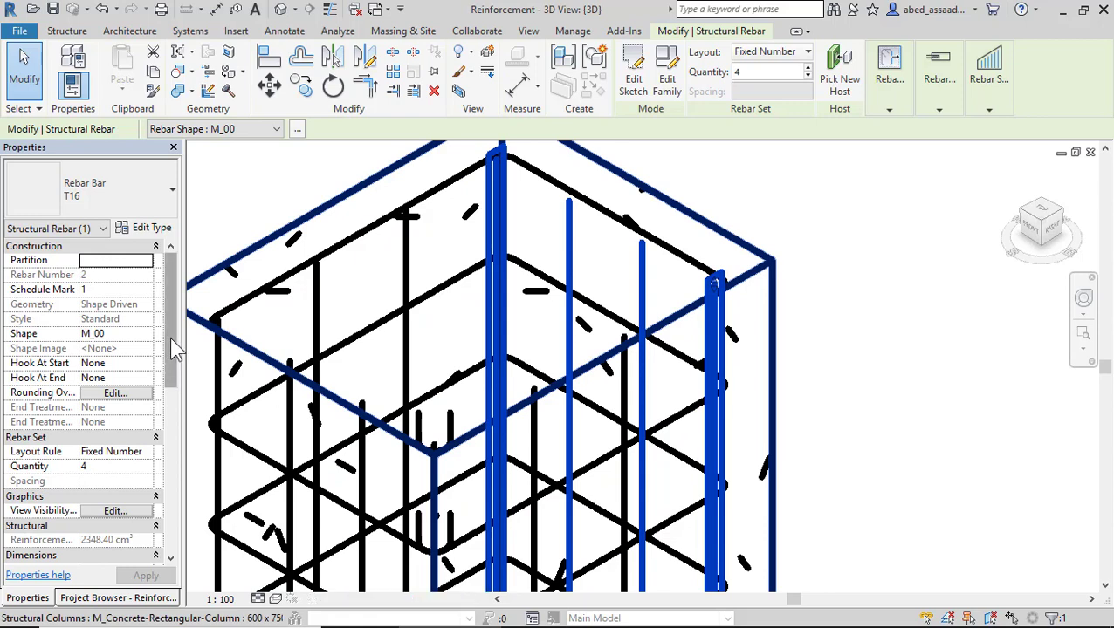
drag(169, 337, 163, 447)
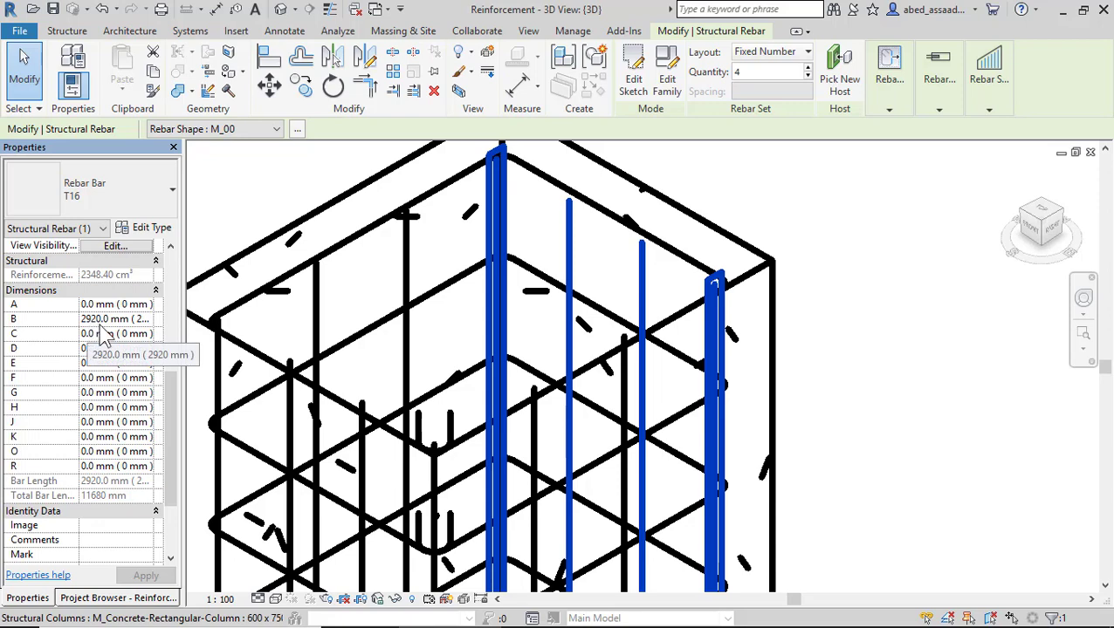
scroll(640, 224, down, 2)
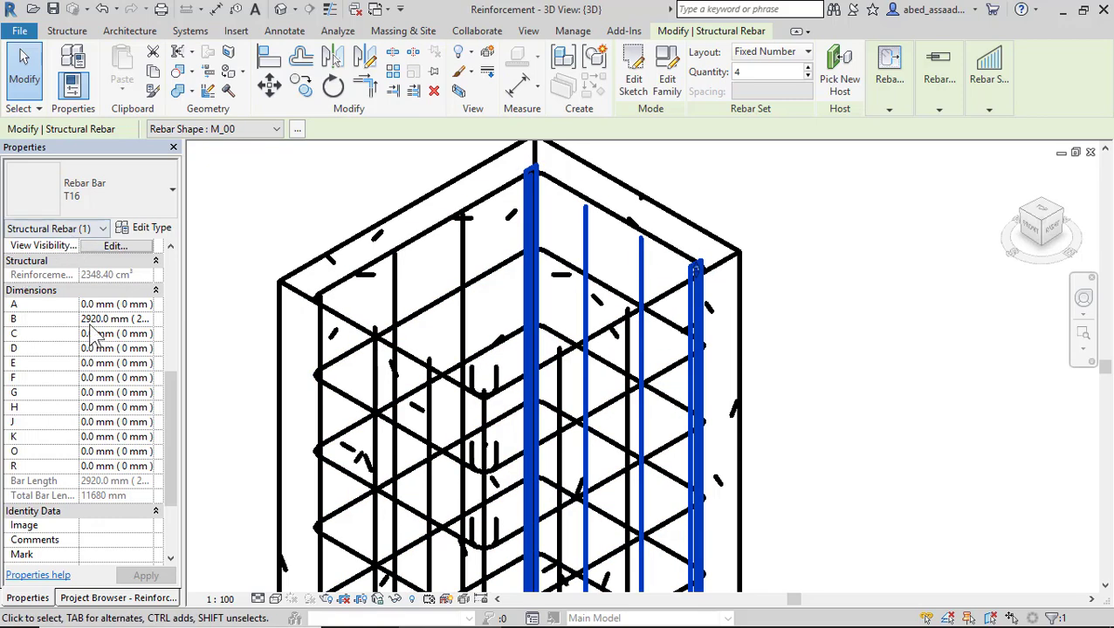
drag(173, 384, 198, 260)
click(305, 173)
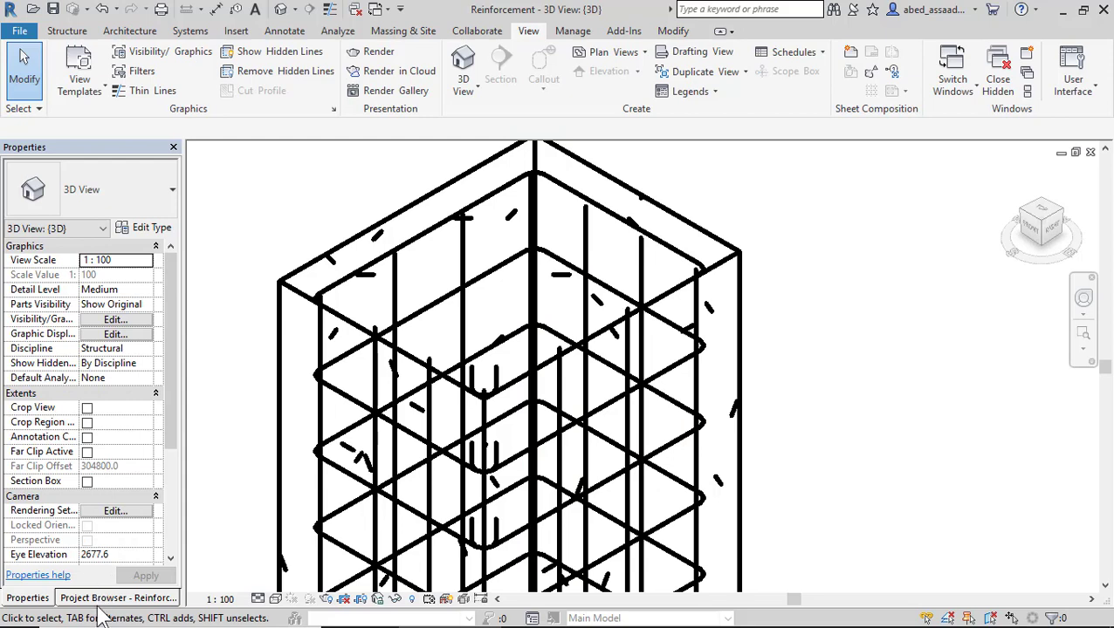
Review the column's reinforcement in the Level 1 structural plan and in the upper part of Section 1.
click(105, 599)
double_click(73, 197)
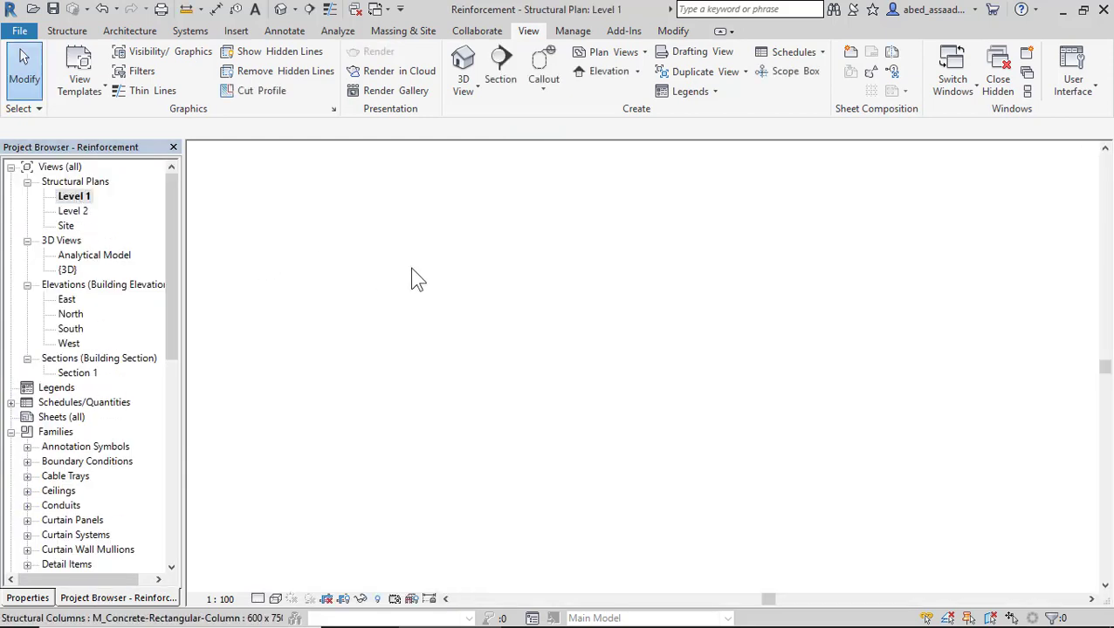
scroll(485, 314, up, 3)
scroll(487, 330, down, 2)
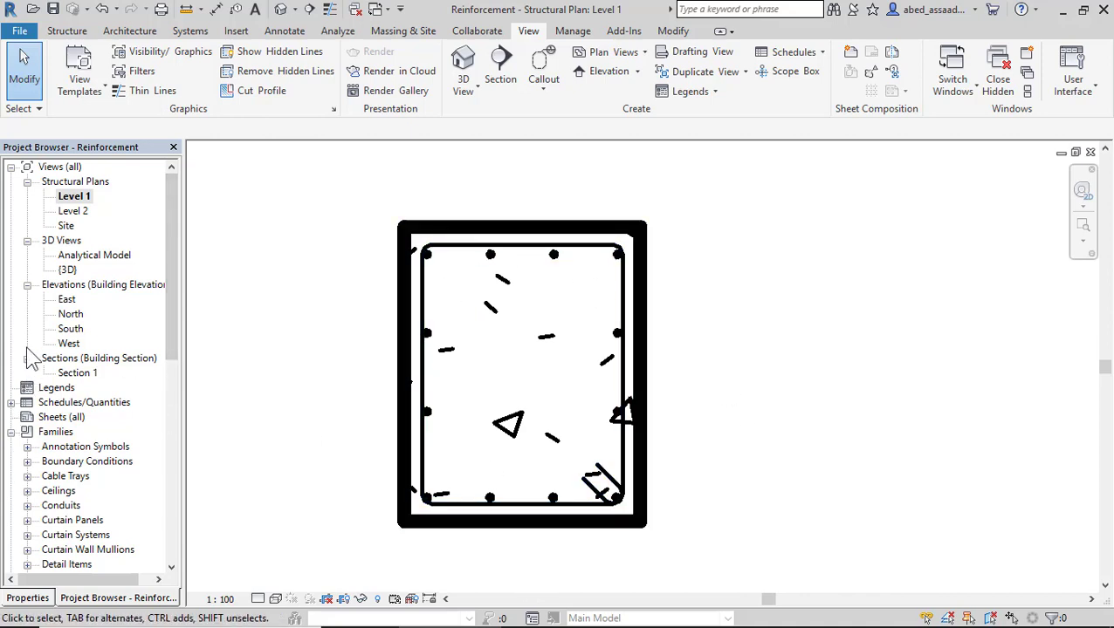
double_click(77, 374)
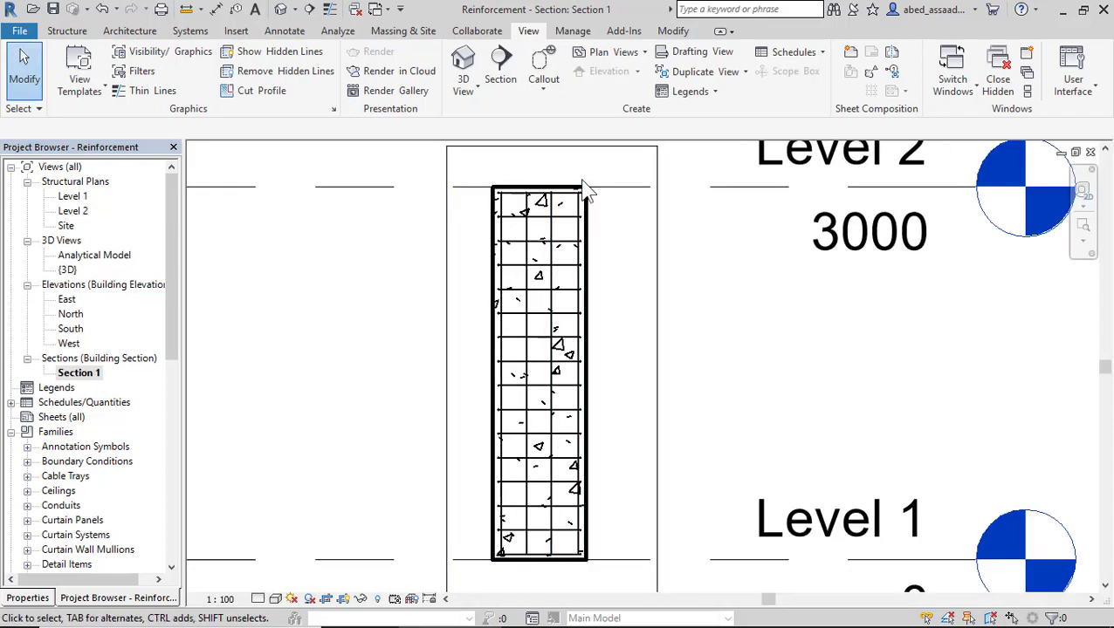
scroll(584, 187, up, 3)
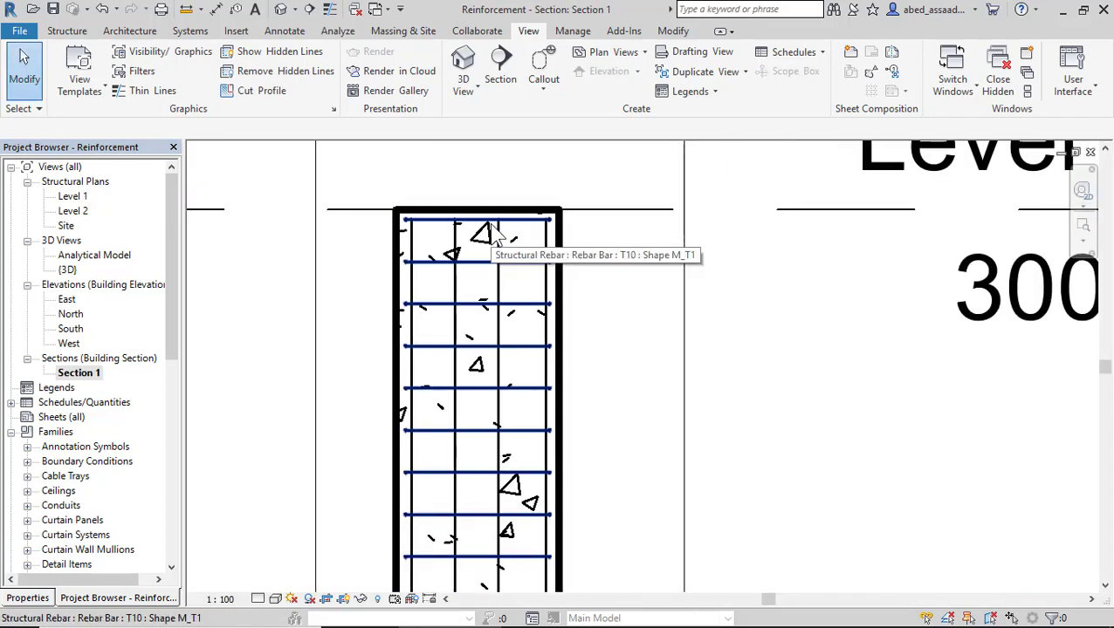